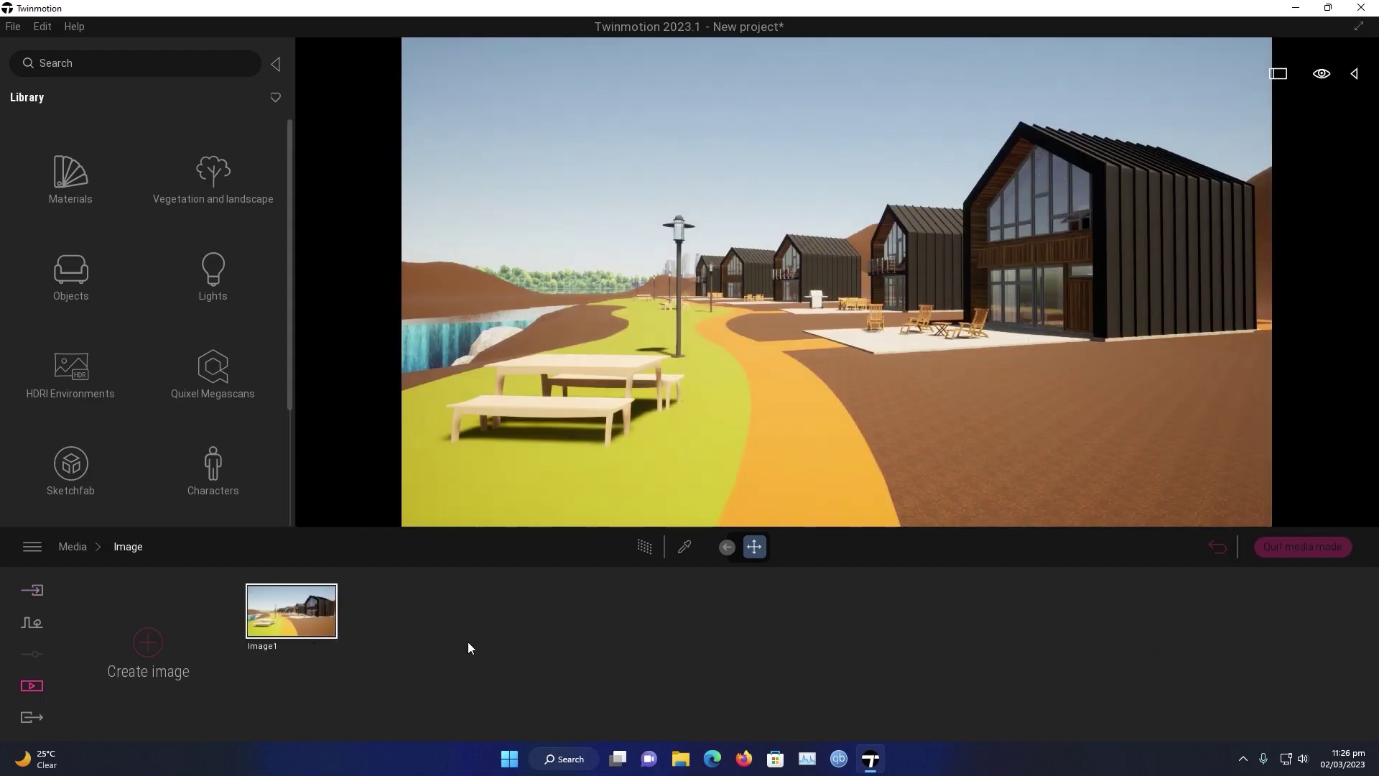
# Step: Adjust the camera focal length of the saved Image1 view
pyautogui.click(1042, 651)
pyautogui.moveTo(130, 644); pyautogui.dragTo(158, 644)
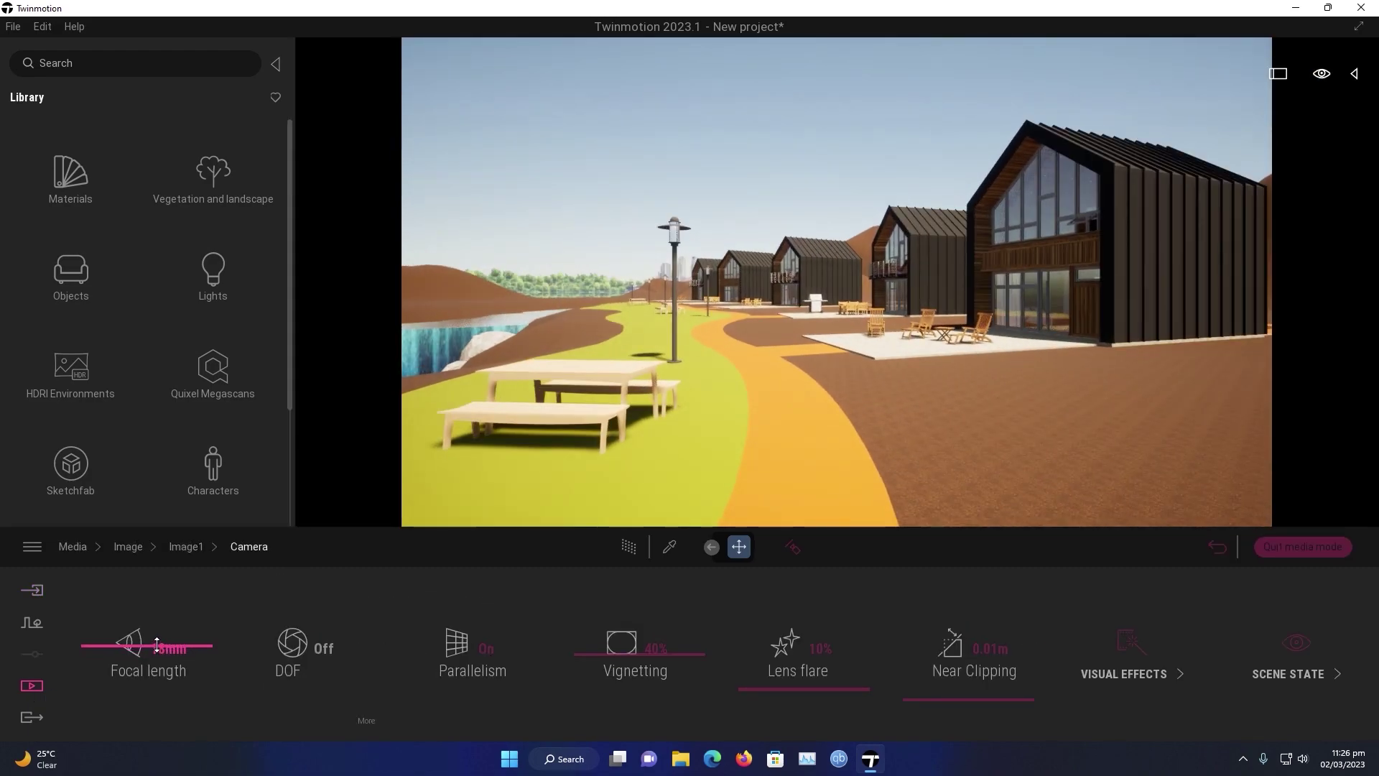
pyautogui.click(991, 583)
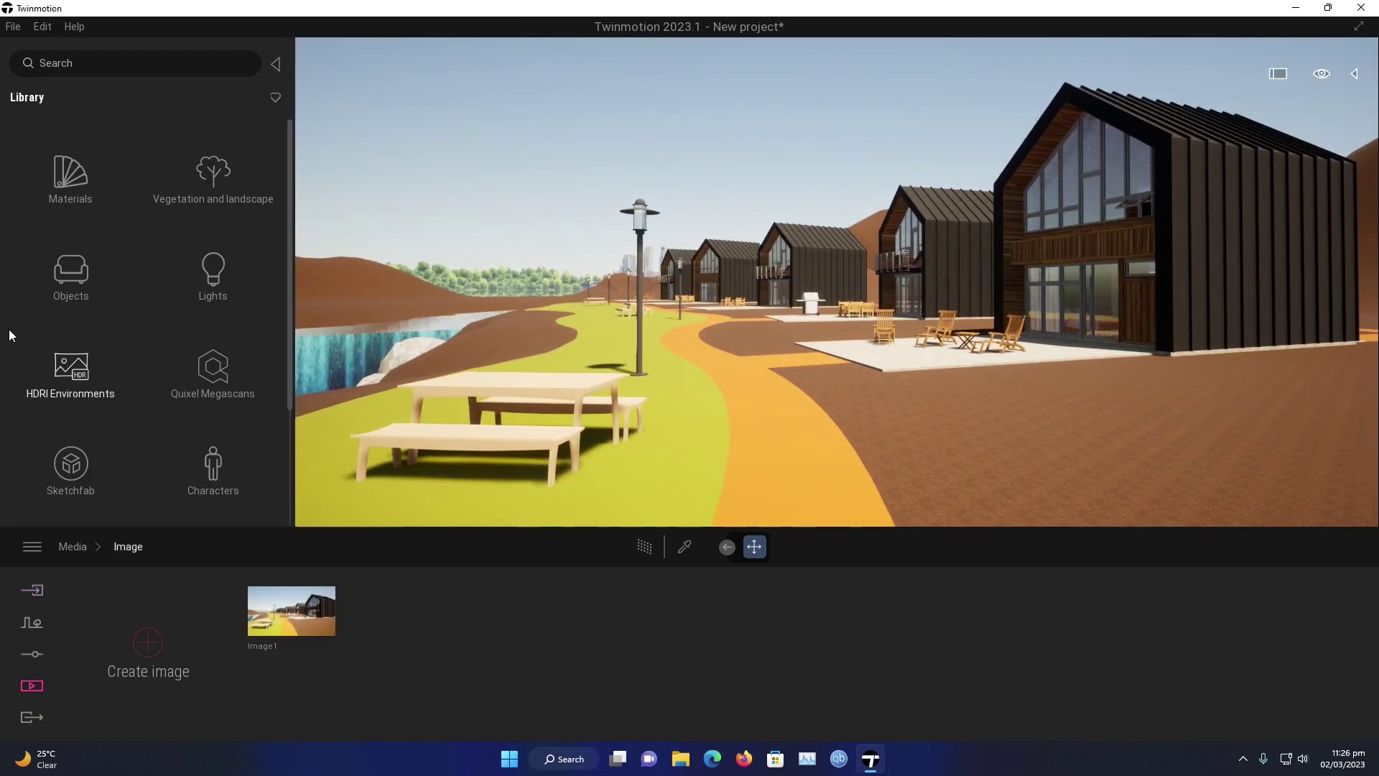
# Step: Apply the Rough planks wood material to the picnic table beside the path
pyautogui.click(194, 267)
pyautogui.moveTo(288, 170); pyautogui.dragTo(288, 500)
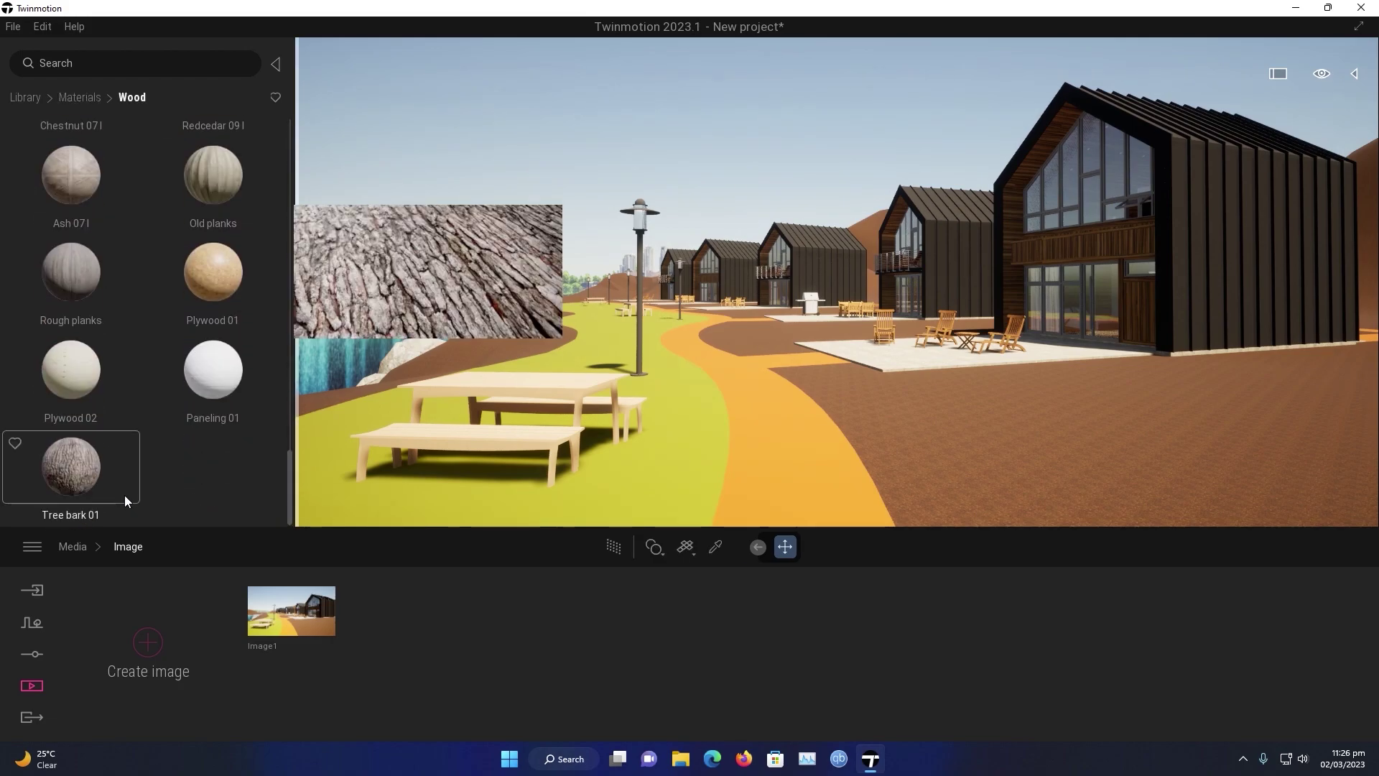
pyautogui.scroll(3, 356, 412)
pyautogui.moveTo(356, 413); pyautogui.dragTo(301, 488, button='right')
pyautogui.moveTo(70, 466); pyautogui.dragTo(459, 366)
pyautogui.moveTo(70, 272); pyautogui.dragTo(459, 367)
# Step: Apply the Matt chrome metal material to the lamp post and set its colour to black
pyautogui.moveTo(458, 366); pyautogui.dragTo(690, 431, button='right')
pyautogui.moveTo(39, 188)
pyautogui.click(26, 97)
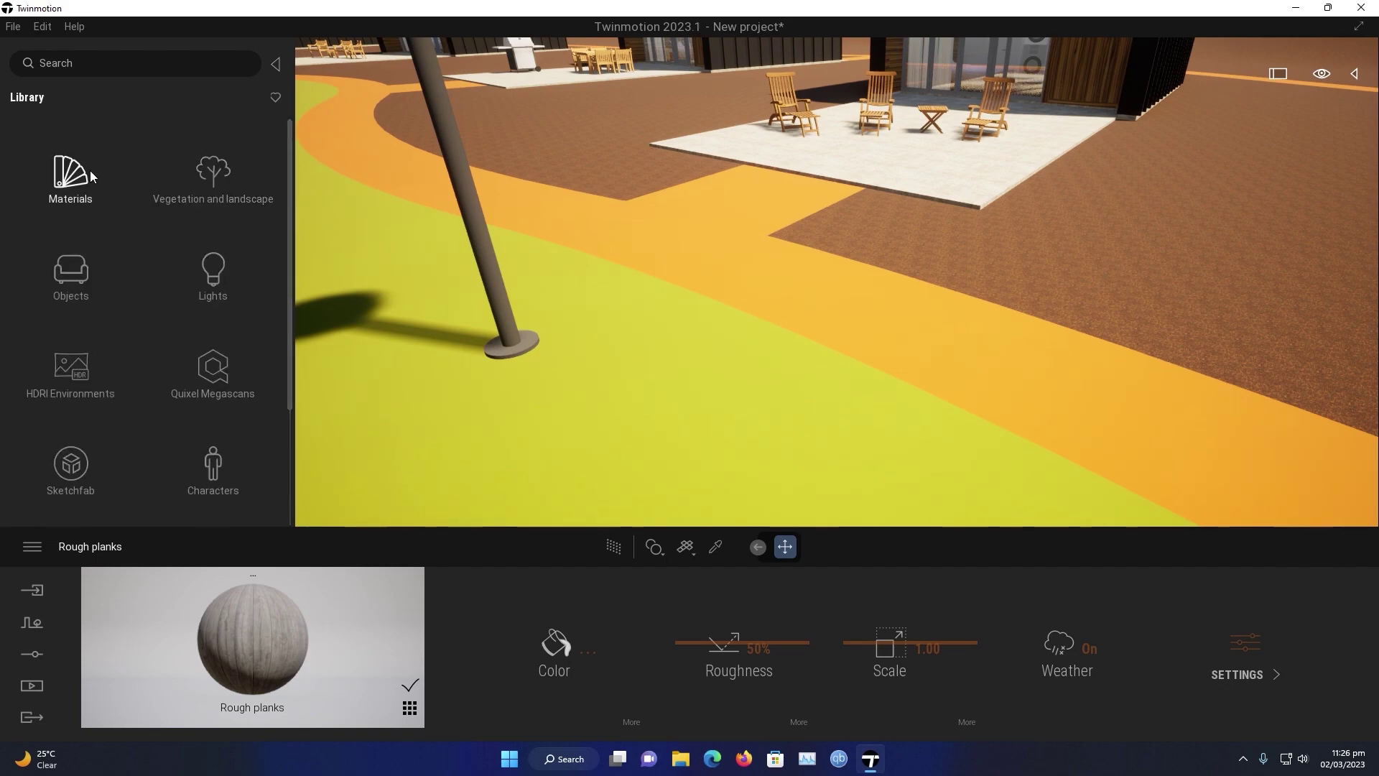
pyautogui.click(212, 143)
pyautogui.scroll(-3, 215, 323)
pyautogui.moveTo(71, 295); pyautogui.dragTo(471, 215)
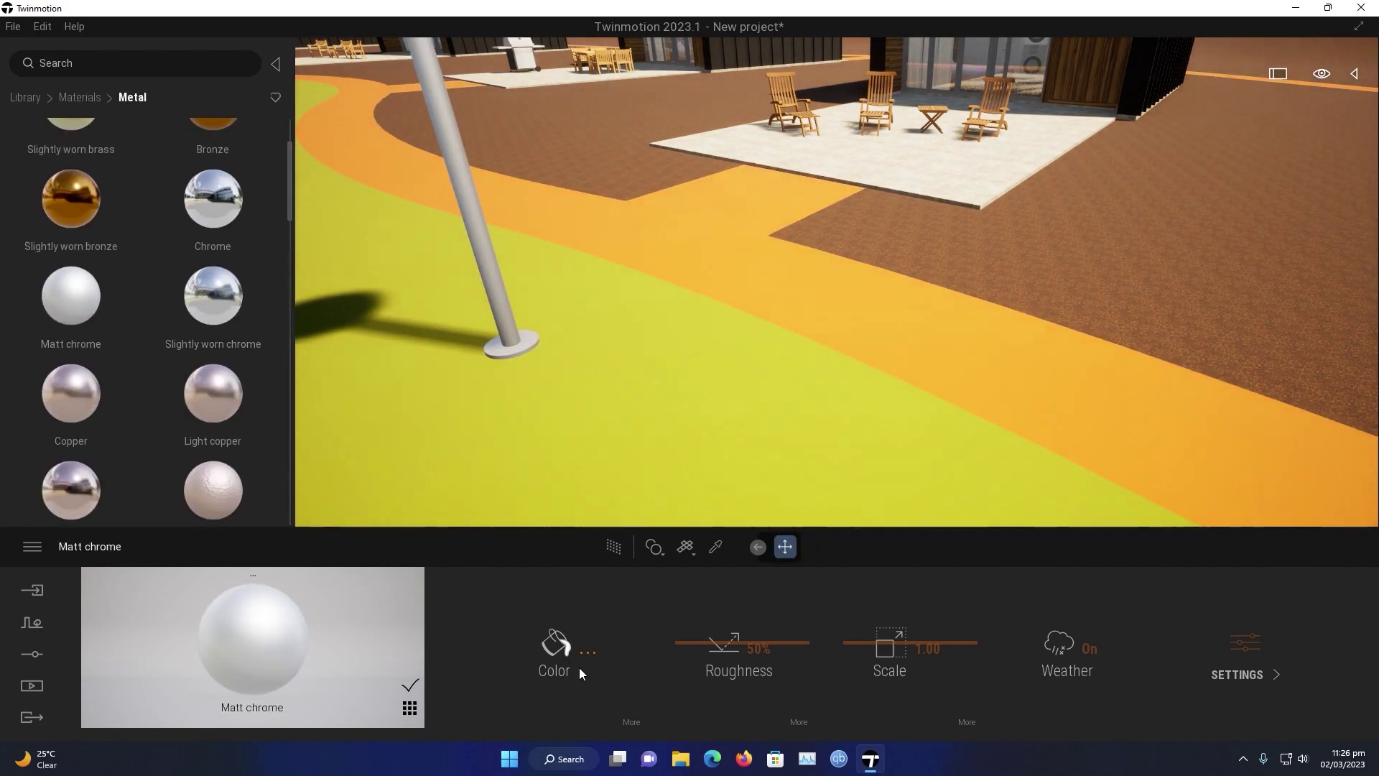
pyautogui.click(557, 650)
pyautogui.click(760, 509)
# Step: Apply the Carbon metal material to the house's window frames and give Galvanised steel 01 a near-black colour
pyautogui.scroll(-3, 286, 279)
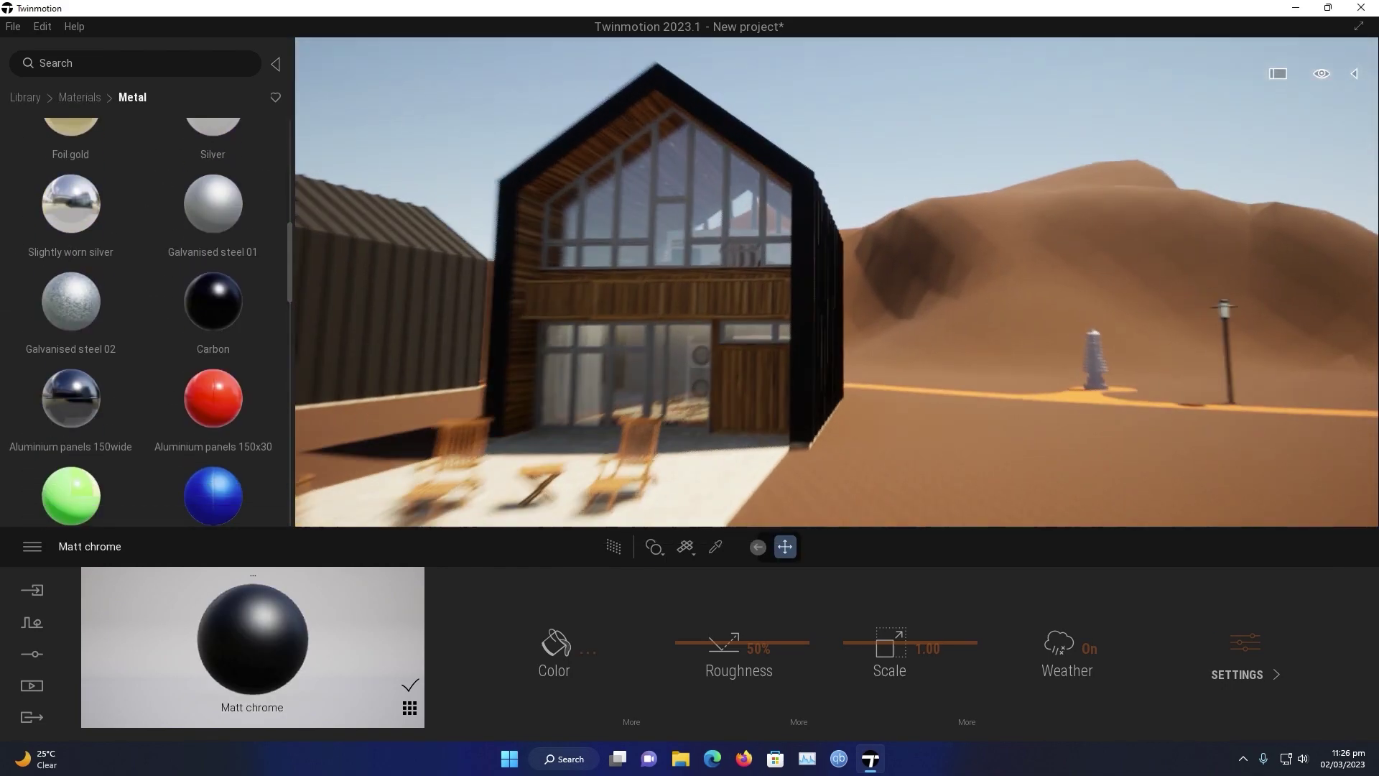
pyautogui.press('w')
pyautogui.moveTo(212, 301); pyautogui.dragTo(402, 191)
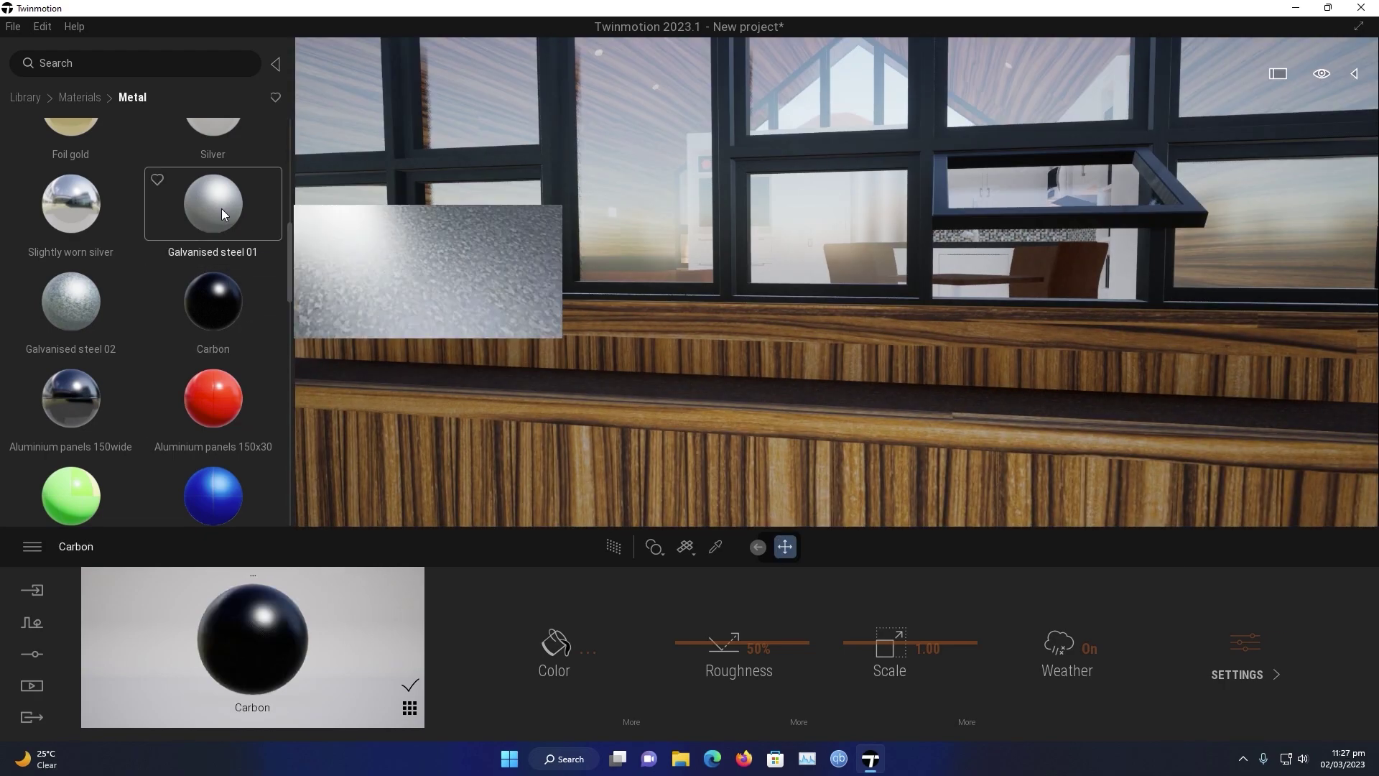
pyautogui.press('s')
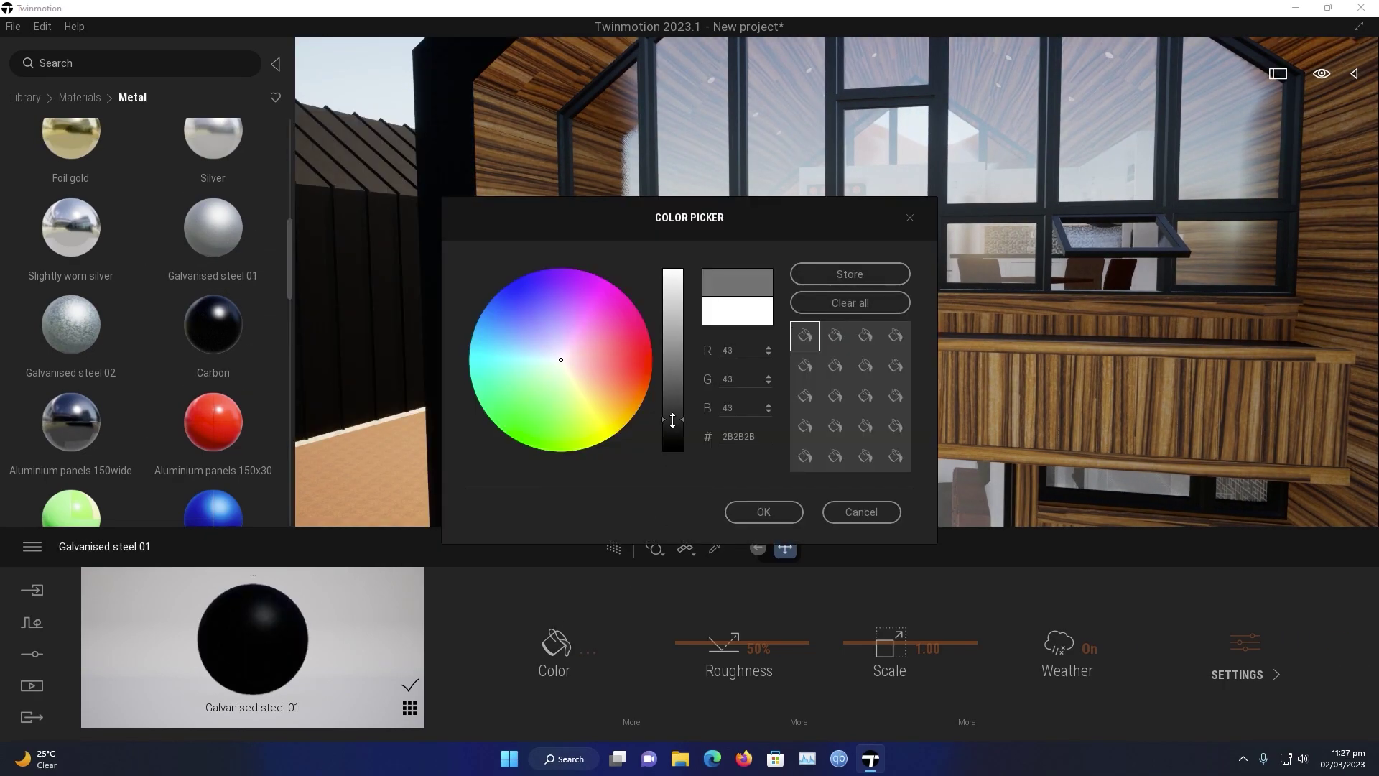
pyautogui.click(759, 508)
# Step: Apply the Redcedar 06 G wood material to the timber cladding on the house front
pyautogui.scroll(1, 108, 185)
pyautogui.click(79, 97)
pyautogui.click(212, 270)
pyautogui.moveTo(291, 187); pyautogui.dragTo(300, 383)
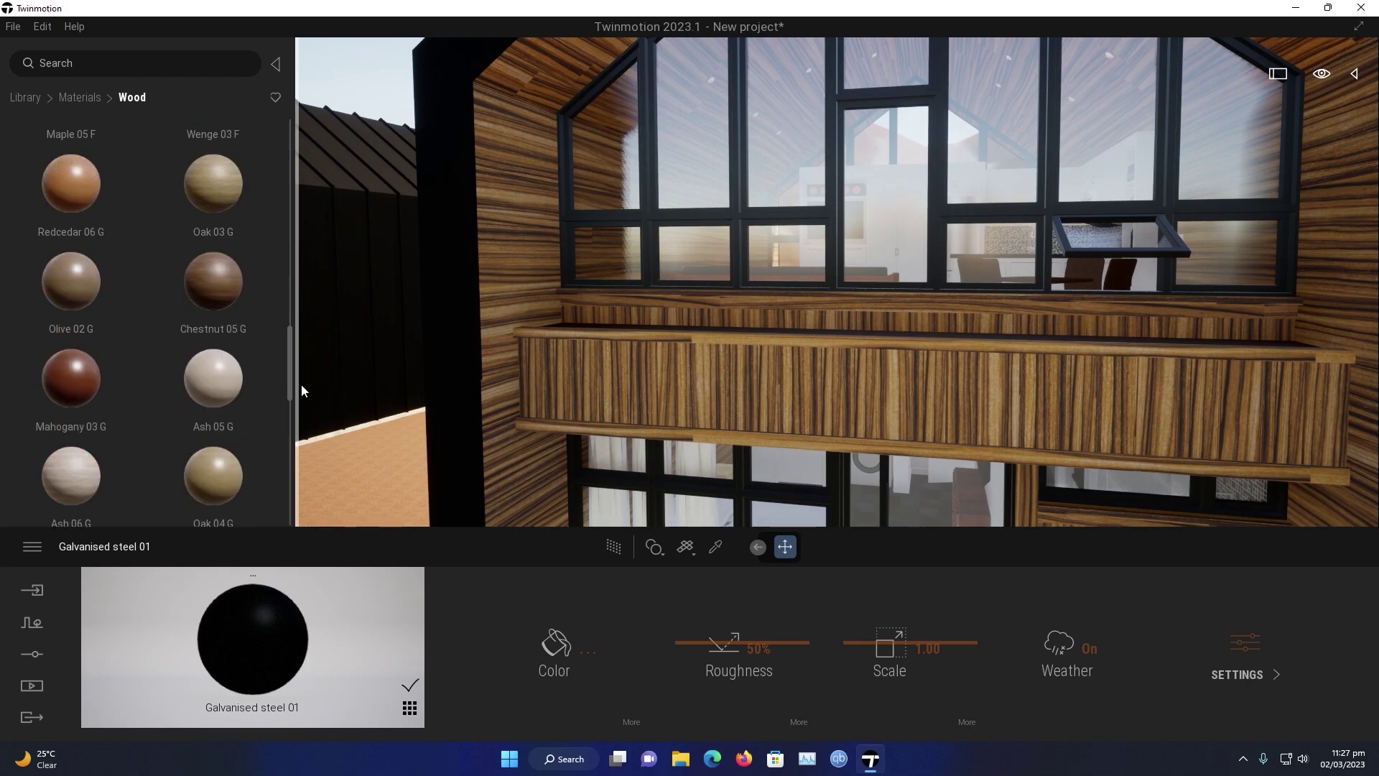
pyautogui.moveTo(102, 200); pyautogui.dragTo(494, 385)
# Step: Apply the Bare concrete 03 material to the terrace floor in front of the house
pyautogui.scroll(-10, 161, 419)
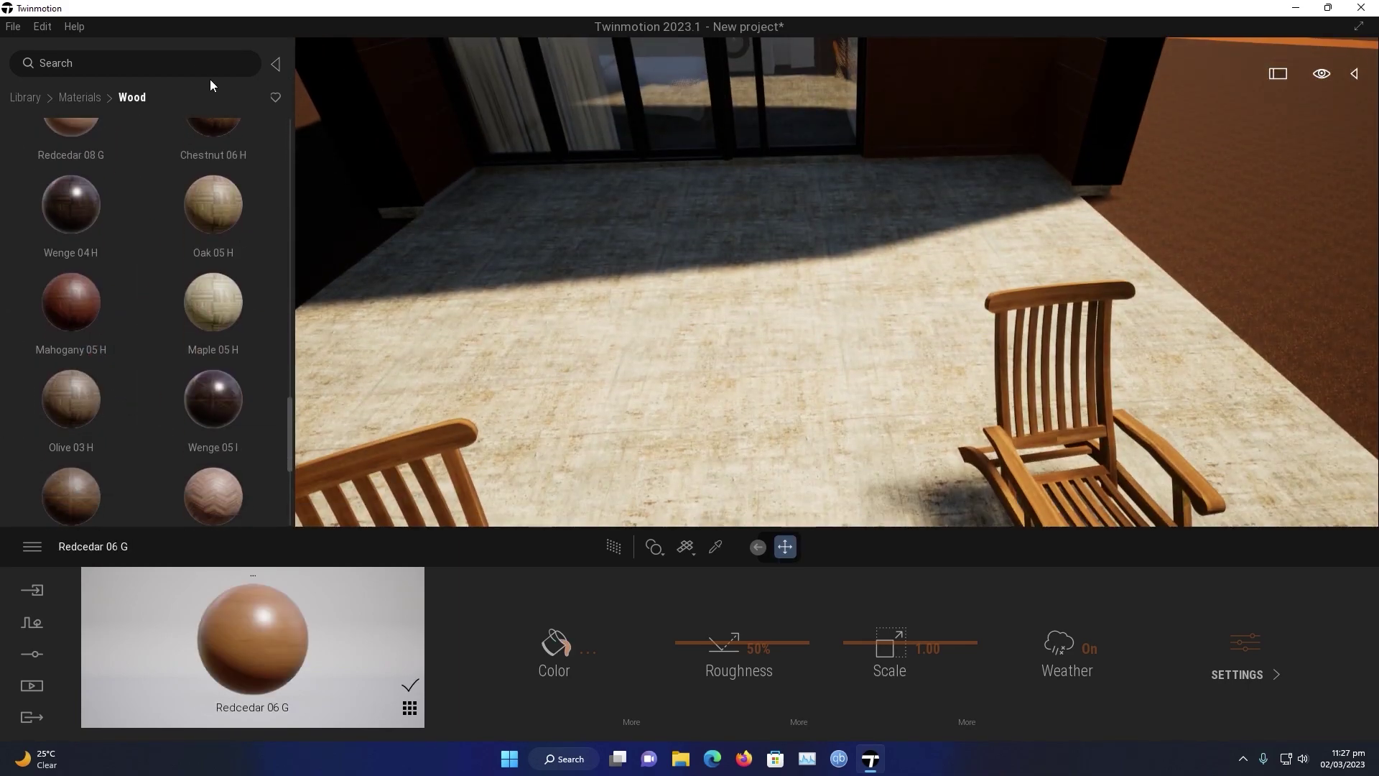
pyautogui.scroll(-5, 149, 372)
pyautogui.scroll(5, 108, 343)
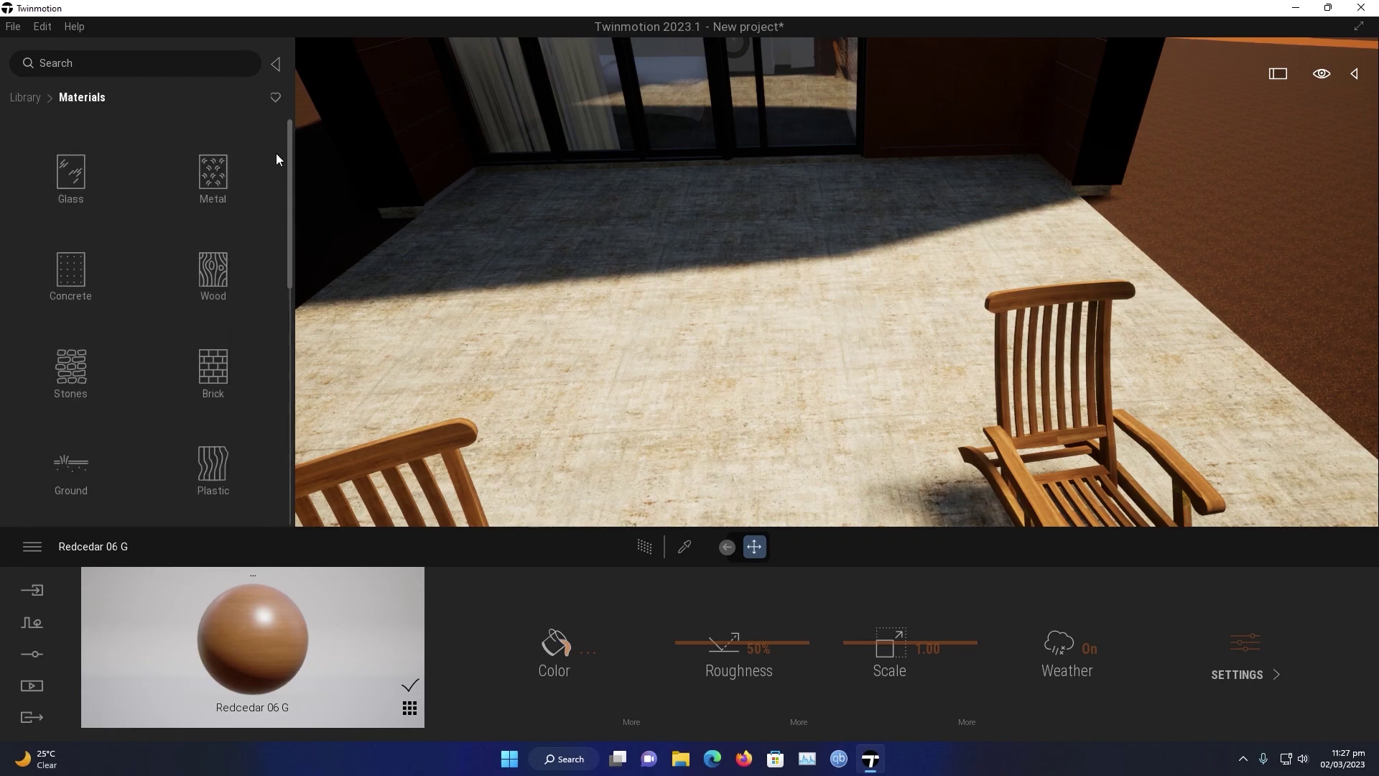
pyautogui.click(93, 264)
pyautogui.moveTo(94, 265); pyautogui.dragTo(582, 350)
# Step: Apply the Redcedar 07 G wood material to the deck chairs on the terrace
pyautogui.click(86, 98)
pyautogui.click(212, 262)
pyautogui.moveTo(286, 205); pyautogui.dragTo(289, 440)
pyautogui.moveTo(503, 287); pyautogui.dragTo(718, 359, button='right')
pyautogui.press('w')
pyautogui.moveTo(230, 277); pyautogui.dragTo(382, 263)
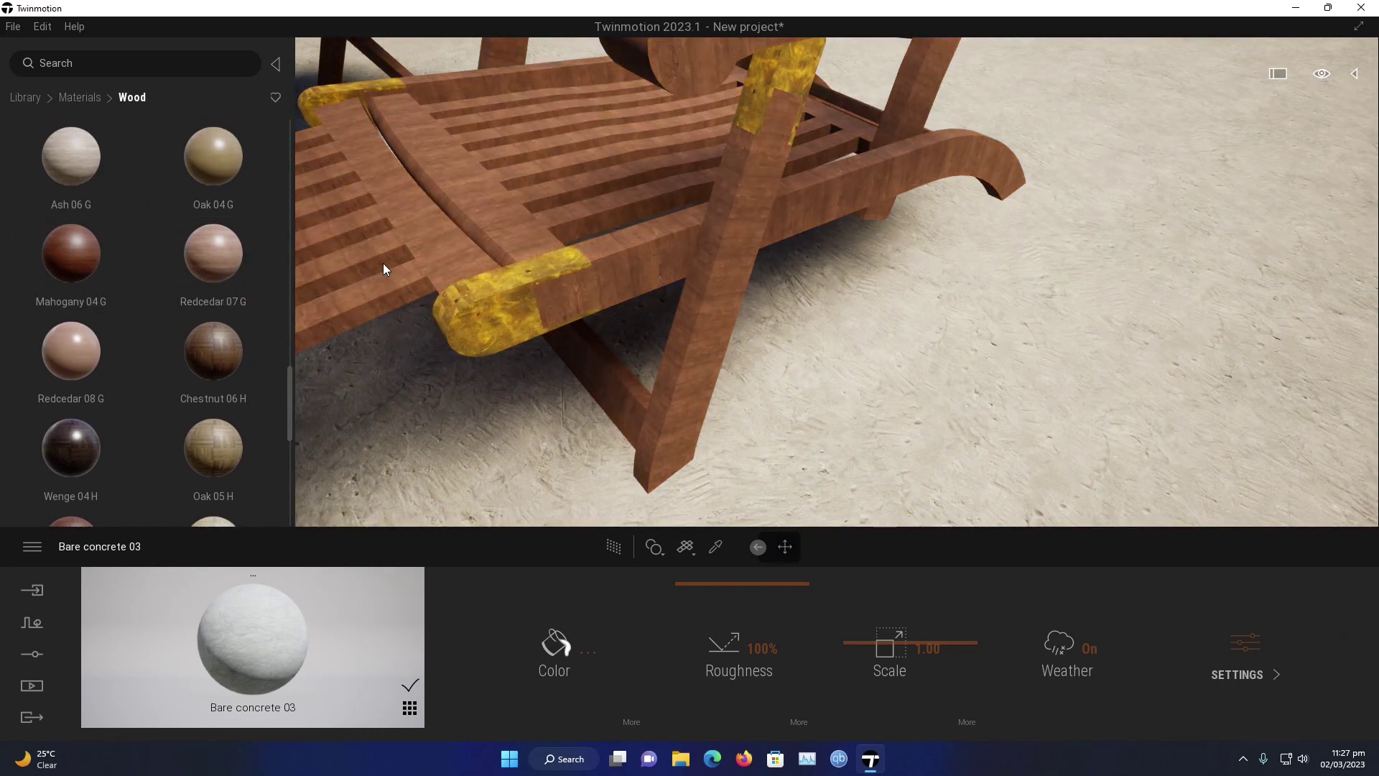
pyautogui.press('s')
# Step: Apply the Pebbles nature ground material to the winding footpath
pyautogui.moveTo(483, 298); pyautogui.dragTo(718, 301, button='right')
pyautogui.click(77, 98)
pyautogui.click(201, 200)
pyautogui.moveTo(287, 239); pyautogui.dragTo(274, 497)
pyautogui.moveTo(291, 424); pyautogui.dragTo(292, 248)
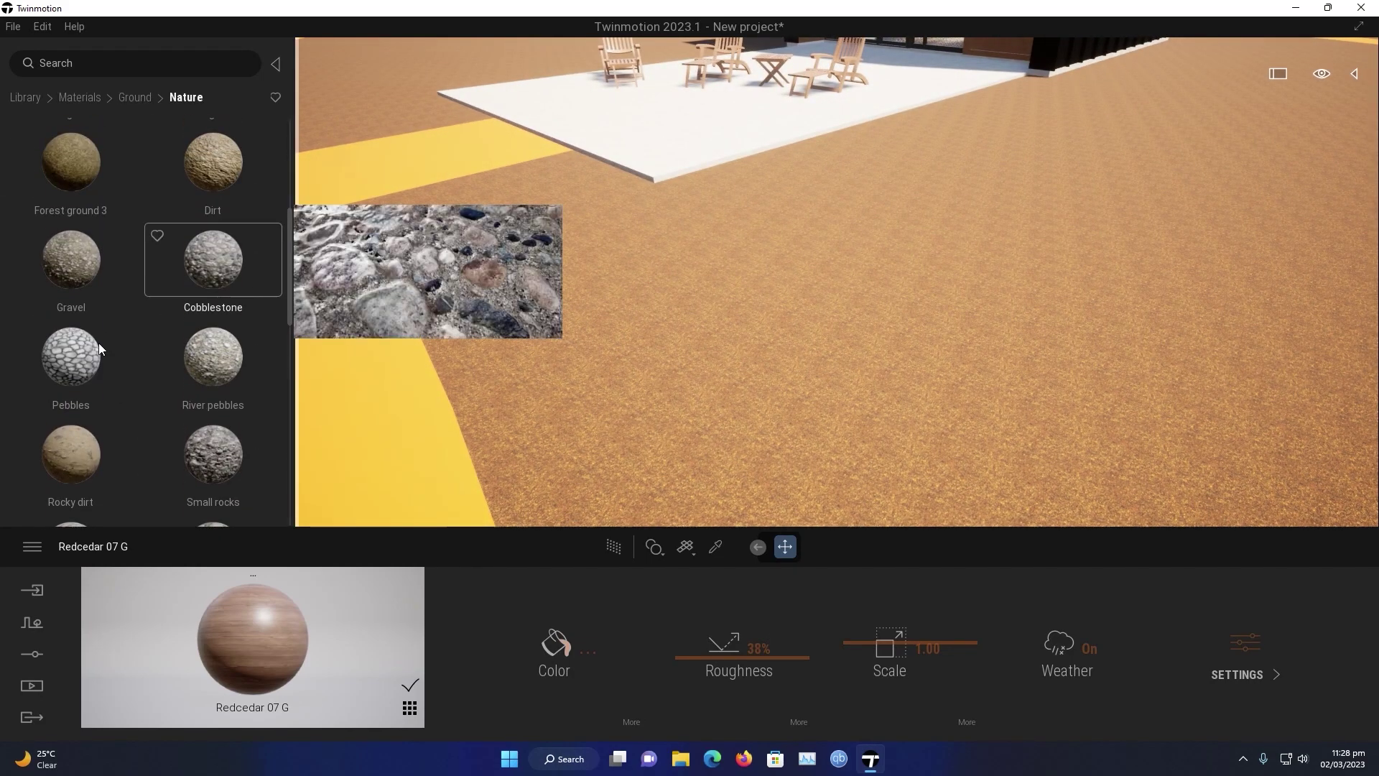
pyautogui.moveTo(71, 357); pyautogui.dragTo(345, 405)
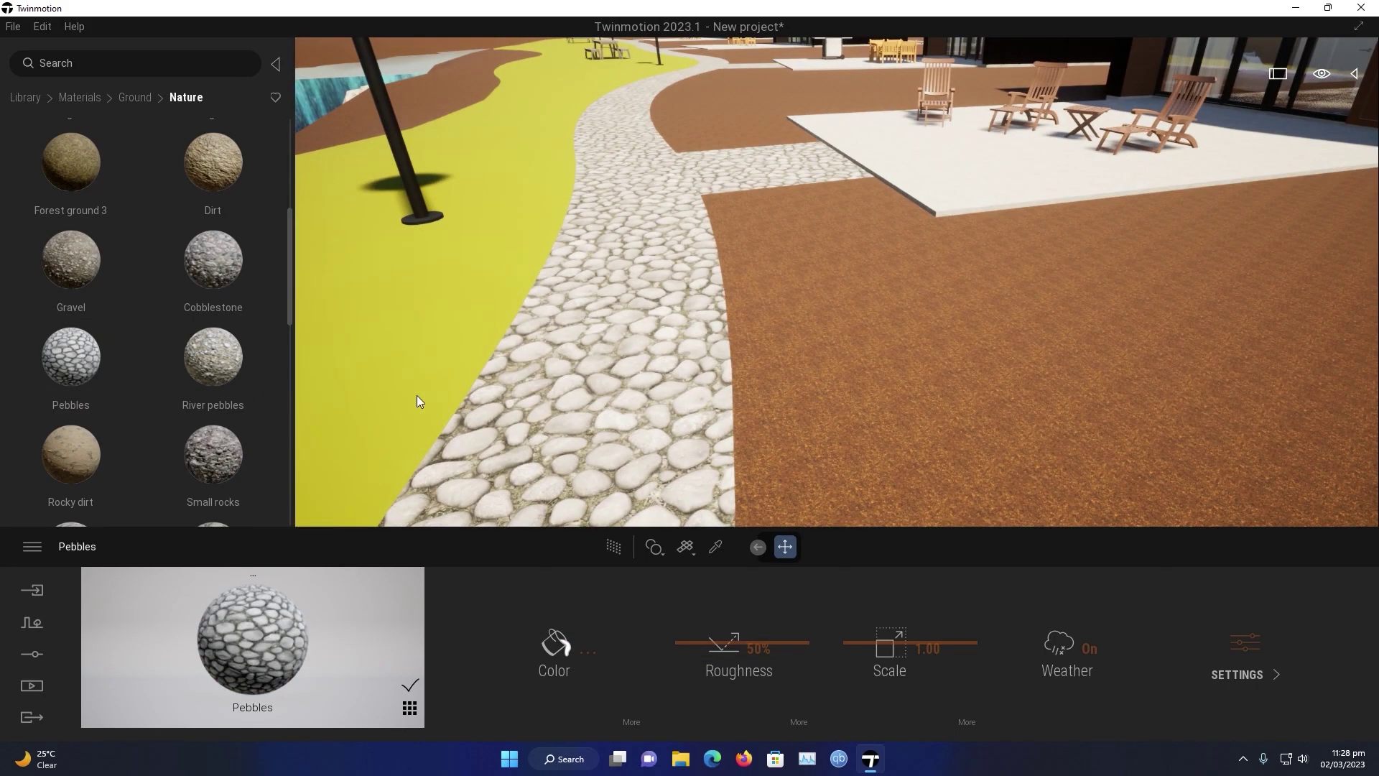
# Step: Apply the Grass 5 material to the ground on both sides of the footpath and set its scale to 0.47
pyautogui.scroll(4, 237, 263)
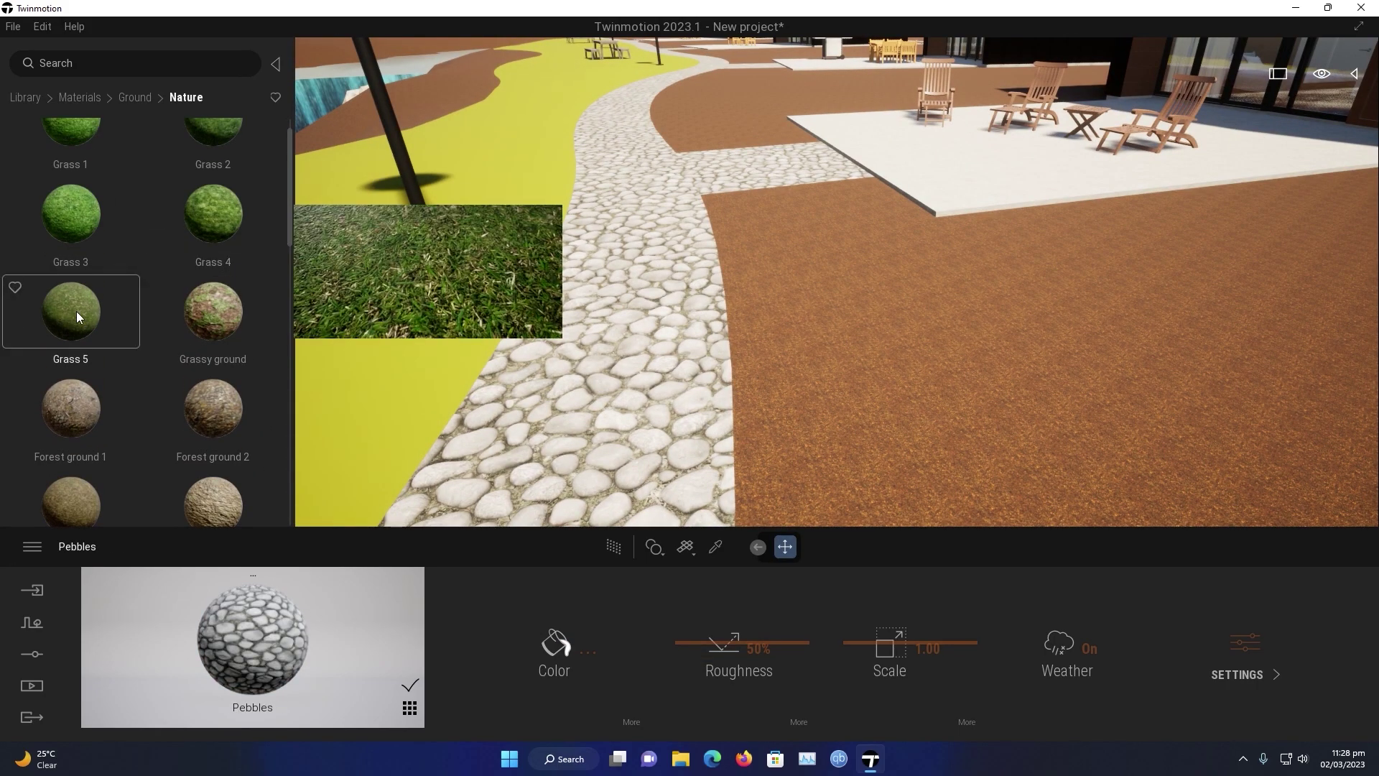
pyautogui.moveTo(76, 317); pyautogui.dragTo(431, 387)
pyautogui.moveTo(123, 336); pyautogui.dragTo(848, 388)
pyautogui.moveTo(877, 617); pyautogui.dragTo(877, 653)
# Step: Apply the Redcedar 08 G wood material to the house's balcony deck
pyautogui.press('w')
pyautogui.moveTo(646, 301); pyautogui.dragTo(441, 190, button='right')
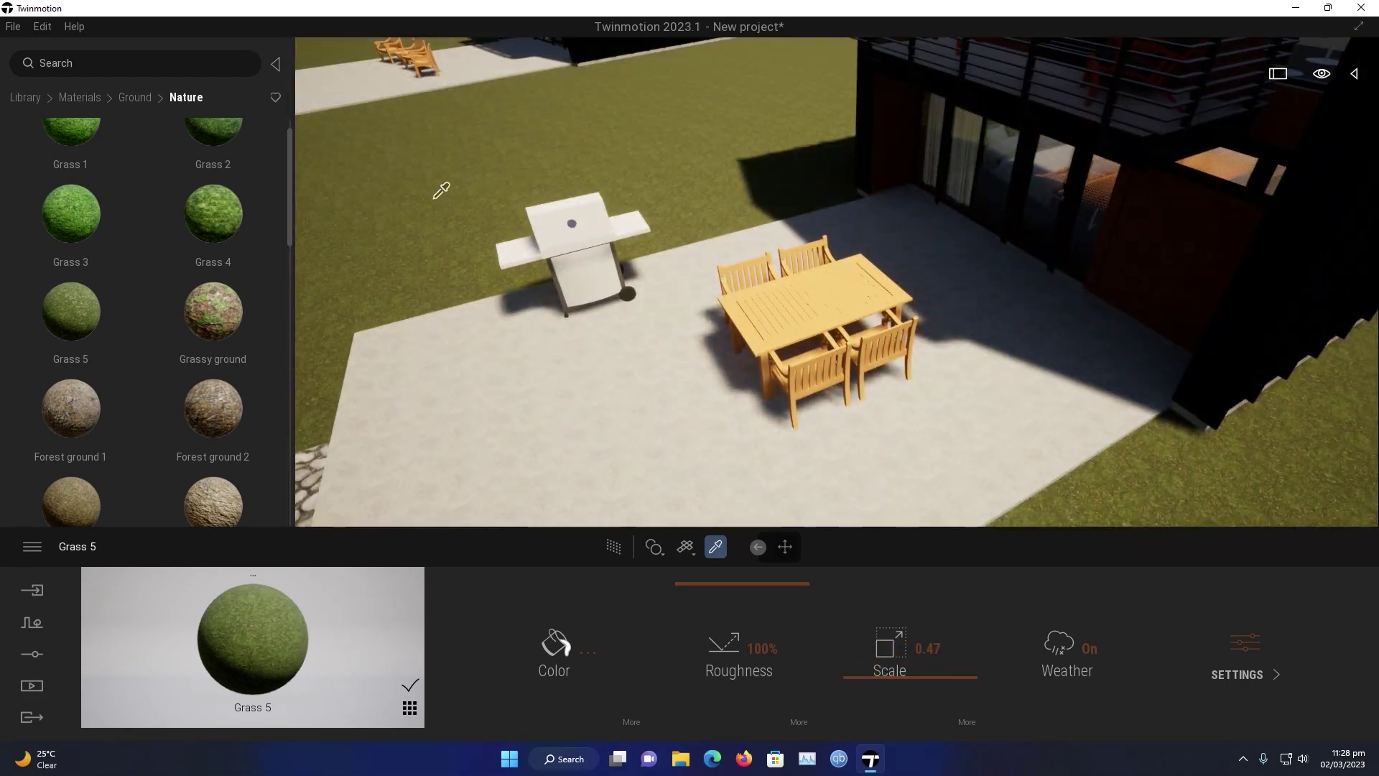
pyautogui.click(212, 271)
pyautogui.scroll(-5, 83, 360)
pyautogui.moveTo(82, 385)
pyautogui.moveTo(82, 386); pyautogui.dragTo(762, 359)
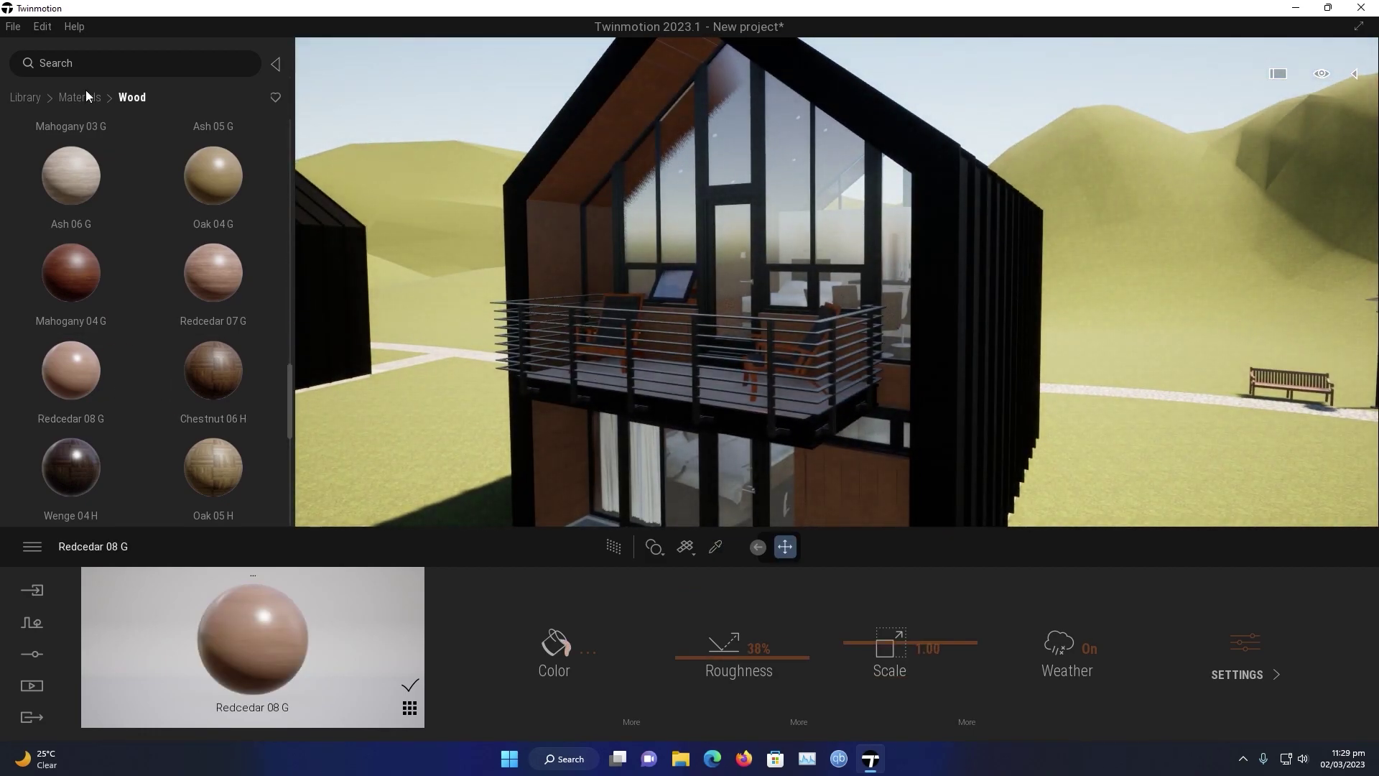
# Step: Apply the Two sided glass material to the windows above the balcony
pyautogui.click(84, 93)
pyautogui.click(204, 239)
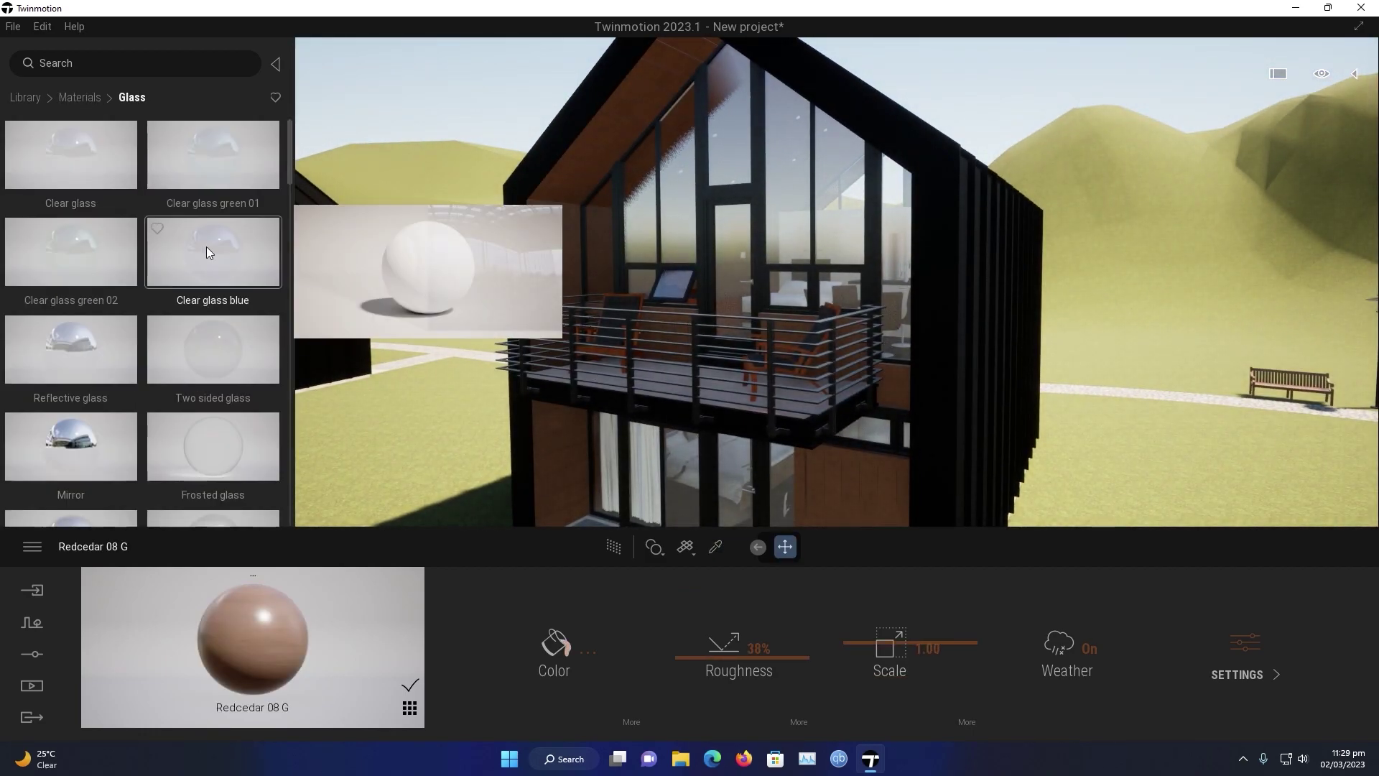
pyautogui.moveTo(208, 372); pyautogui.dragTo(726, 162)
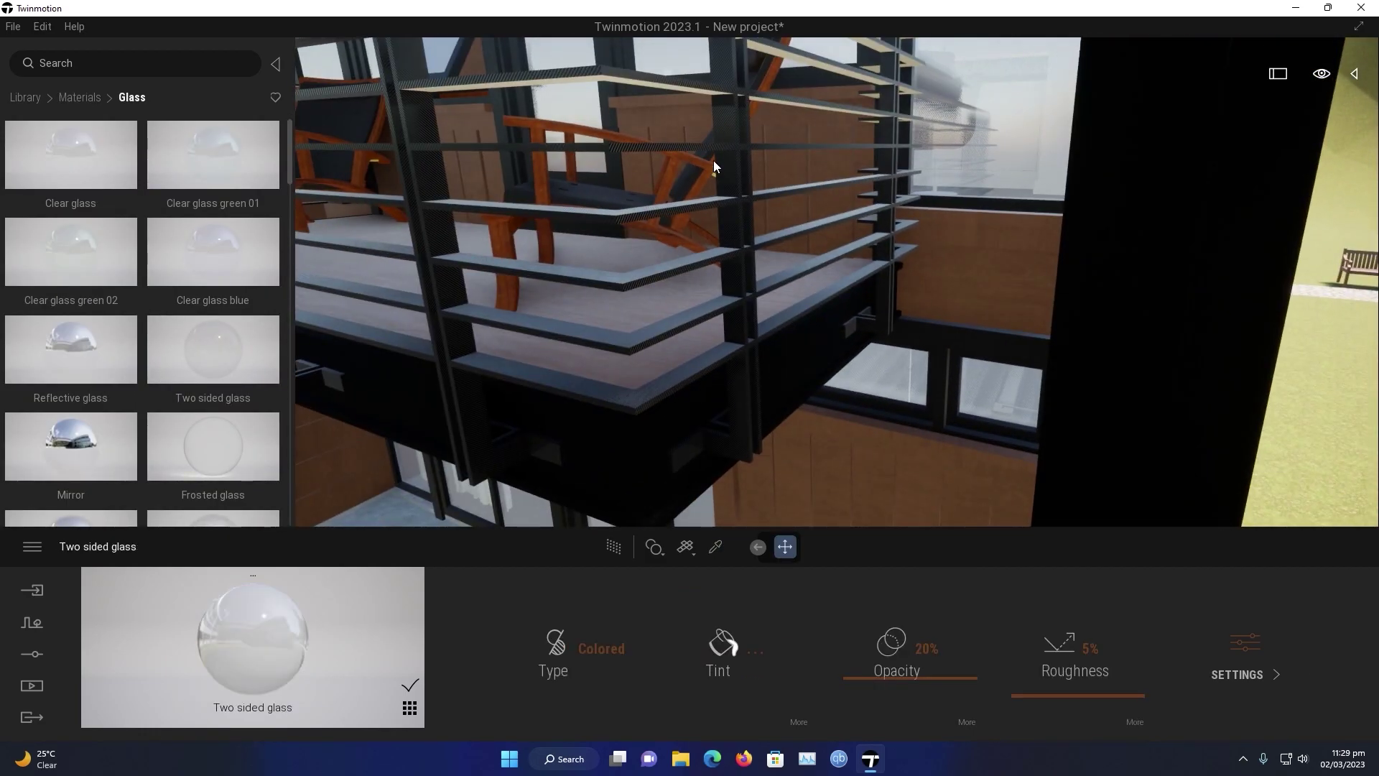
# Step: Apply the River 02 water material to the river surface
pyautogui.press('w')
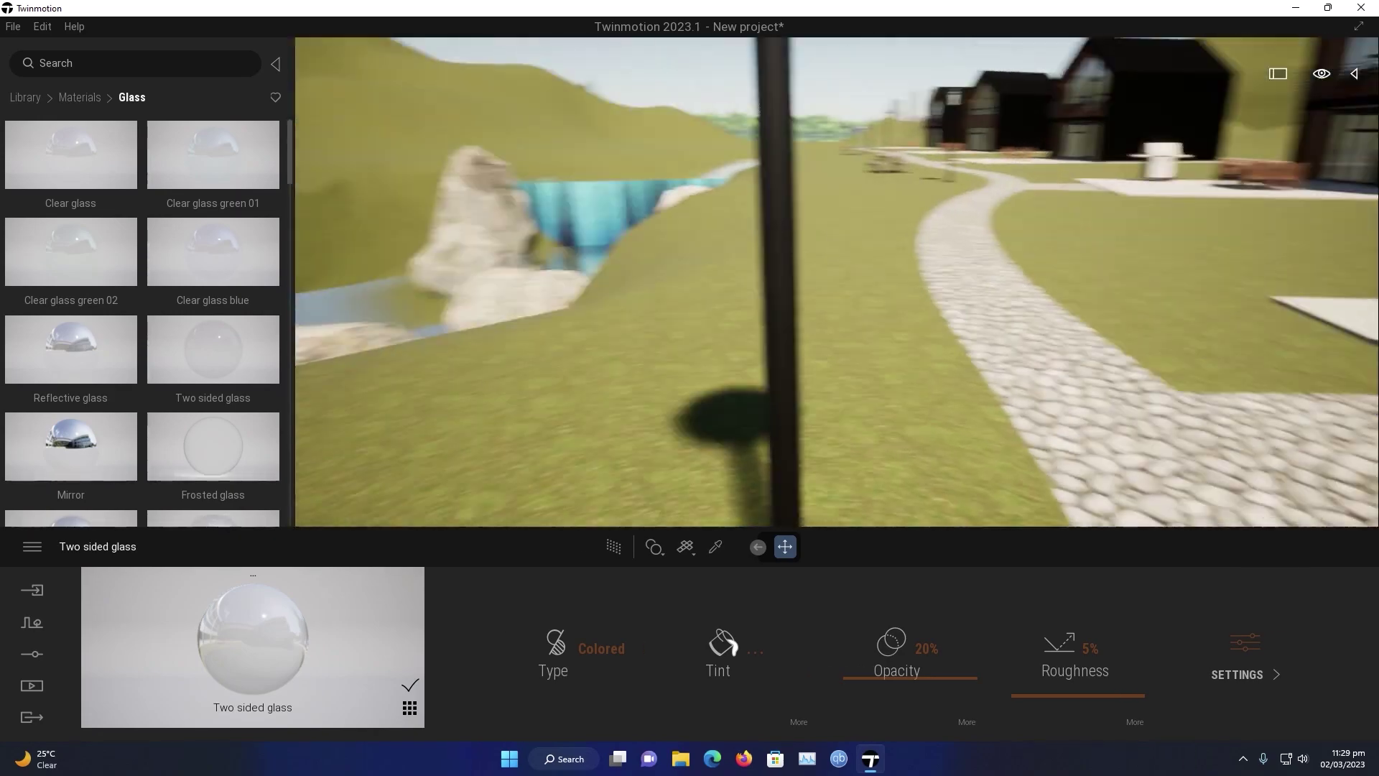
pyautogui.press('a')
pyautogui.click(79, 97)
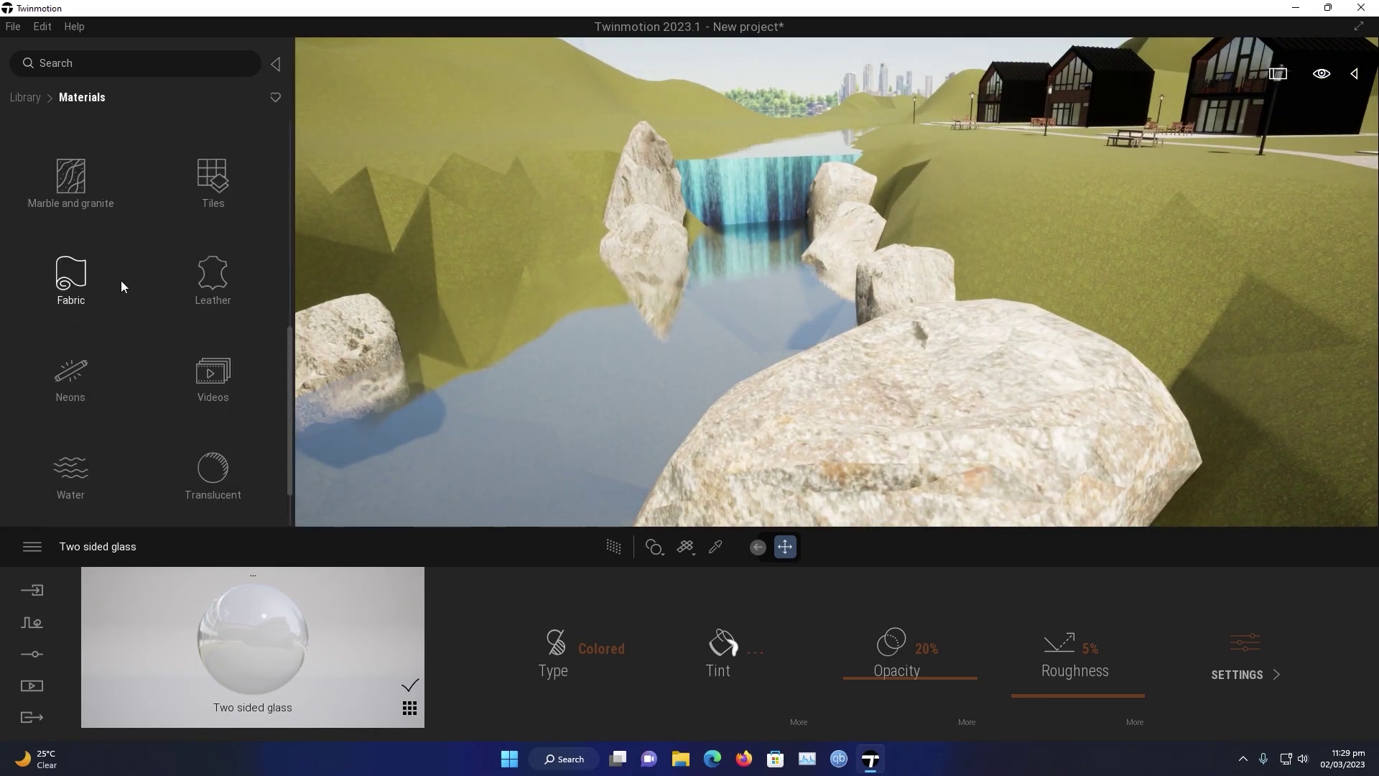
pyautogui.click(70, 474)
pyautogui.moveTo(220, 252); pyautogui.dragTo(771, 180)
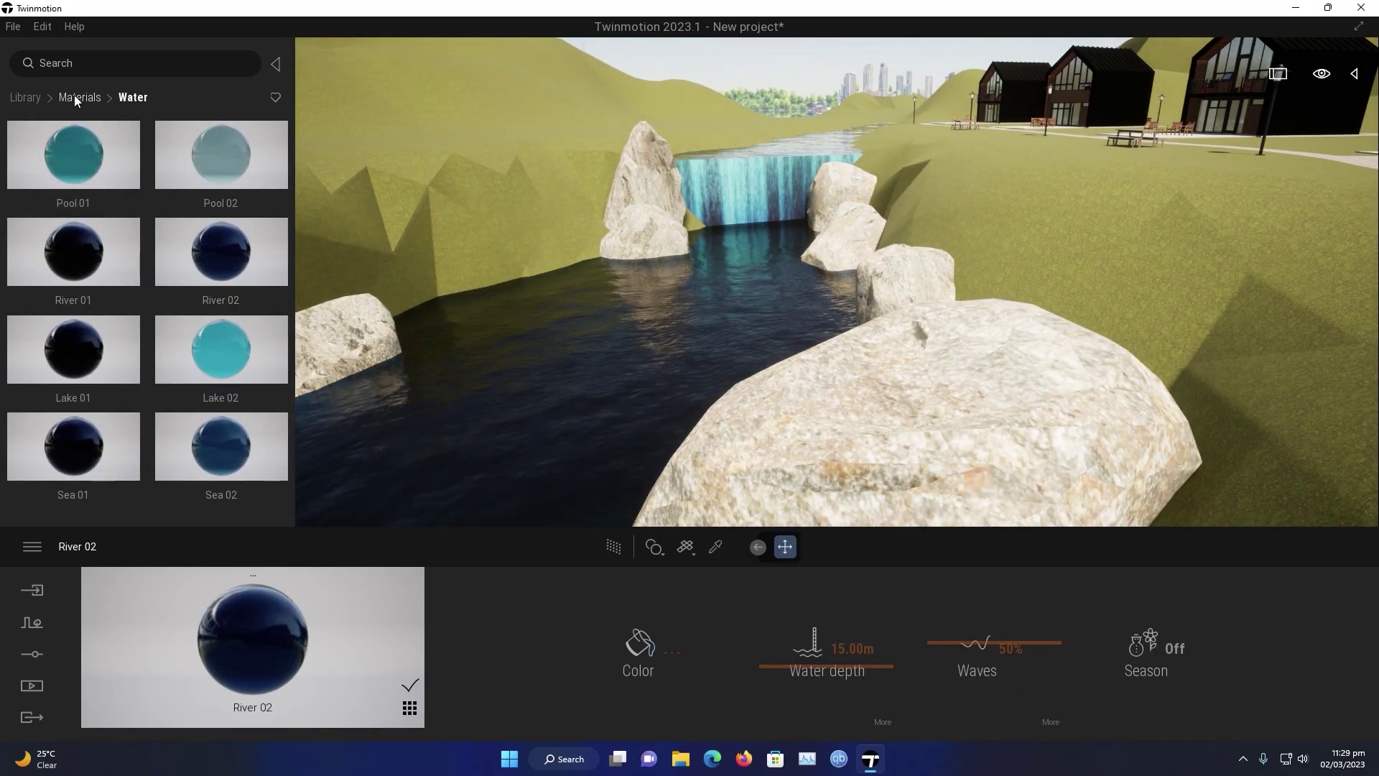
# Step: Look through the library's Tools and Materials categories
pyautogui.click(26, 98)
pyautogui.scroll(3, 110, 264)
pyautogui.scroll(-3, 111, 265)
pyautogui.click(199, 409)
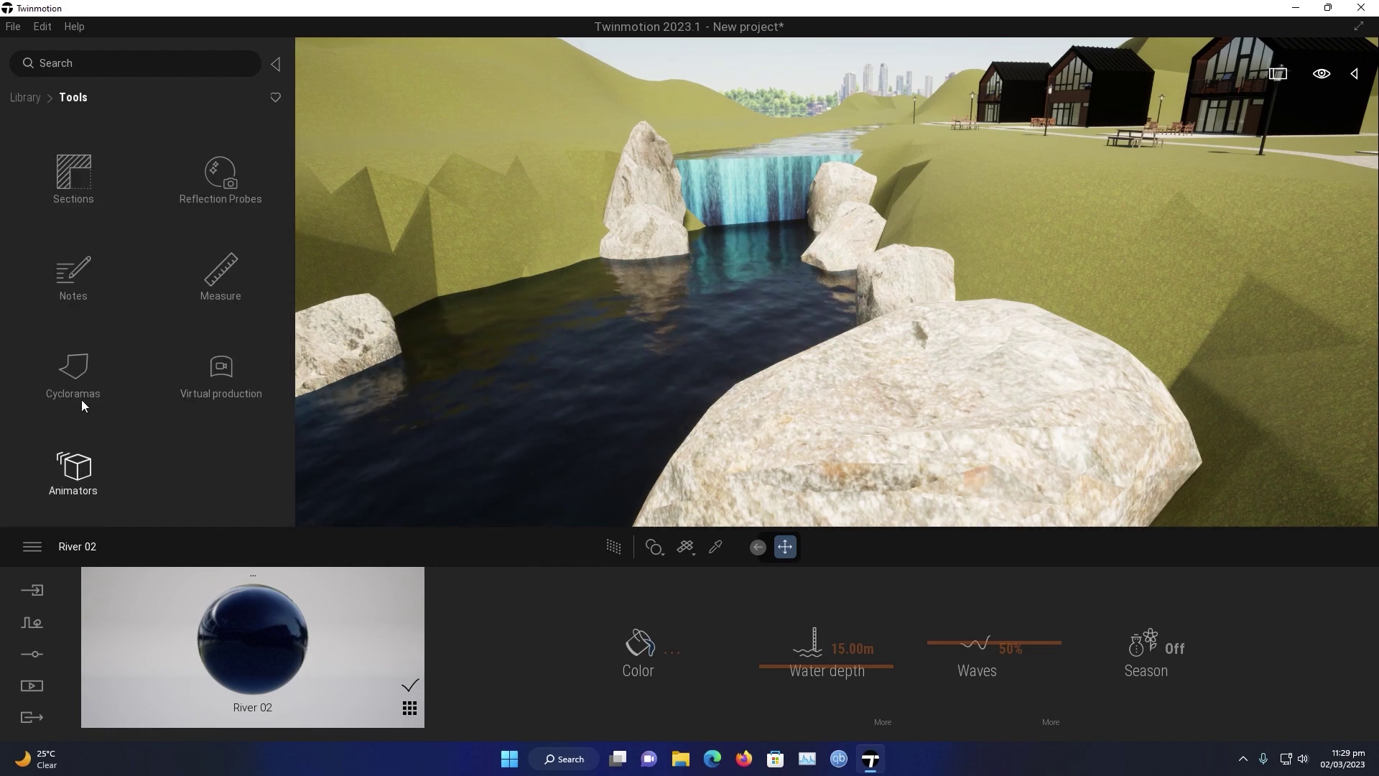
pyautogui.click(76, 377)
pyautogui.rightClick(86, 346)
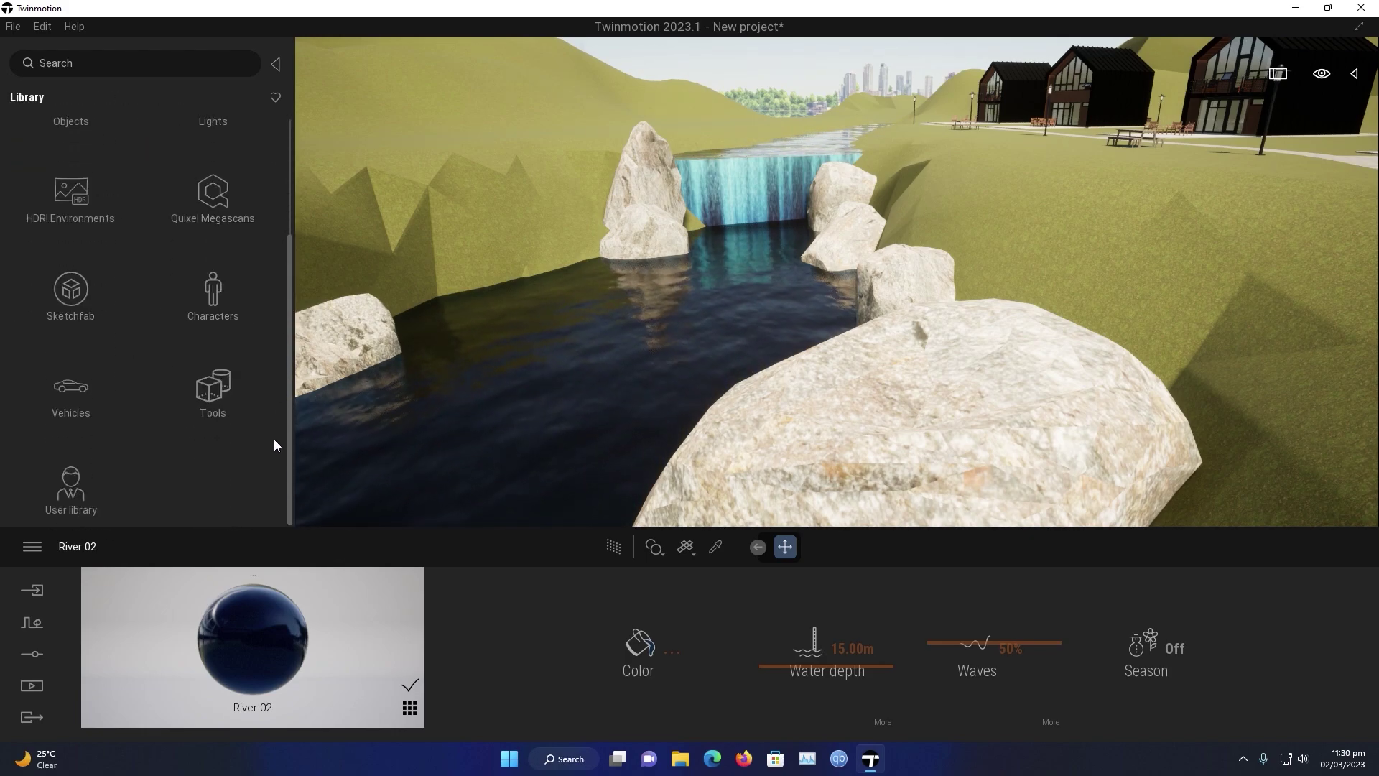
pyautogui.click(213, 406)
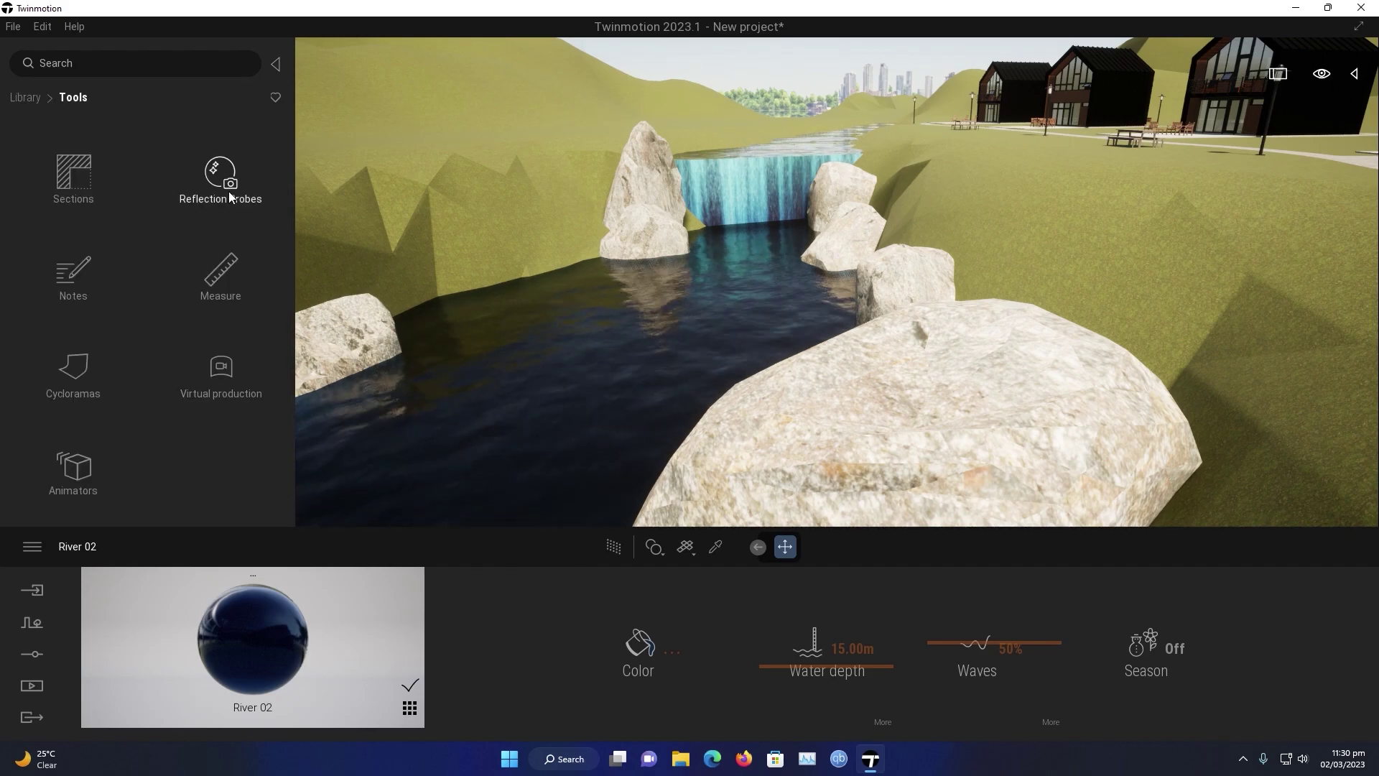
pyautogui.click(29, 98)
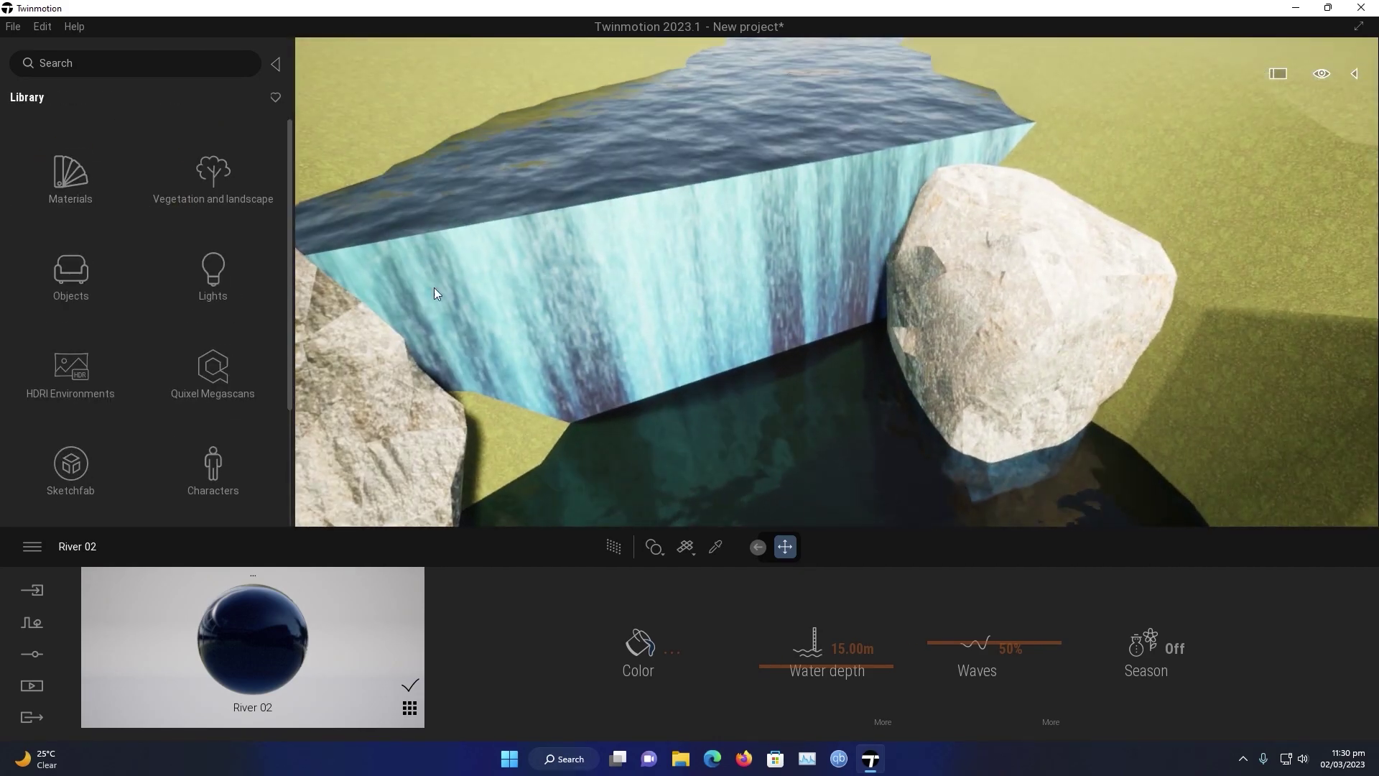
pyautogui.click(71, 176)
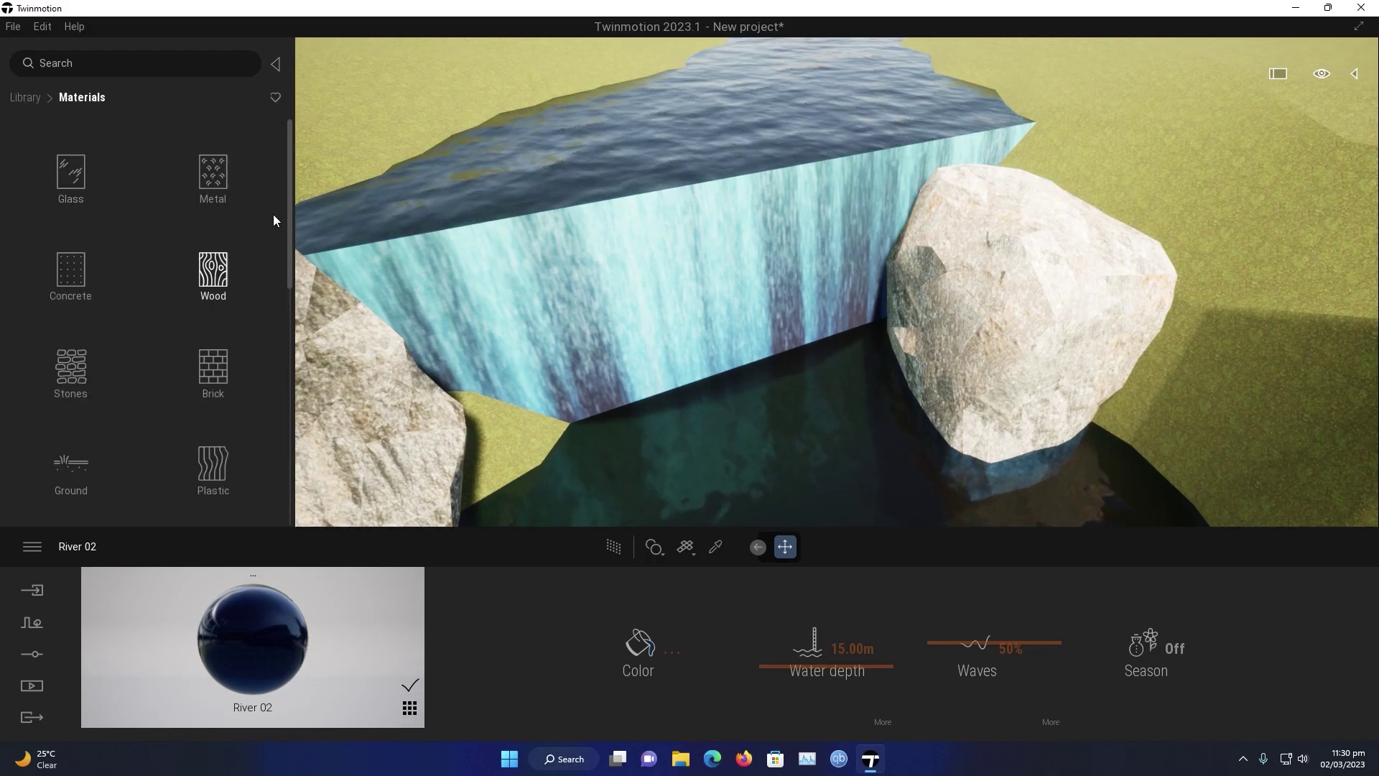
pyautogui.scroll(-5, 256, 468)
pyautogui.click(79, 390)
pyautogui.click(204, 457)
# Step: Paint Long grass 04 and Long grass 03 over the lawn beside the footpath with a 10 m brush diameter
pyautogui.moveTo(836, 282); pyautogui.dragTo(963, 208, button='right')
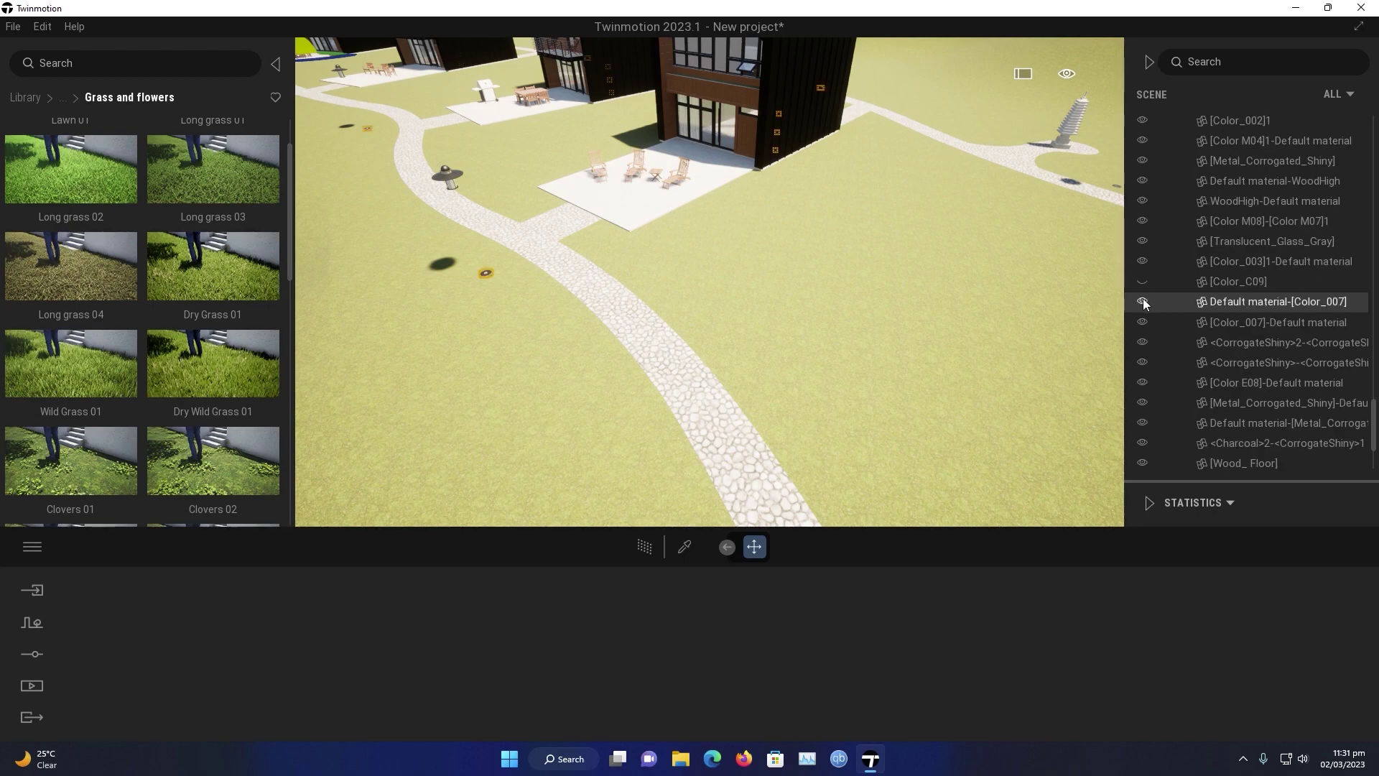
pyautogui.click(447, 185)
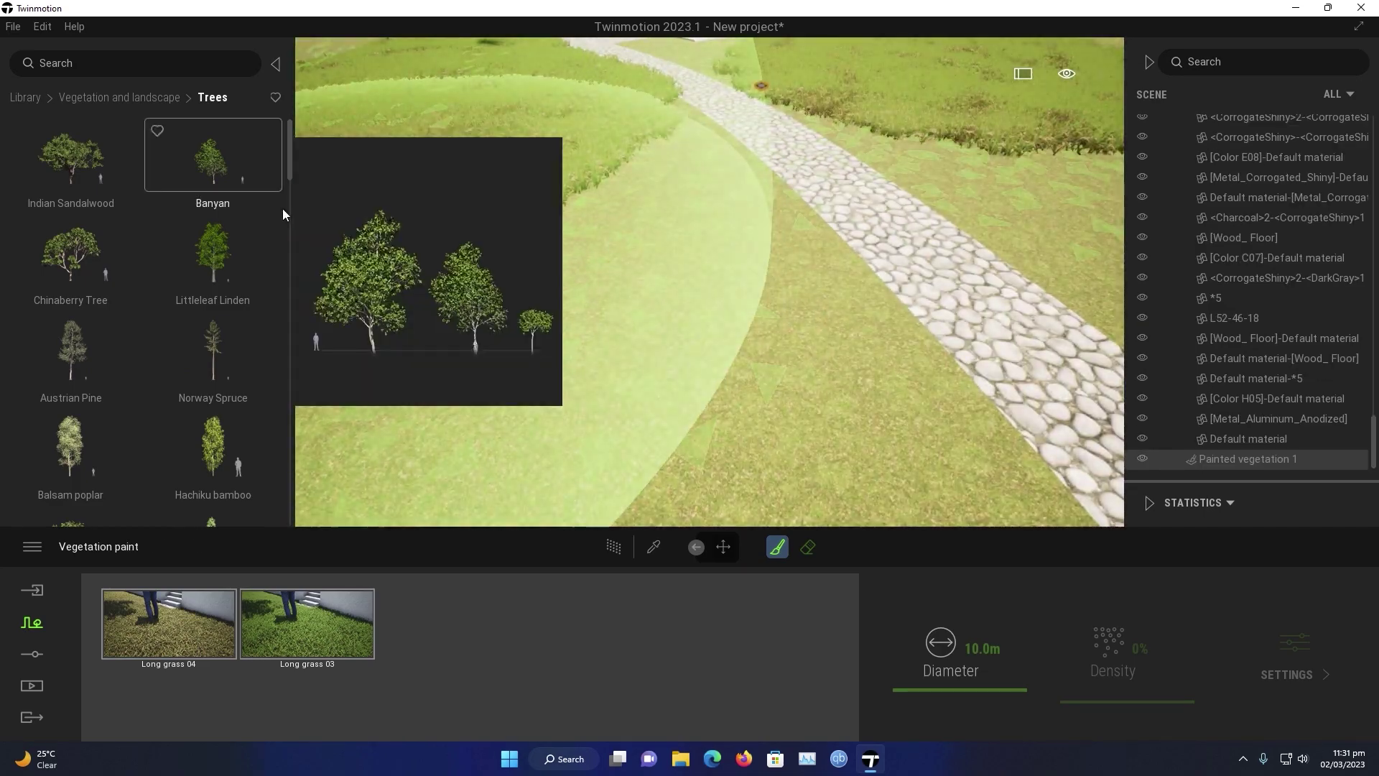
pyautogui.moveTo(928, 229); pyautogui.dragTo(1088, 414)
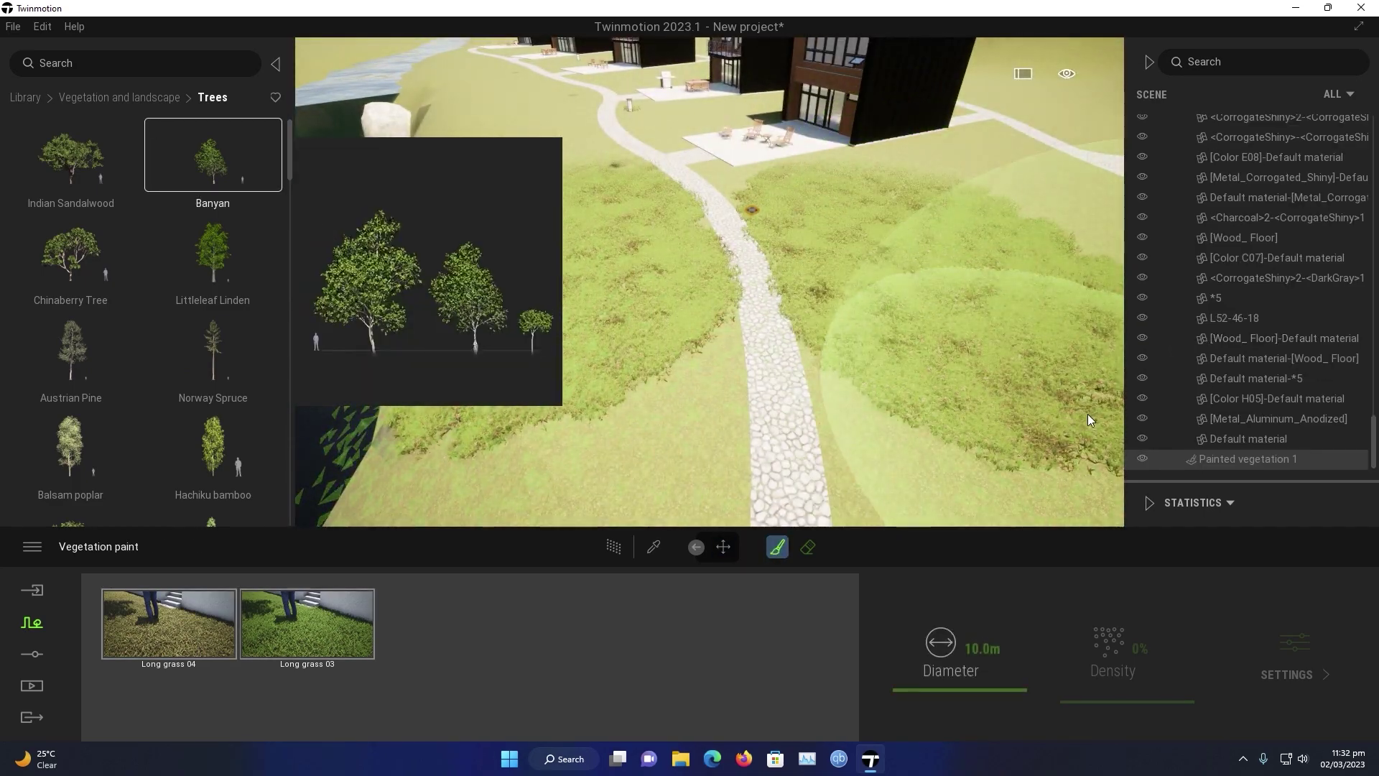
# Step: Set the vegetation brush diameter to 3 m and continue painting grass around the footpath and terrace
pyautogui.click(982, 649)
pyautogui.write('3')
pyautogui.press('Return')
pyautogui.moveTo(662, 386); pyautogui.dragTo(934, 523)
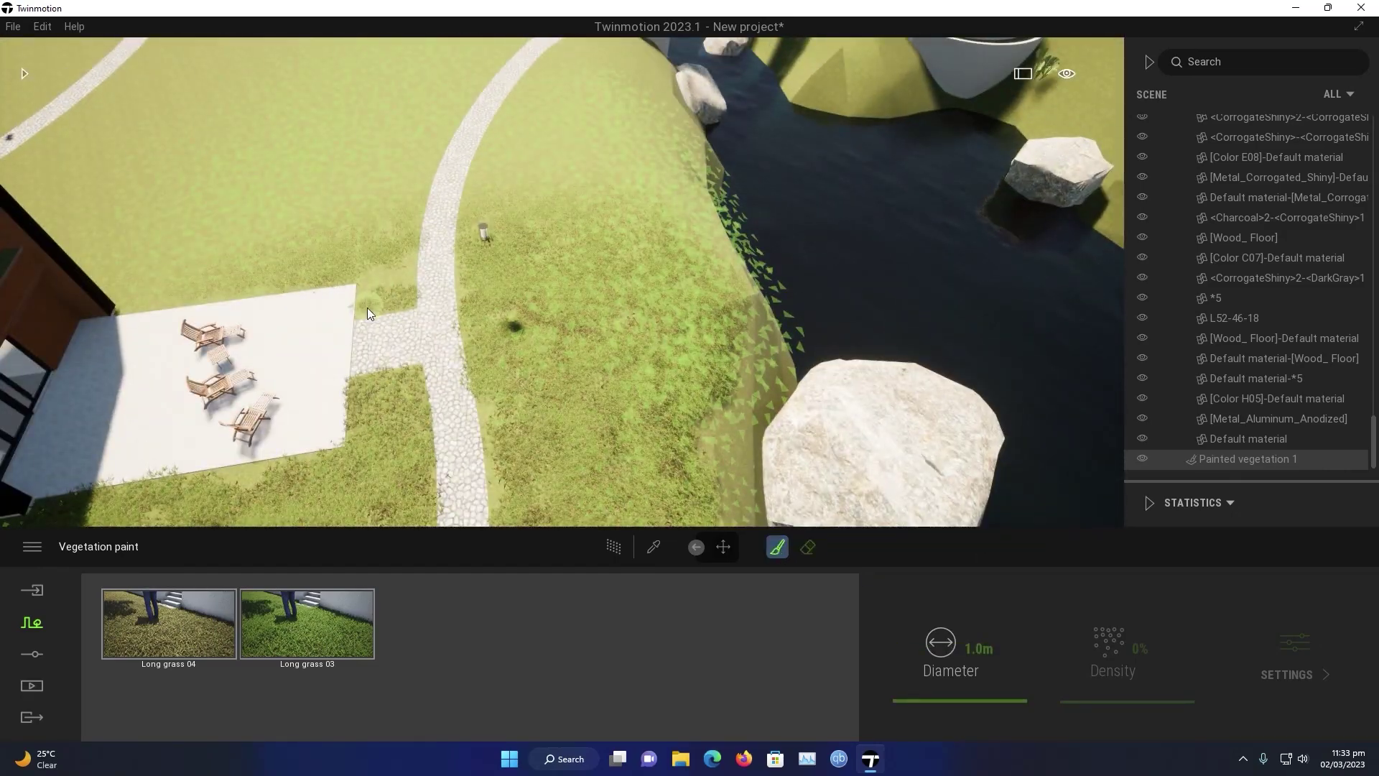
# Step: Load Norway Spruce and Southern catalpa into a new vegetation paint palette
pyautogui.moveTo(368, 308); pyautogui.dragTo(503, 244, button='right')
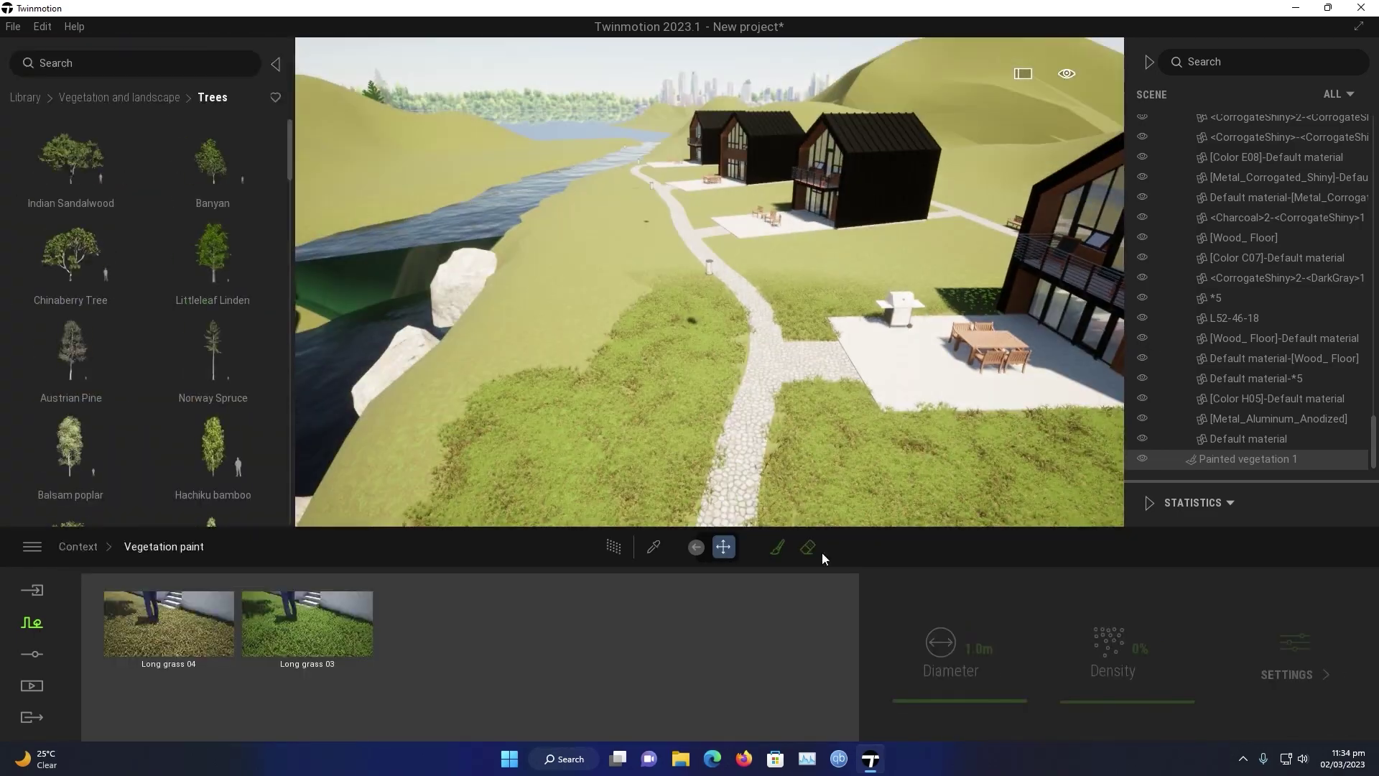
pyautogui.scroll(-1, 266, 280)
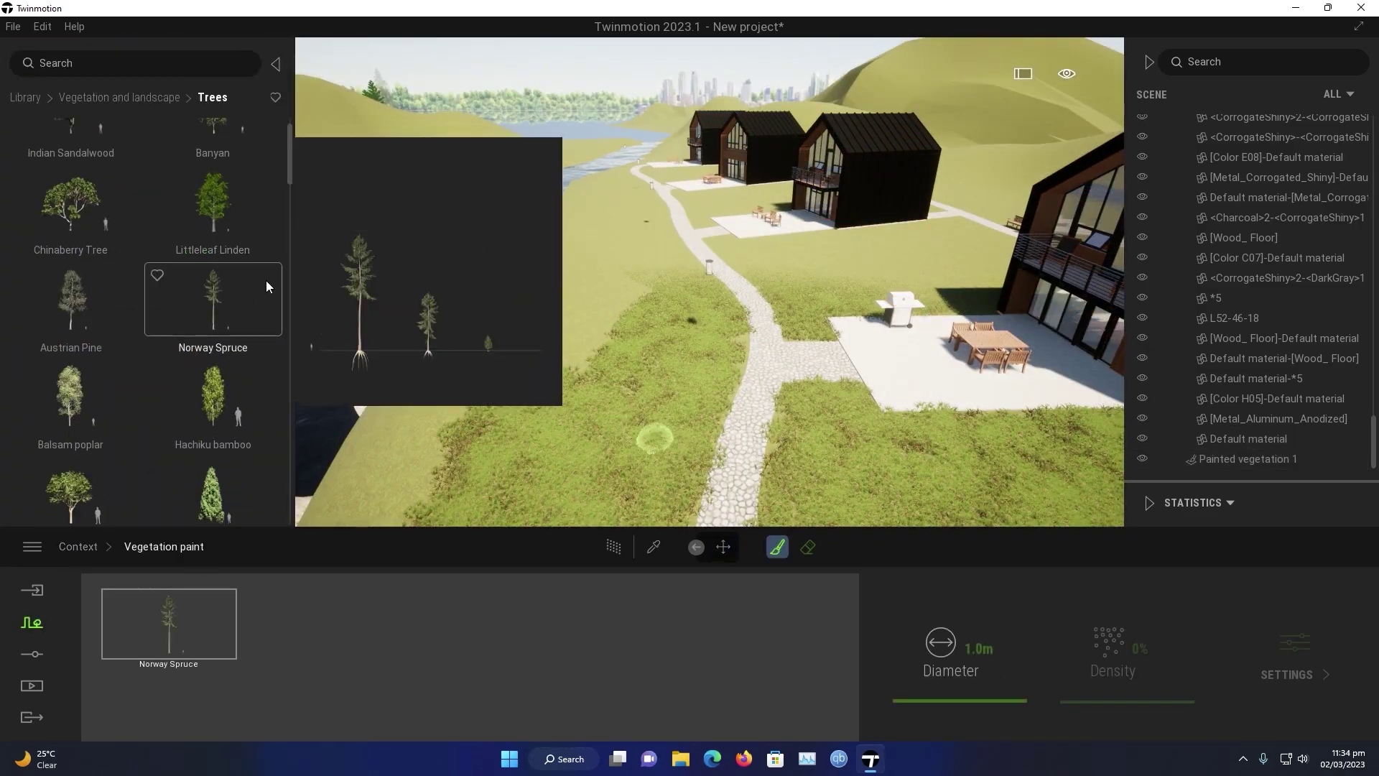
pyautogui.moveTo(289, 176)
pyautogui.mouseDown()
pyautogui.moveTo(279, 510)
pyautogui.moveTo(278, 260)
pyautogui.mouseUp()
pyautogui.moveTo(86, 288); pyautogui.dragTo(263, 655)
# Step: Paint the spruce and catalpa trees along the far riverbank with a 21.2 m brush diameter, and stop painting
pyautogui.click(386, 179)
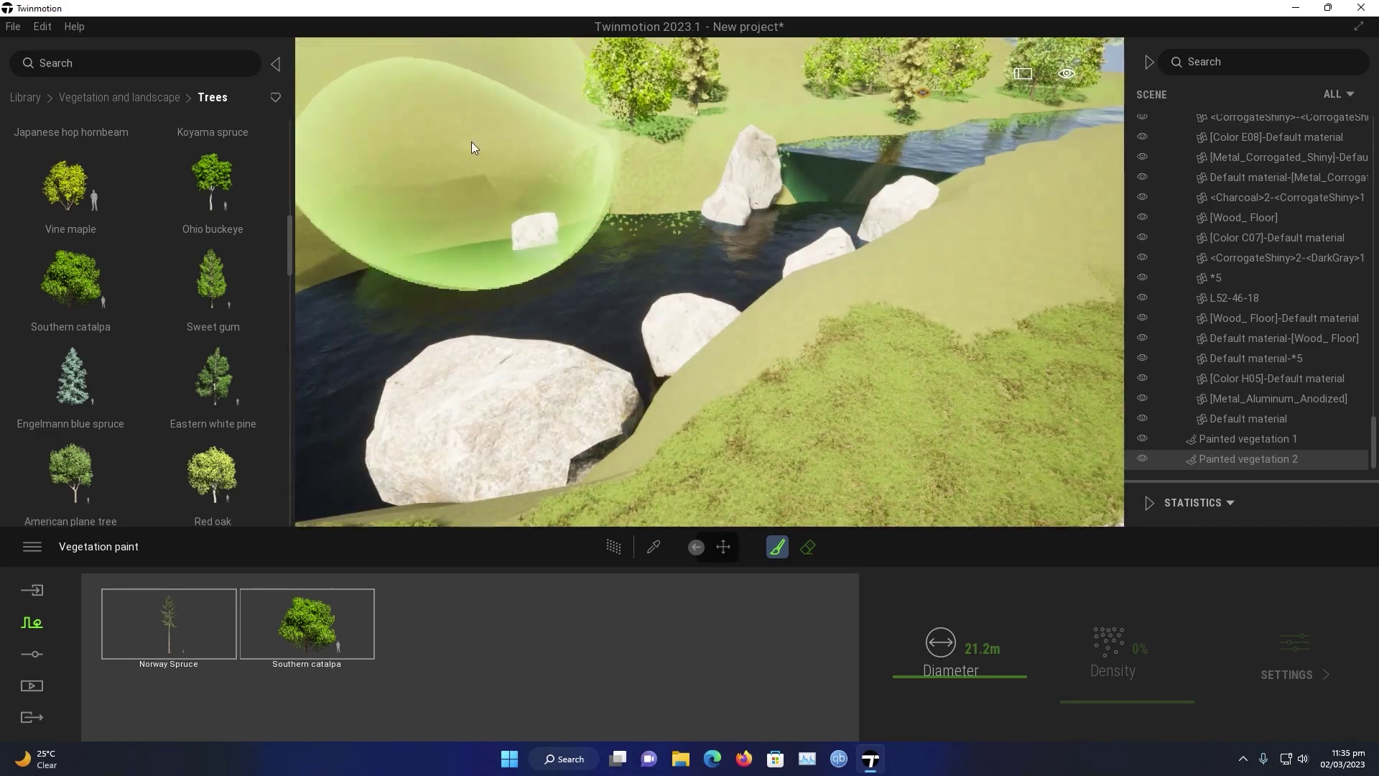
pyautogui.moveTo(471, 141)
pyautogui.mouseDown(button='right')
pyautogui.moveTo(667, 114)
pyautogui.moveTo(777, 127)
pyautogui.moveTo(793, 252)
pyautogui.mouseUp(button='right')
pyautogui.moveTo(793, 251); pyautogui.dragTo(758, 198)
pyautogui.moveTo(611, 73)
pyautogui.mouseDown(button='right')
pyautogui.moveTo(588, 416)
pyautogui.moveTo(610, 115)
pyautogui.moveTo(714, 354)
pyautogui.mouseUp(button='right')
pyautogui.press('Escape')
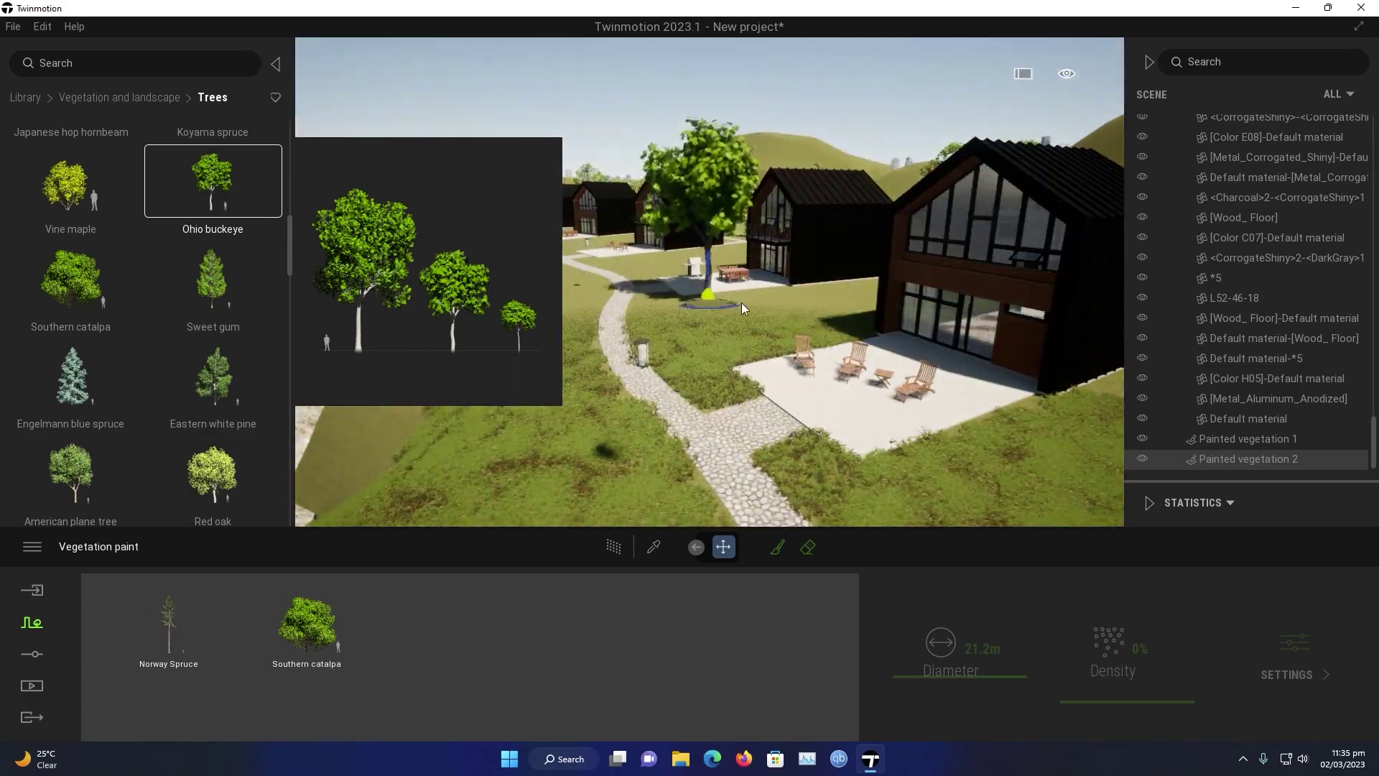
# Step: Place Ohio buckeye trees beside the cabins and a Chinaberry Tree near the front cabin
pyautogui.moveTo(741, 303); pyautogui.dragTo(851, 295)
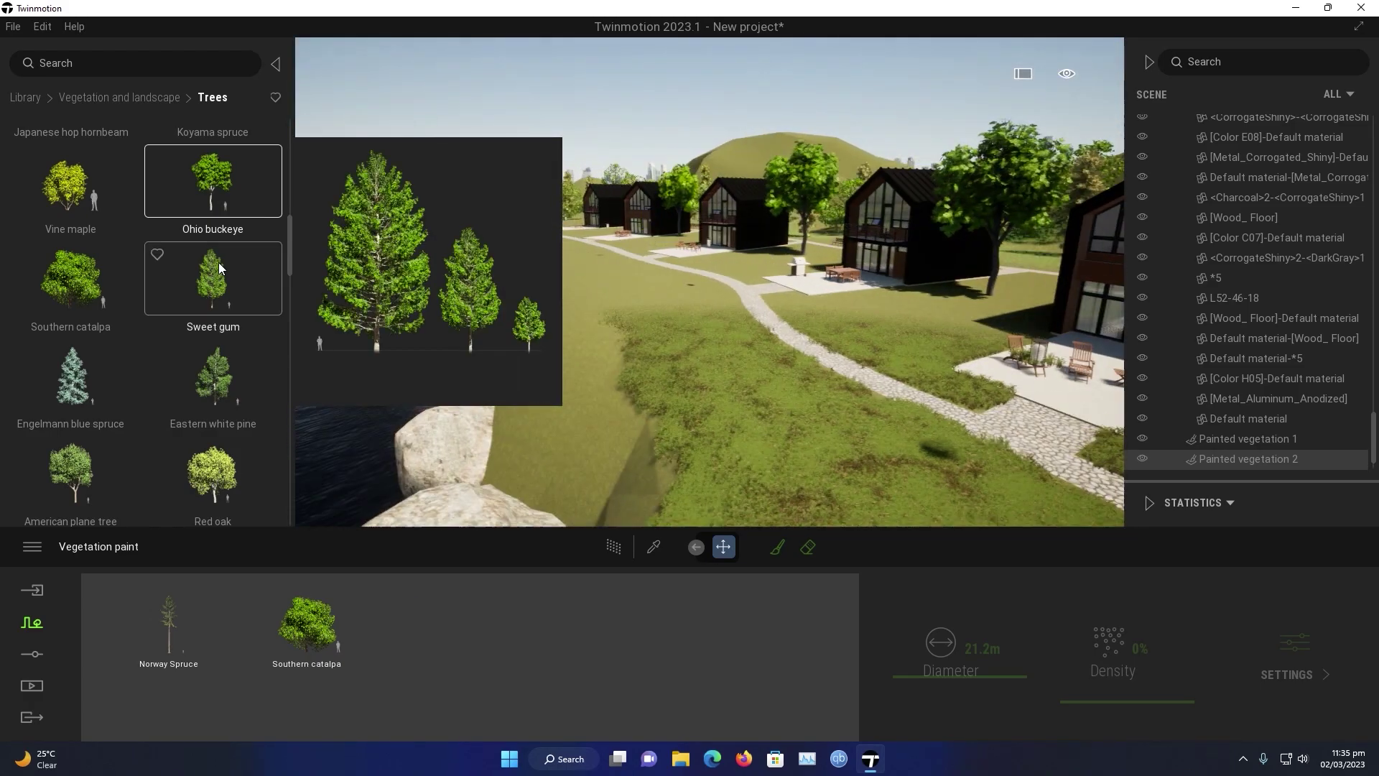
pyautogui.scroll(5, 213, 294)
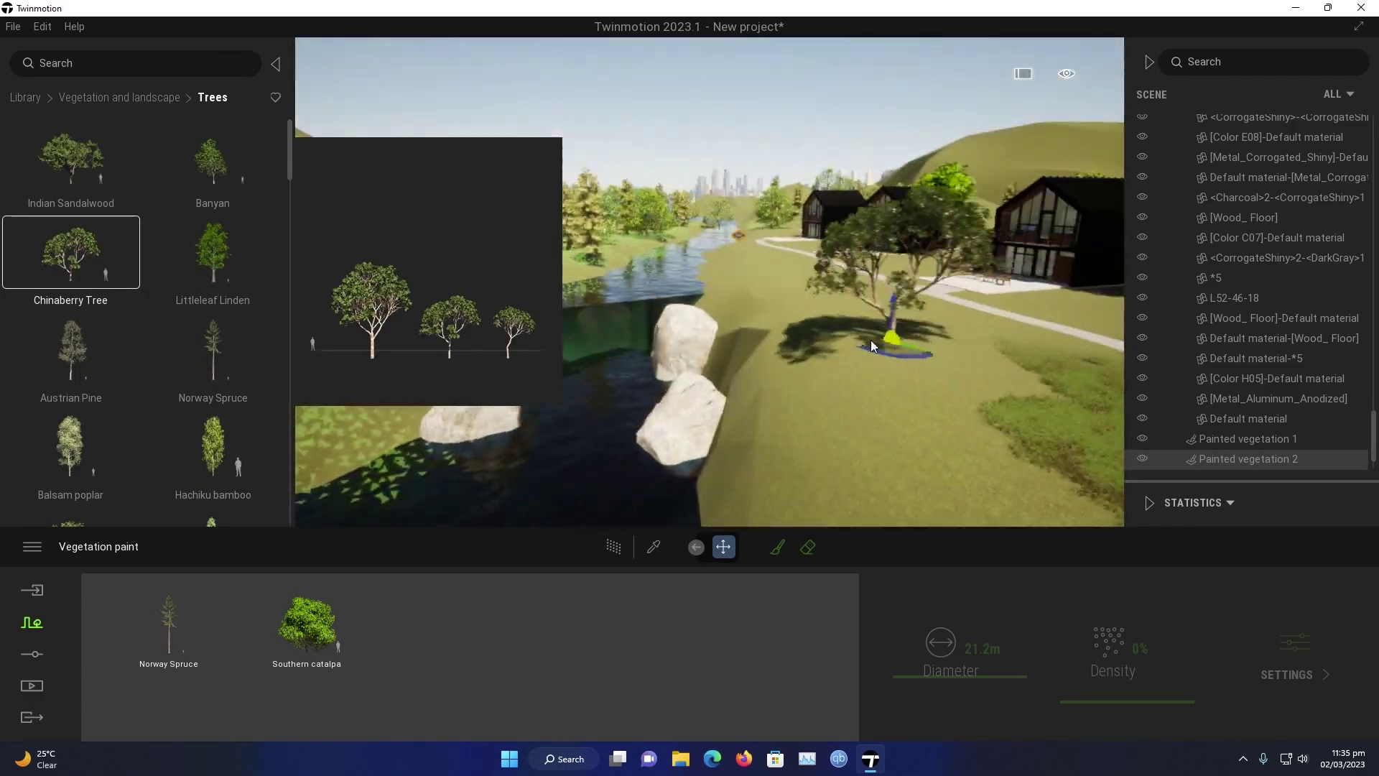
pyautogui.scroll(-3, 201, 266)
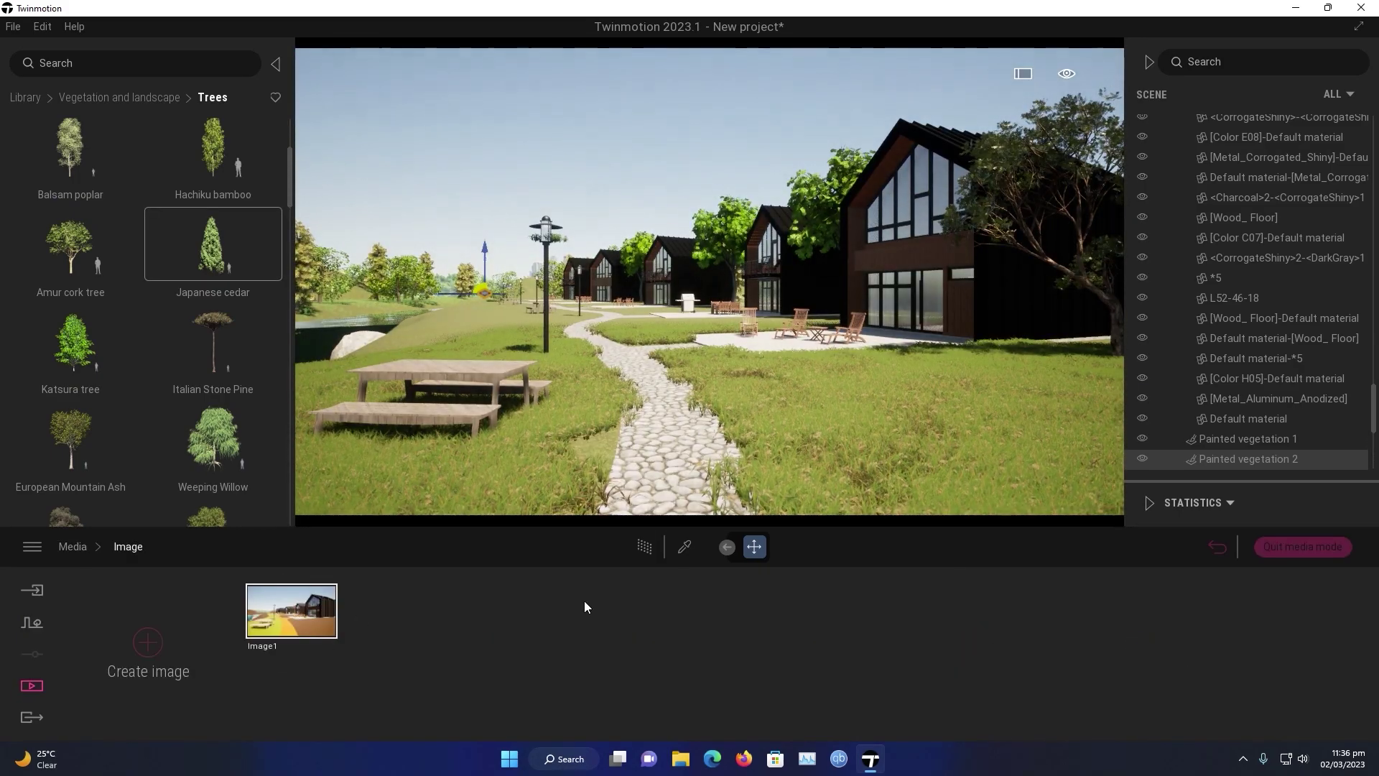
# Step: Set Image1's vegetation growth to 1.00 and place Weeping Willow trees along the riverbank and beside the picnic table
pyautogui.moveTo(1114, 638); pyautogui.dragTo(1133, 567)
pyautogui.scroll(-2, 132, 364)
pyautogui.moveTo(291, 87); pyautogui.dragTo(187, 310)
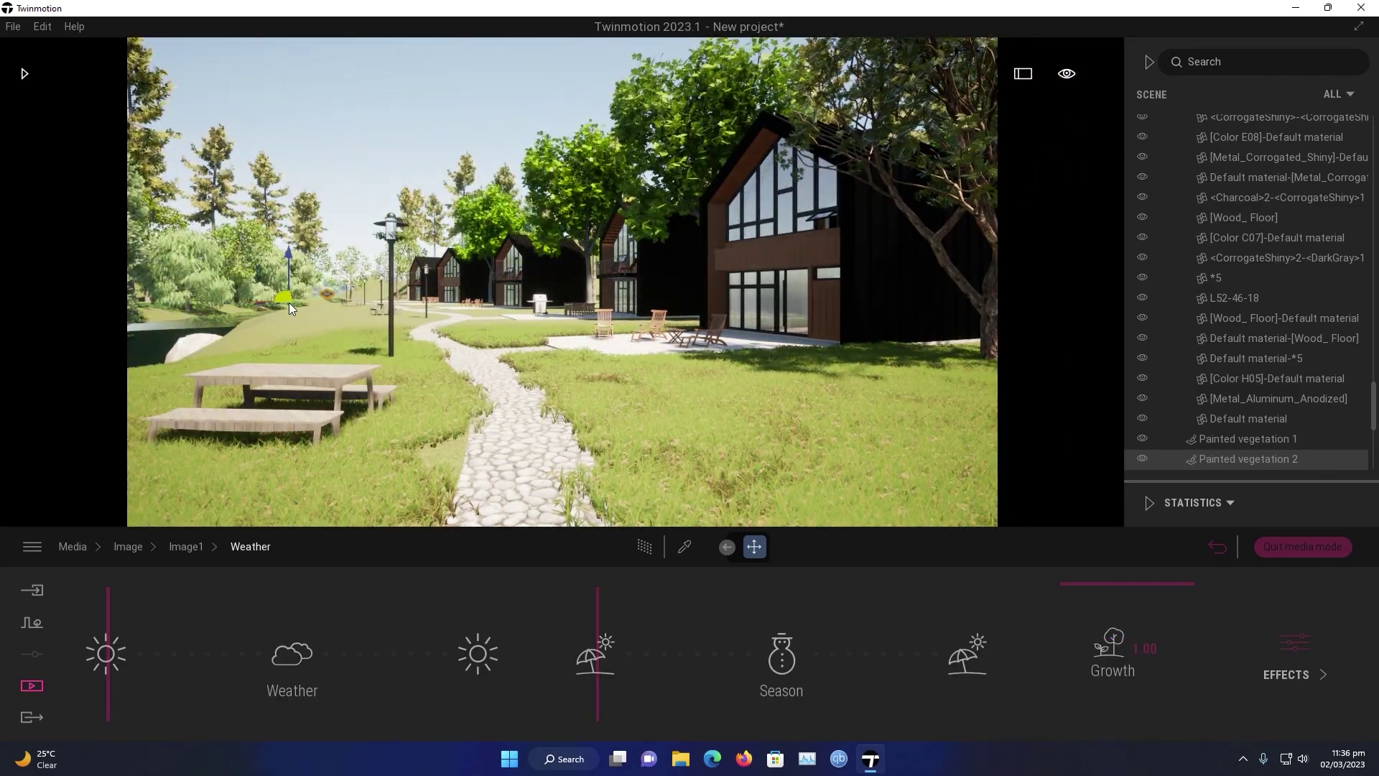
pyautogui.moveTo(372, 300); pyautogui.dragTo(543, 359)
pyautogui.moveTo(543, 359); pyautogui.dragTo(408, 349, button='right')
pyautogui.moveTo(408, 349); pyautogui.dragTo(419, 459)
pyautogui.moveTo(420, 459); pyautogui.dragTo(511, 442, button='right')
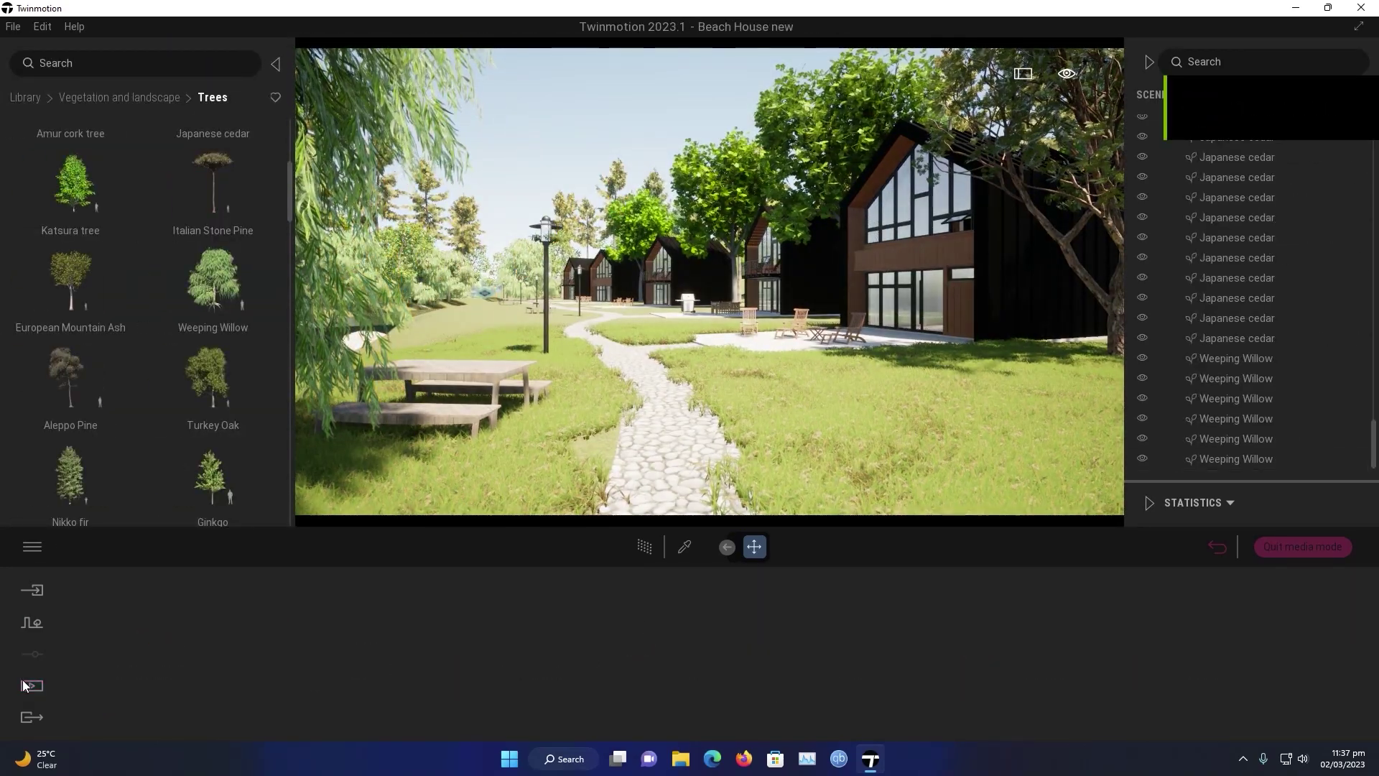
# Step: Create Image2, set up its HDRI sky lighting and adjust the sky light's rotation
pyautogui.click(146, 643)
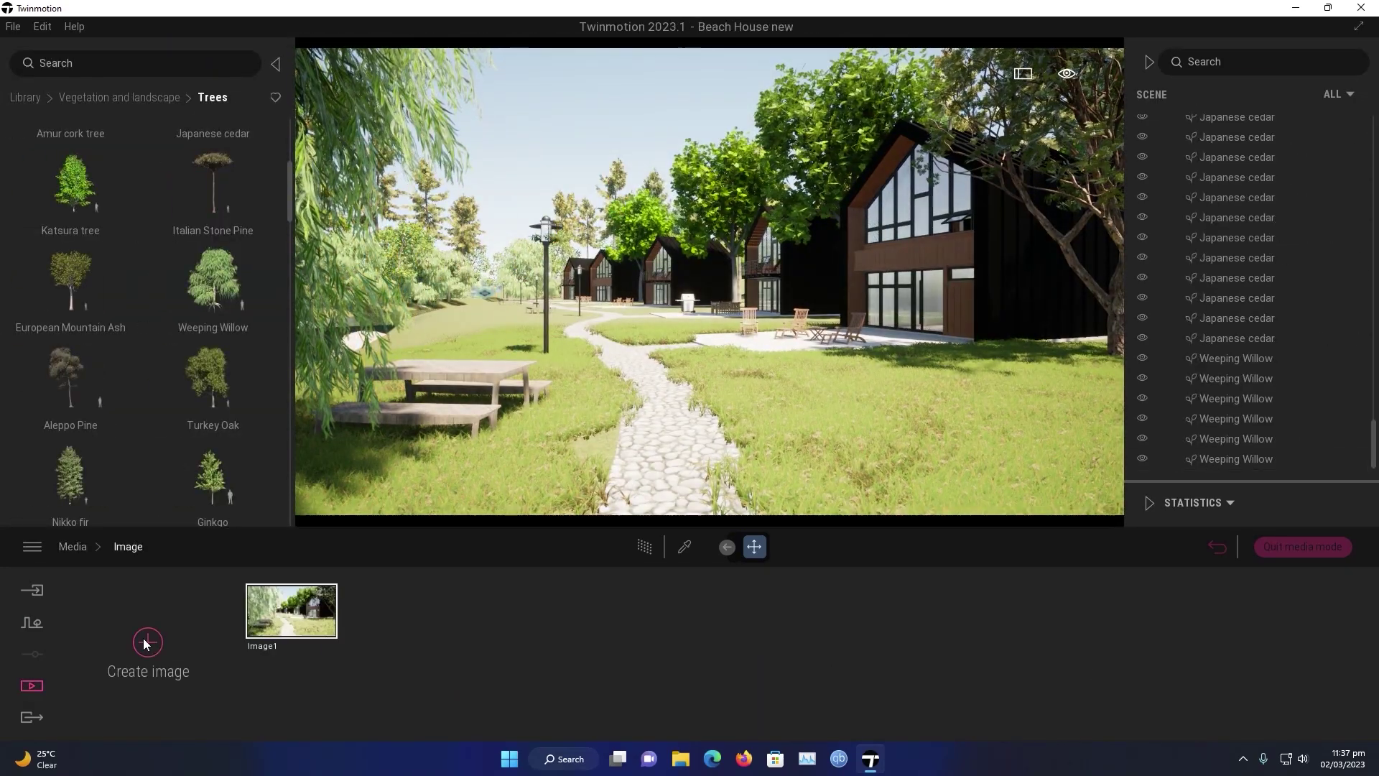
pyautogui.click(304, 652)
pyautogui.click(431, 545)
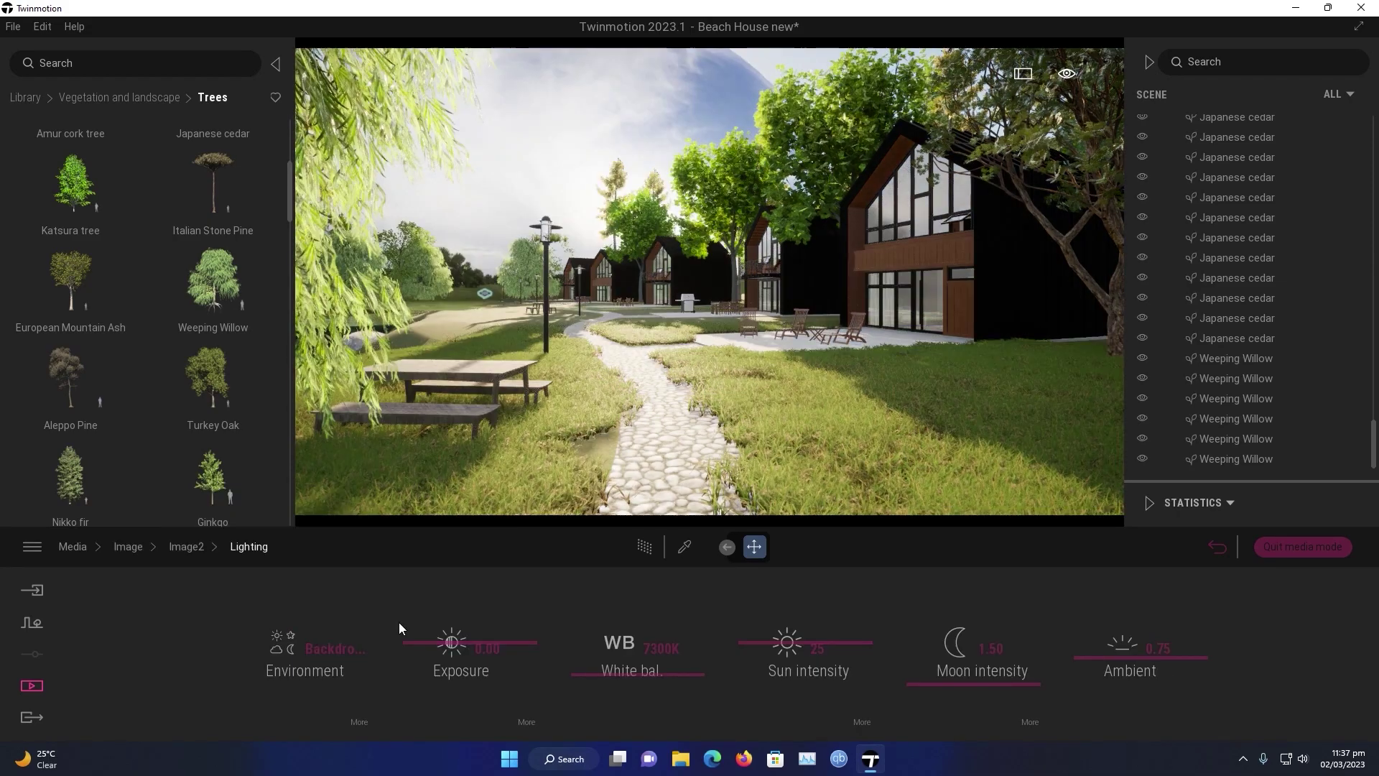
pyautogui.click(209, 517)
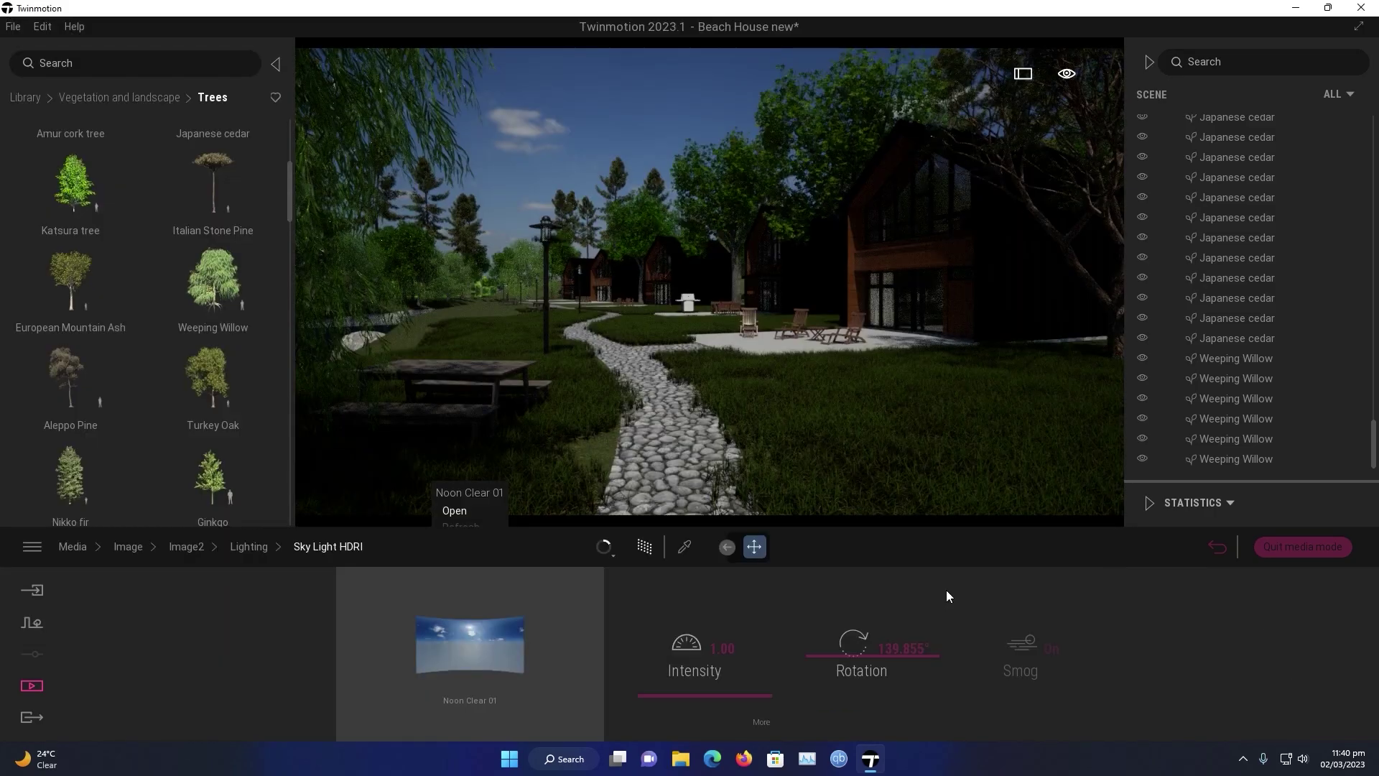
pyautogui.moveTo(862, 650)
pyautogui.mouseDown()
pyautogui.moveTo(837, 625)
pyautogui.moveTo(845, 586)
pyautogui.moveTo(861, 638)
pyautogui.mouseUp()
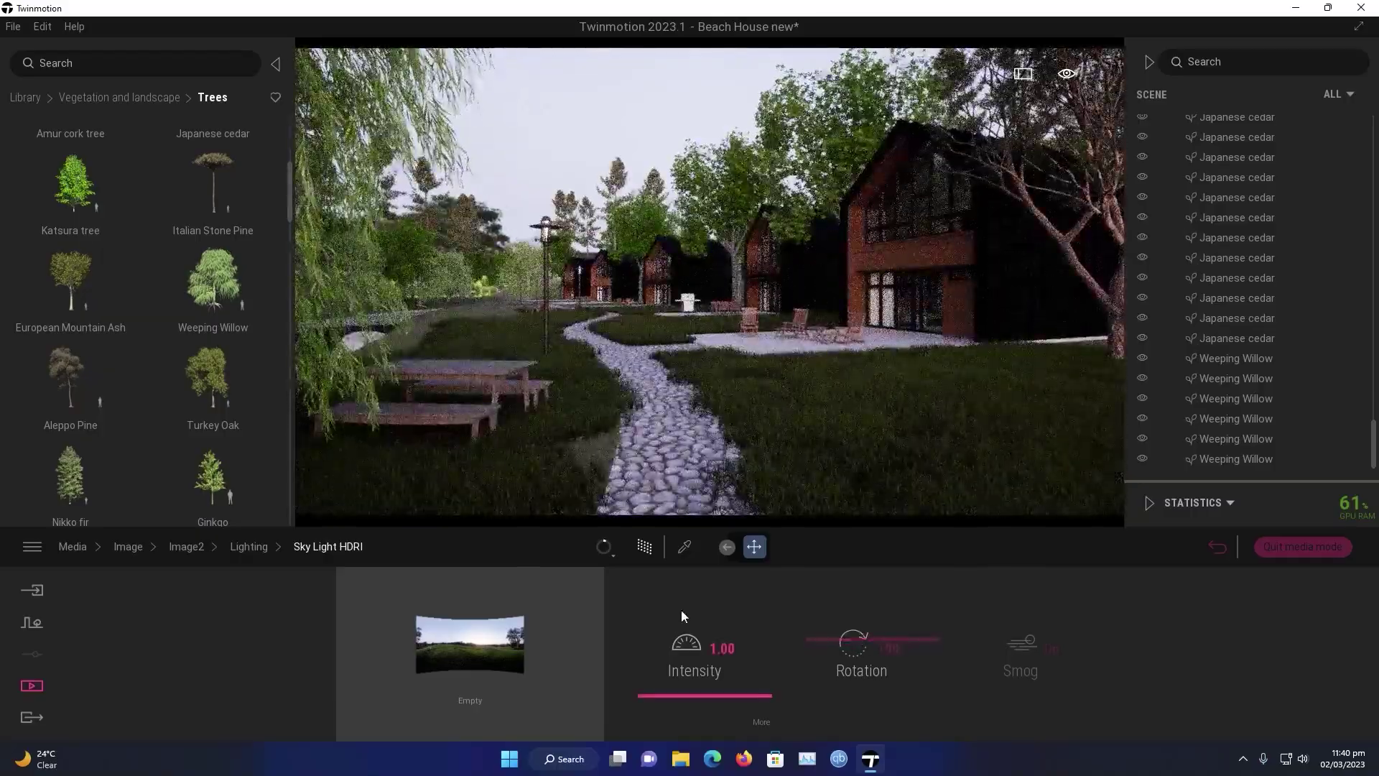
# Step: Switch Image2's lighting environment to Backdrop HDRI and choose the Approaching Storm backdrop
pyautogui.click(247, 557)
pyautogui.click(366, 659)
pyautogui.click(444, 555)
pyautogui.click(364, 676)
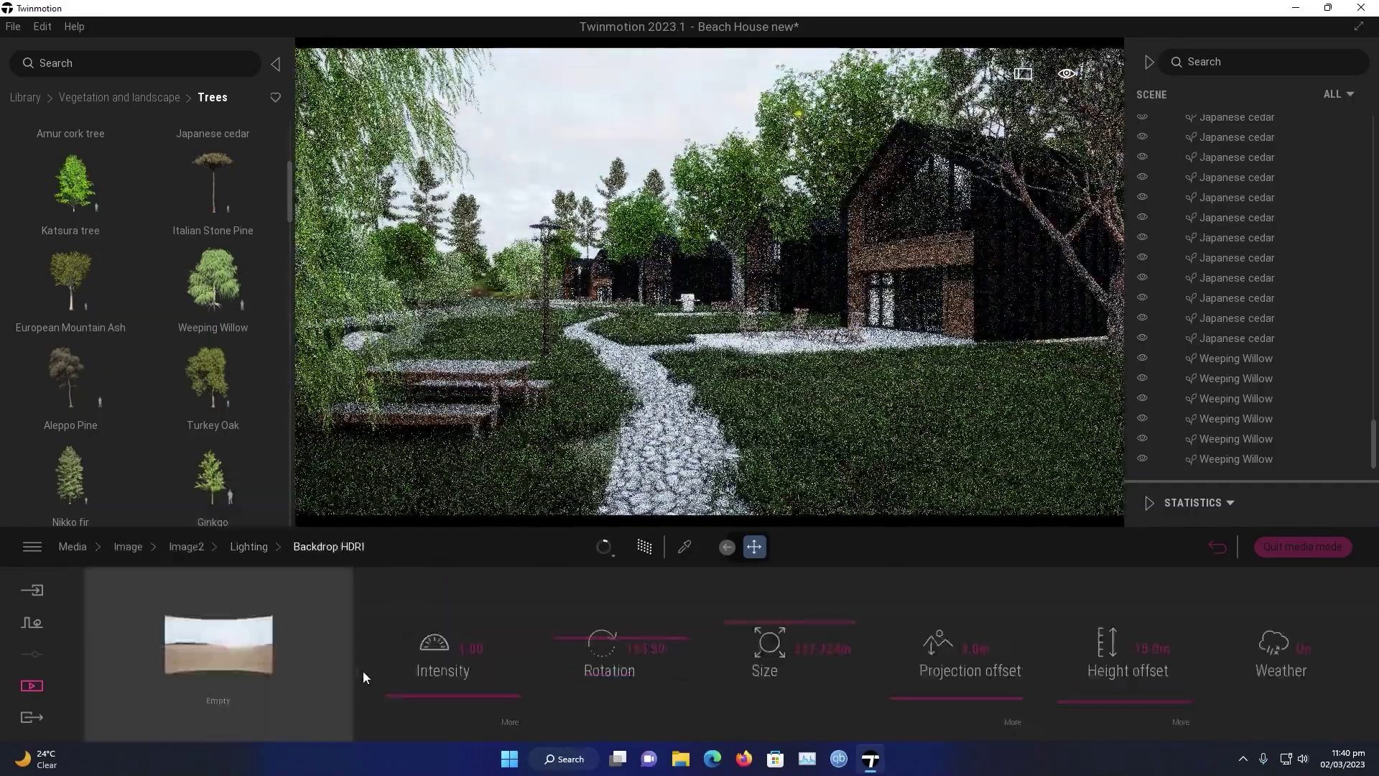
pyautogui.click(213, 592)
pyautogui.click(214, 546)
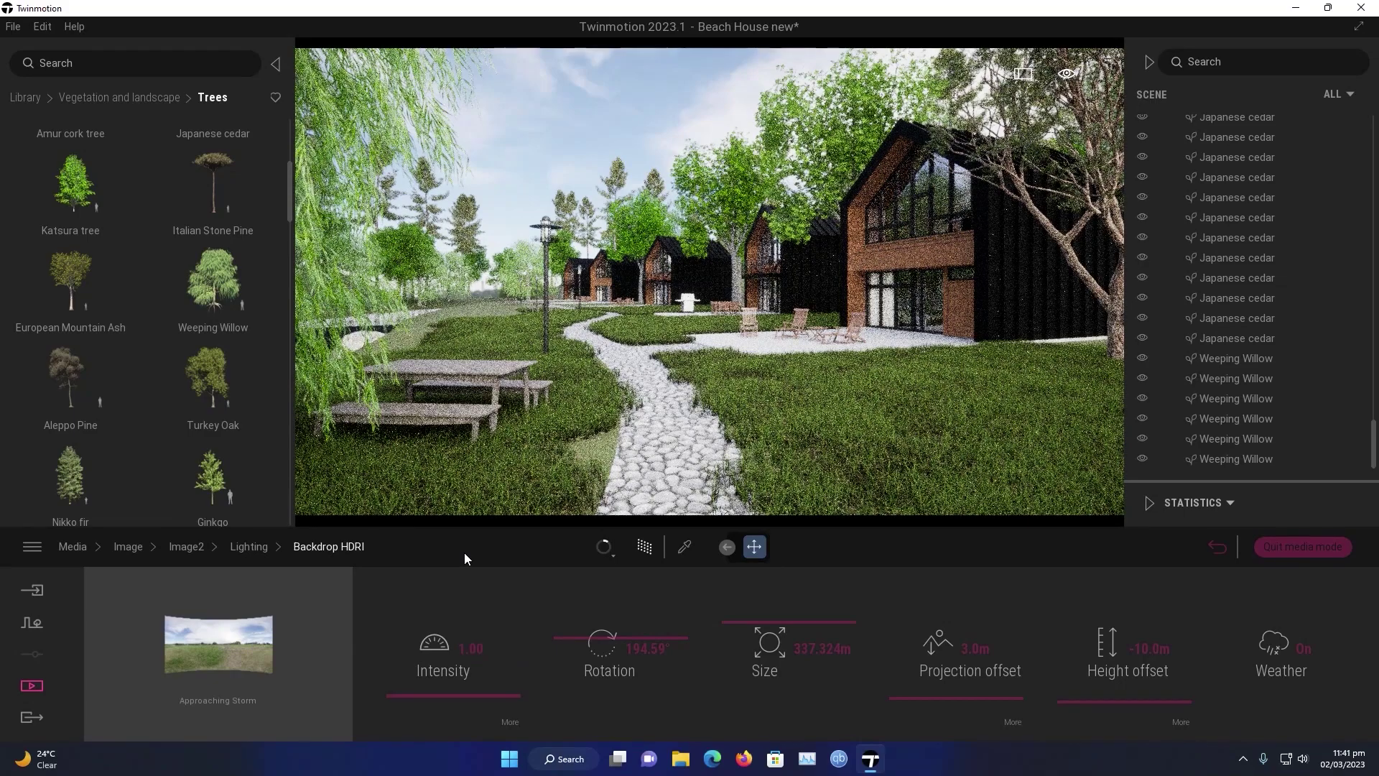
# Step: Set the color gradient type in Image2's camera visual effects to ISM
pyautogui.click(248, 547)
pyautogui.click(177, 545)
pyautogui.click(997, 665)
pyautogui.click(1124, 673)
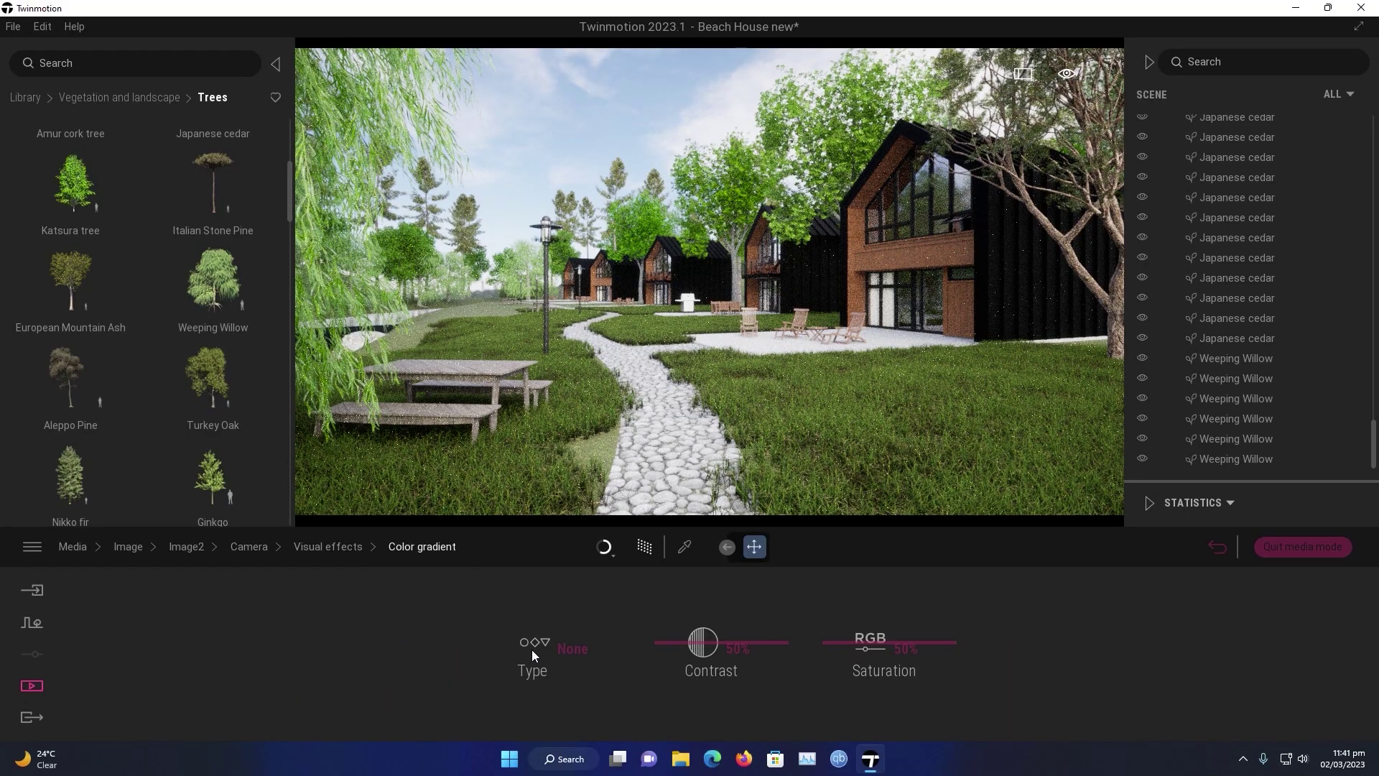
pyautogui.click(583, 639)
pyautogui.click(702, 573)
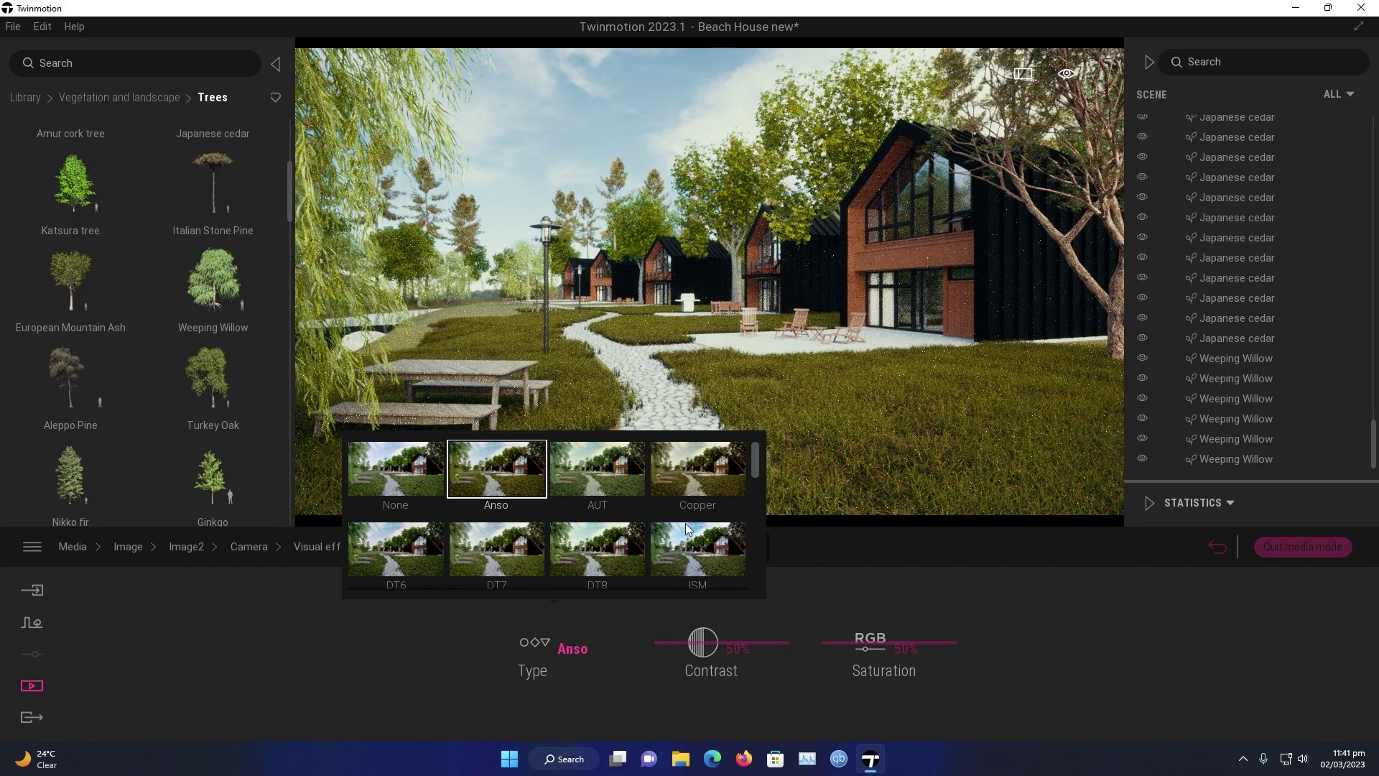
# Step: Leave media mode and unhide the [Color_007] object of the picnic table and lamp posts in the scene list
pyautogui.click(1302, 547)
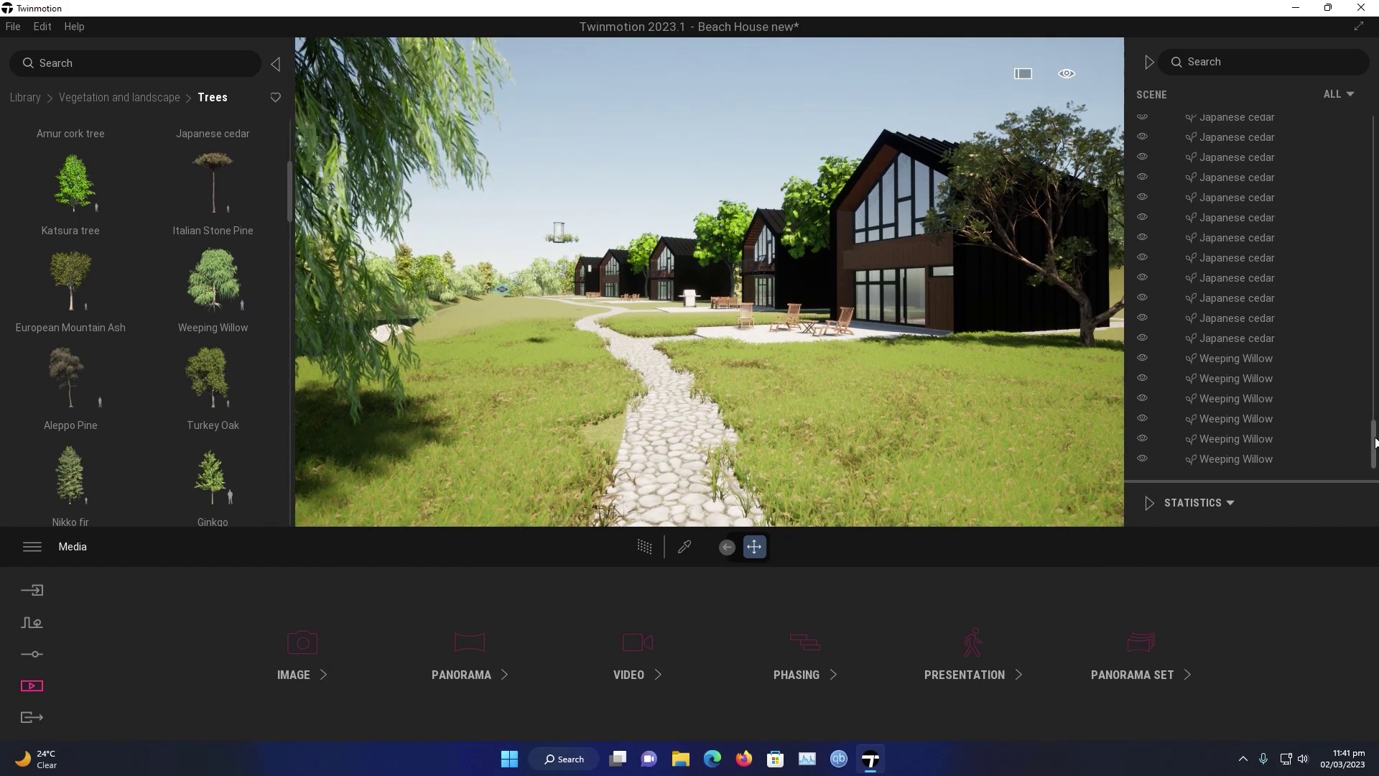
pyautogui.scroll(-10, 1149, 188)
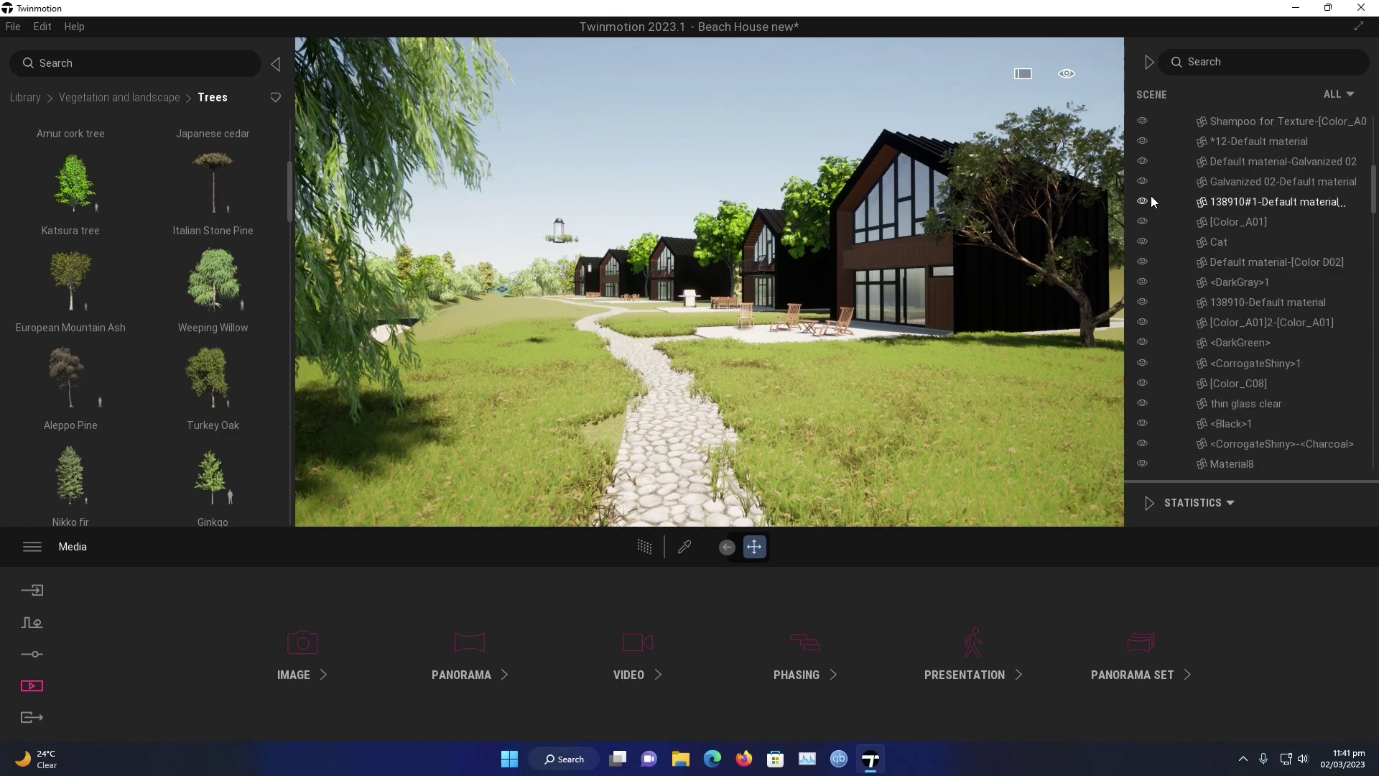
pyautogui.scroll(-10, 1151, 196)
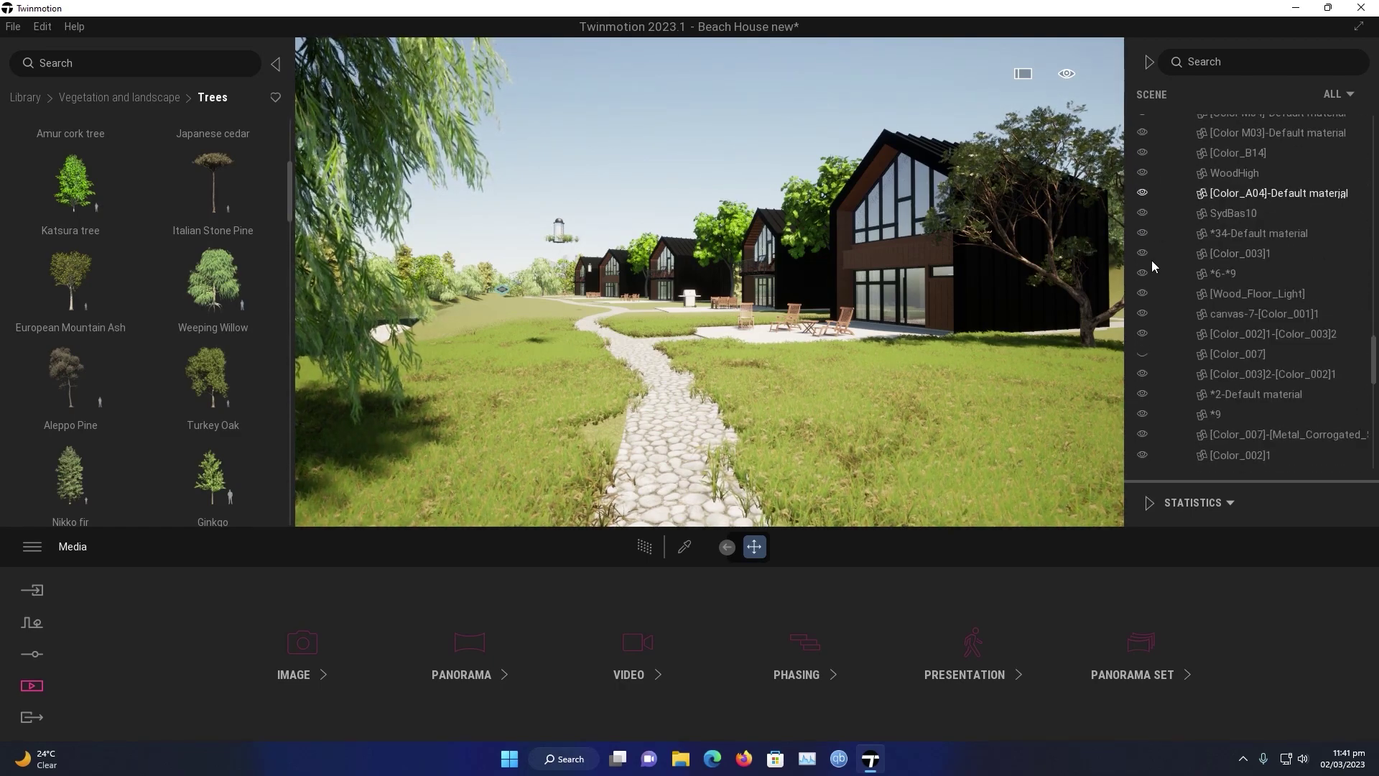
pyautogui.scroll(-3, 1141, 354)
pyautogui.click(1141, 424)
pyautogui.scroll(-5, 1170, 385)
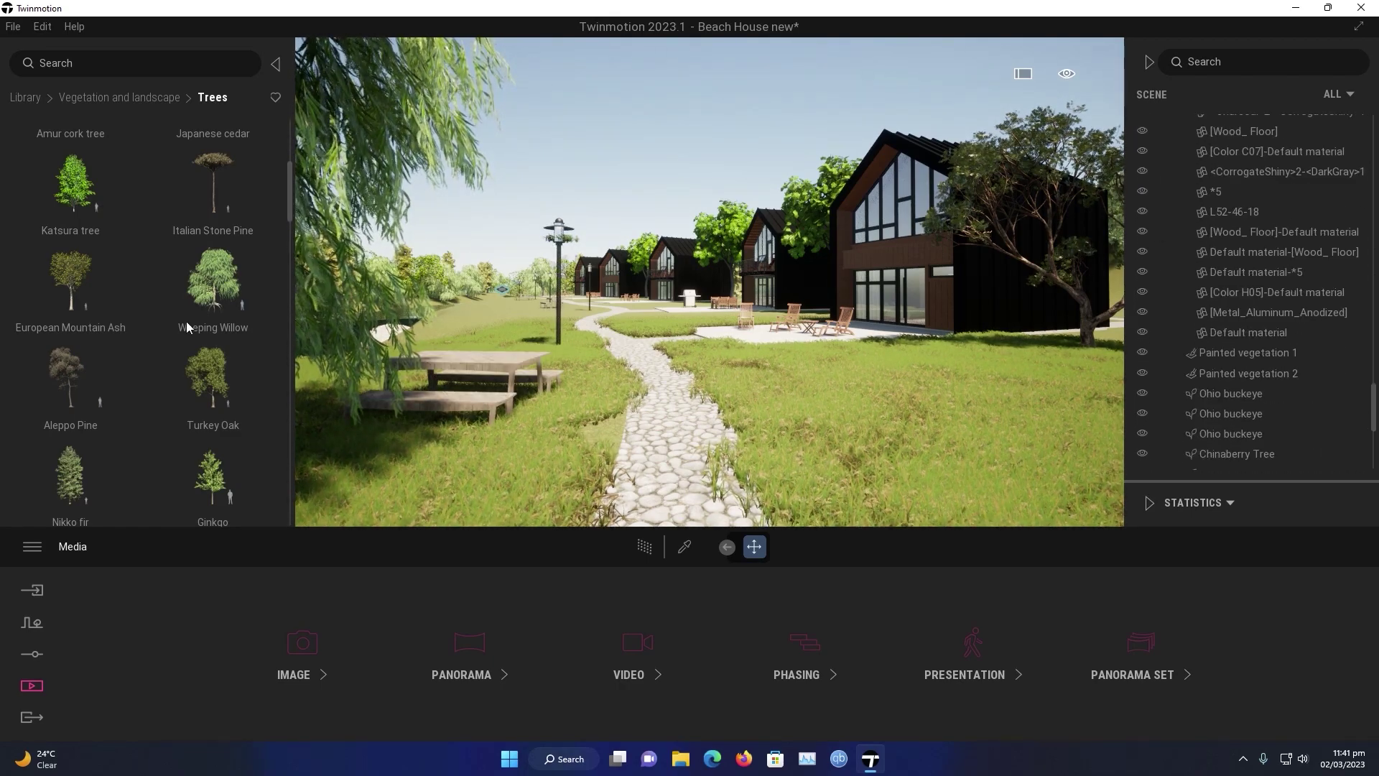
# Step: Shift Image1's weather toward cloudy and its season from summer toward autumn
pyautogui.moveTo(799, 365); pyautogui.dragTo(284, 374, button='right')
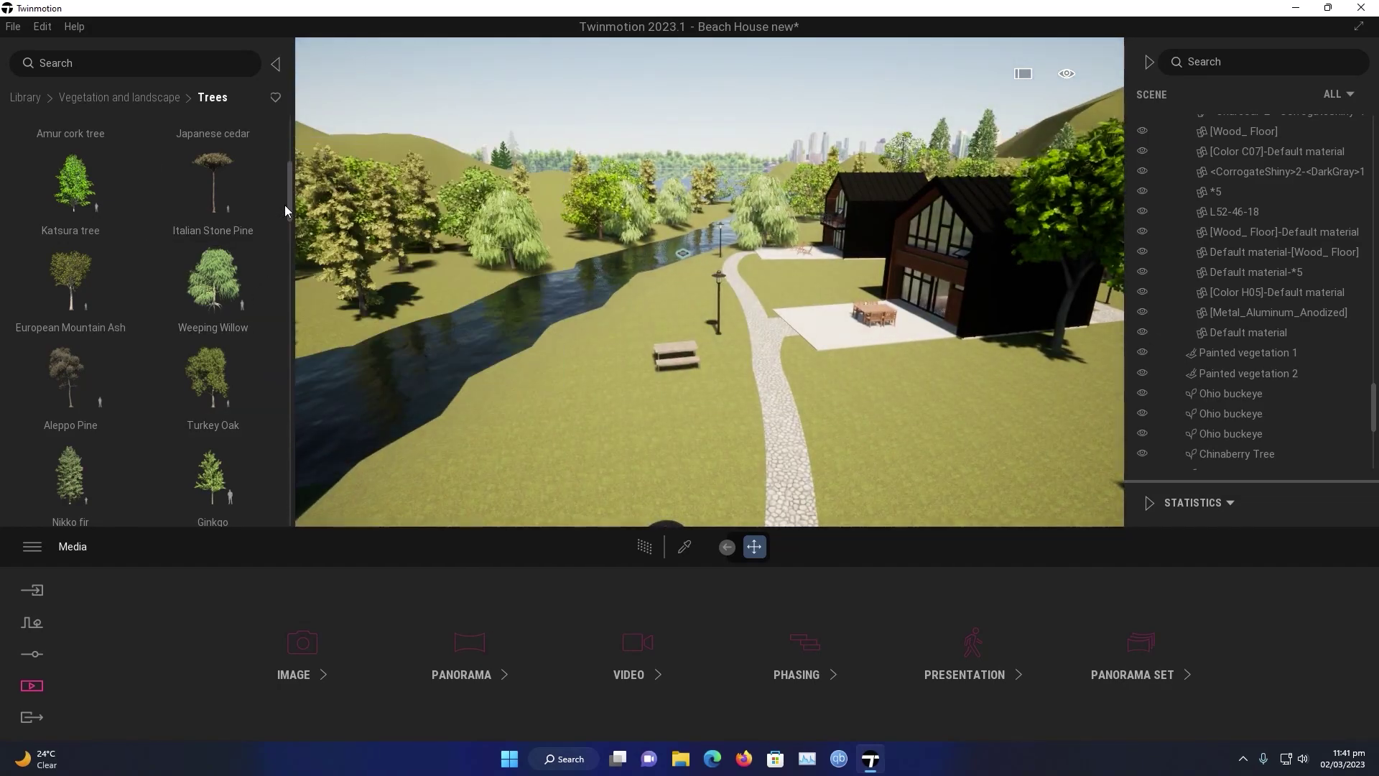
pyautogui.click(364, 586)
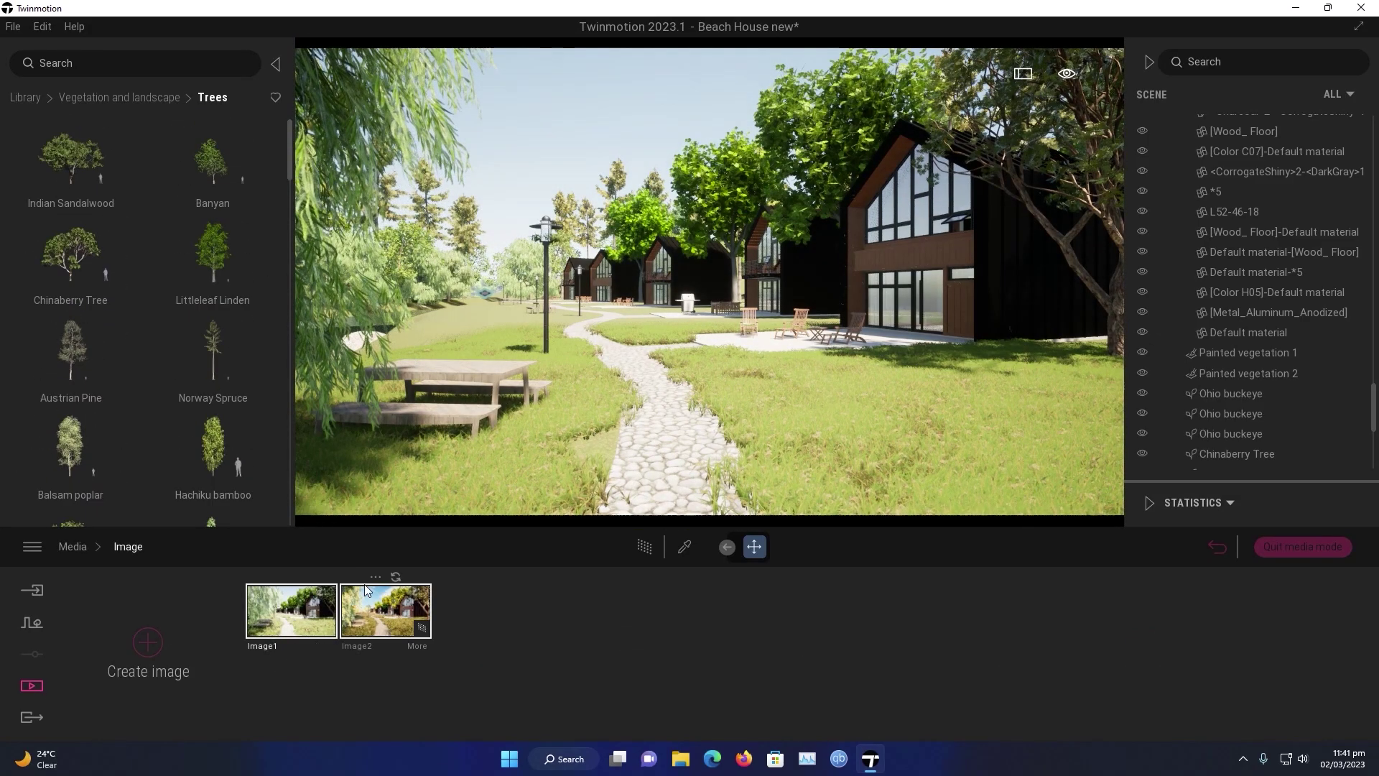
pyautogui.moveTo(108, 646); pyautogui.dragTo(264, 646)
pyautogui.moveTo(596, 646)
pyautogui.mouseDown()
pyautogui.moveTo(717, 650)
pyautogui.moveTo(658, 650)
pyautogui.mouseUp()
# Step: Try to place a Flame of the Forest tree within Image1's view and undo the placement
pyautogui.moveTo(288, 173); pyautogui.dragTo(278, 523)
pyautogui.moveTo(697, 353); pyautogui.dragTo(695, 366)
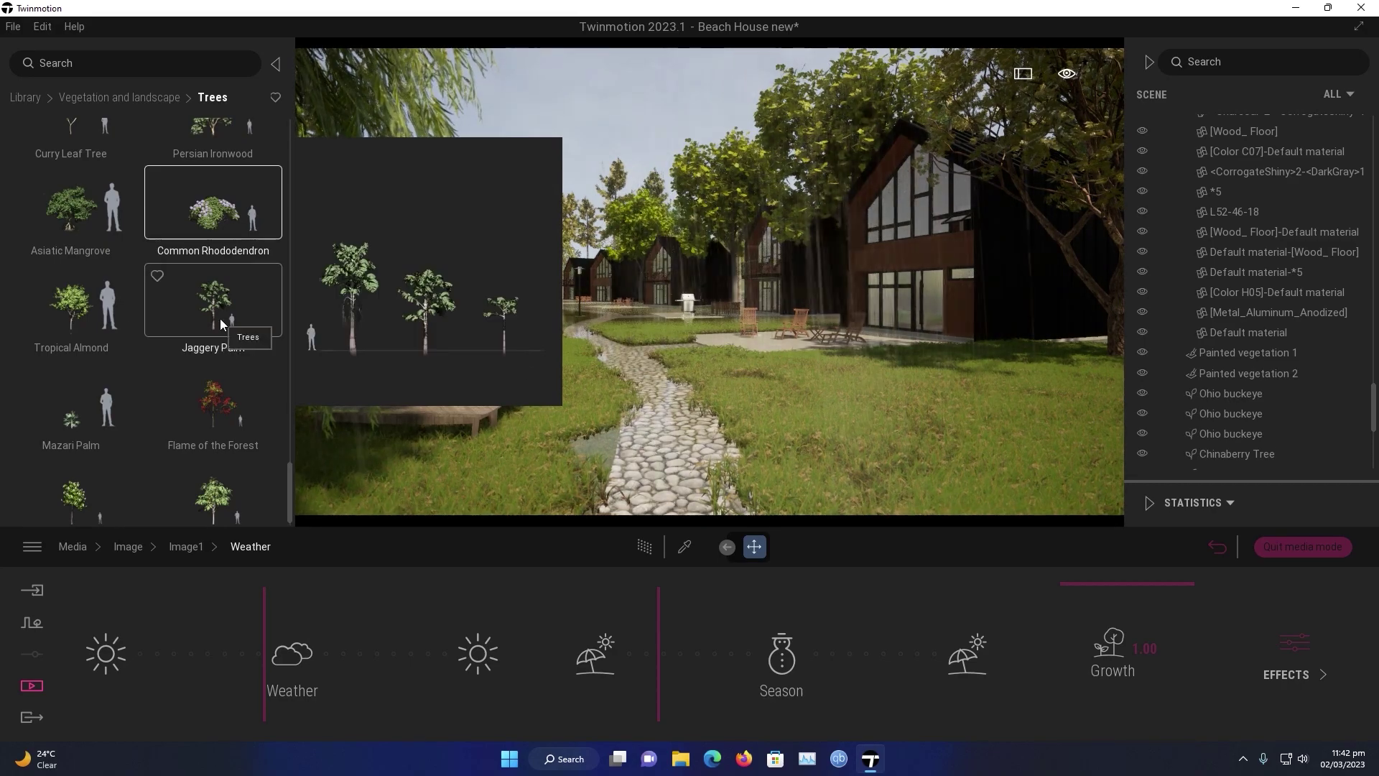
pyautogui.moveTo(213, 398); pyautogui.dragTo(698, 353)
pyautogui.hotkey('ctrl', 'z')
# Step: Leave media mode and replace the Chinaberry Tree beside the front cabin with a Flame of the Forest tree
pyautogui.click(1301, 546)
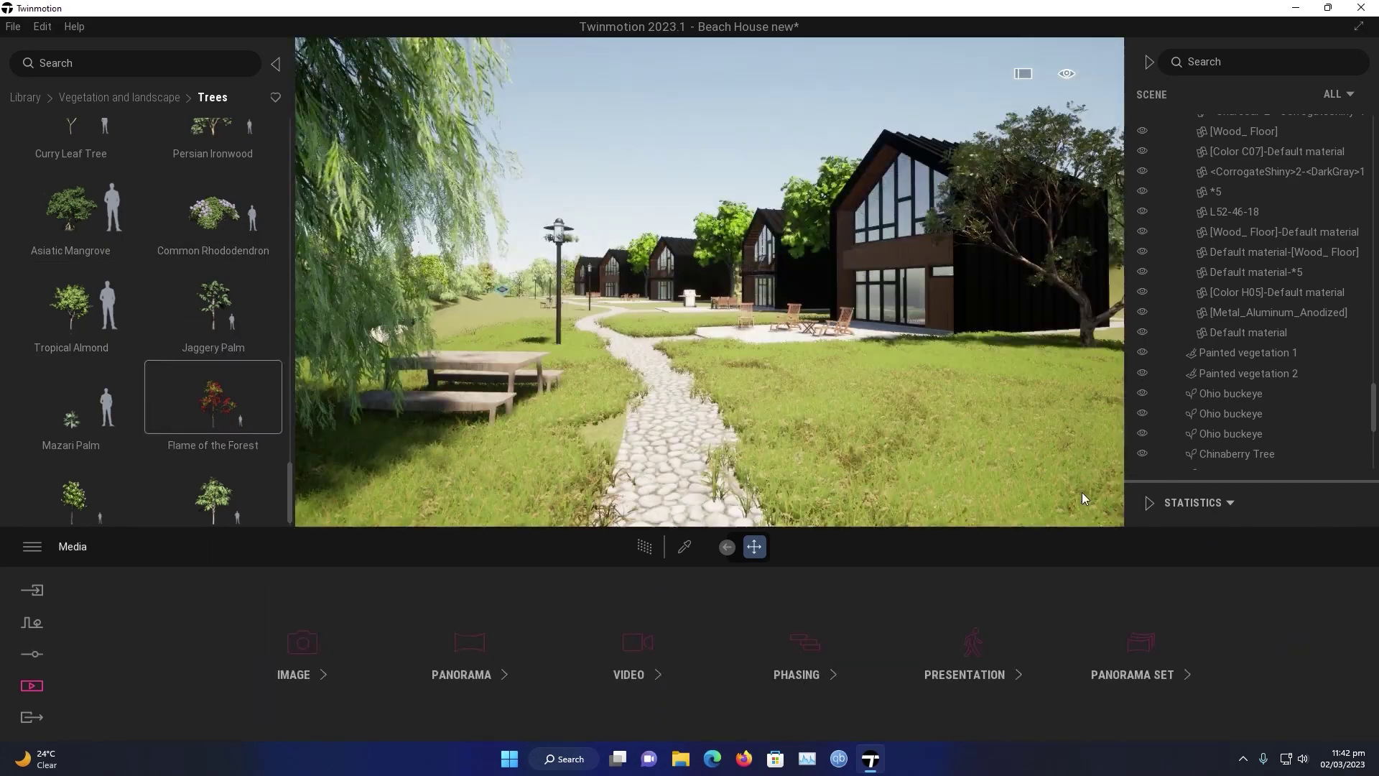
pyautogui.moveTo(230, 406); pyautogui.dragTo(801, 395)
pyautogui.moveTo(675, 497); pyautogui.dragTo(1079, 362)
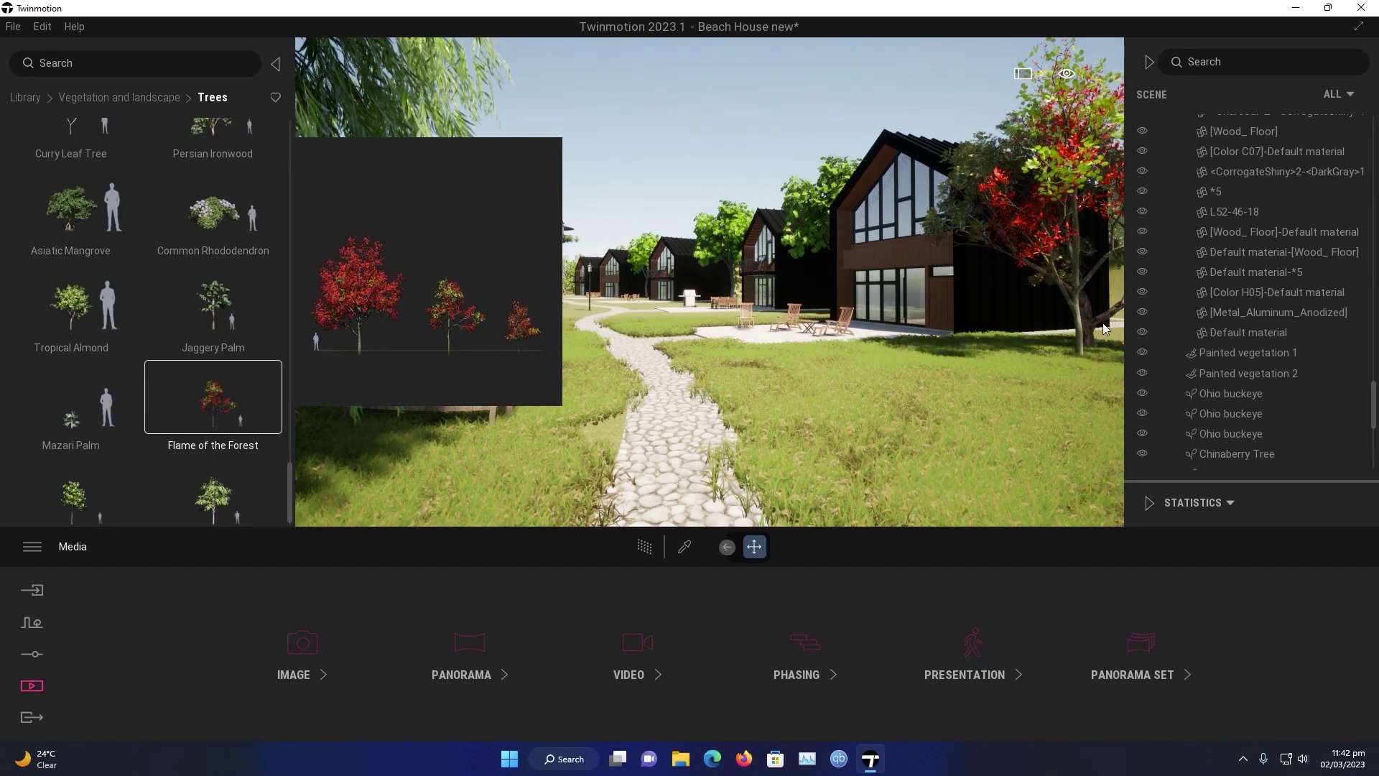
pyautogui.click(1086, 331)
pyautogui.press('Delete')
# Step: Place further Flame of the Forest trees beside the other cabins and preview the scene in Image2
pyautogui.moveTo(213, 399); pyautogui.dragTo(680, 428)
pyautogui.press('w')
pyautogui.press('e')
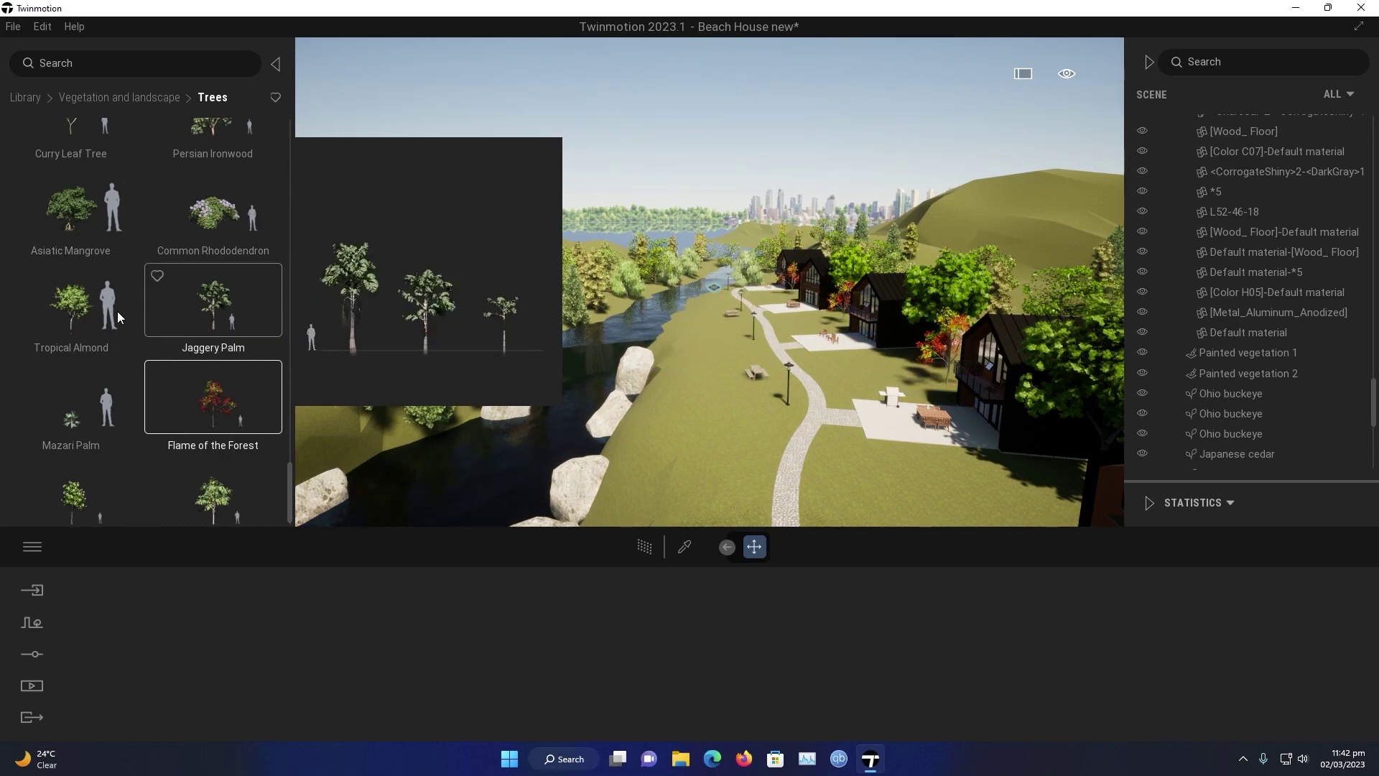
pyautogui.click(34, 687)
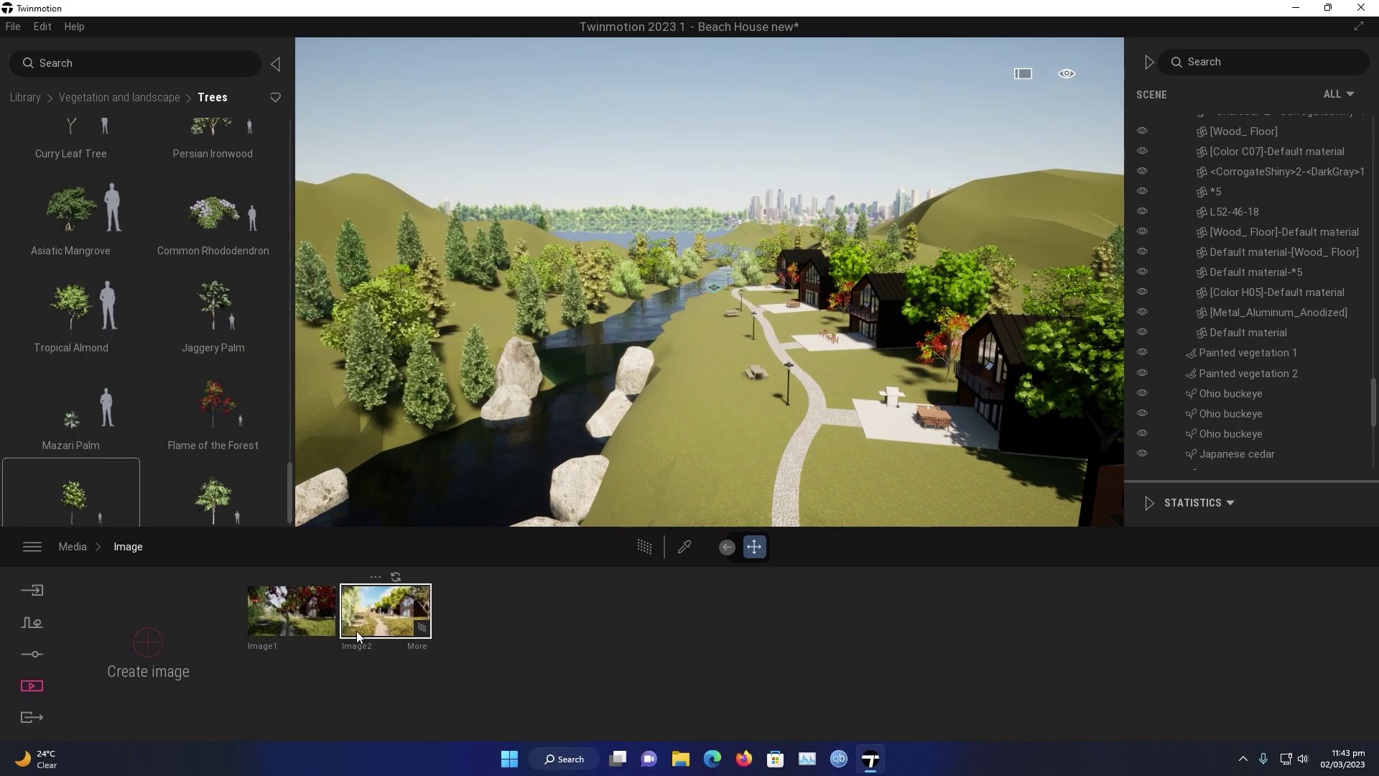
pyautogui.click(360, 637)
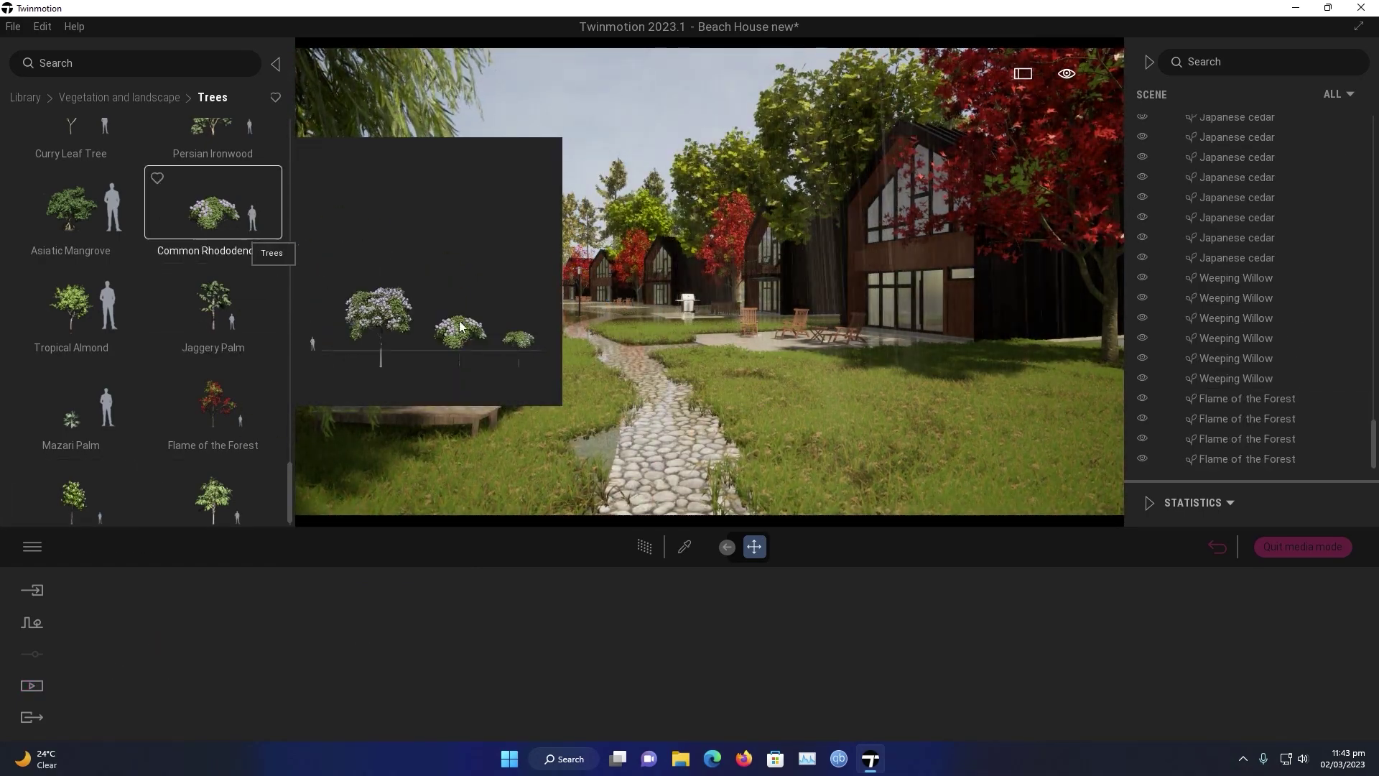
# Step: Try placing other trees, including Golden Chain, around the footpath and picnic table in Image1's view
pyautogui.moveTo(290, 502); pyautogui.dragTo(290, 521)
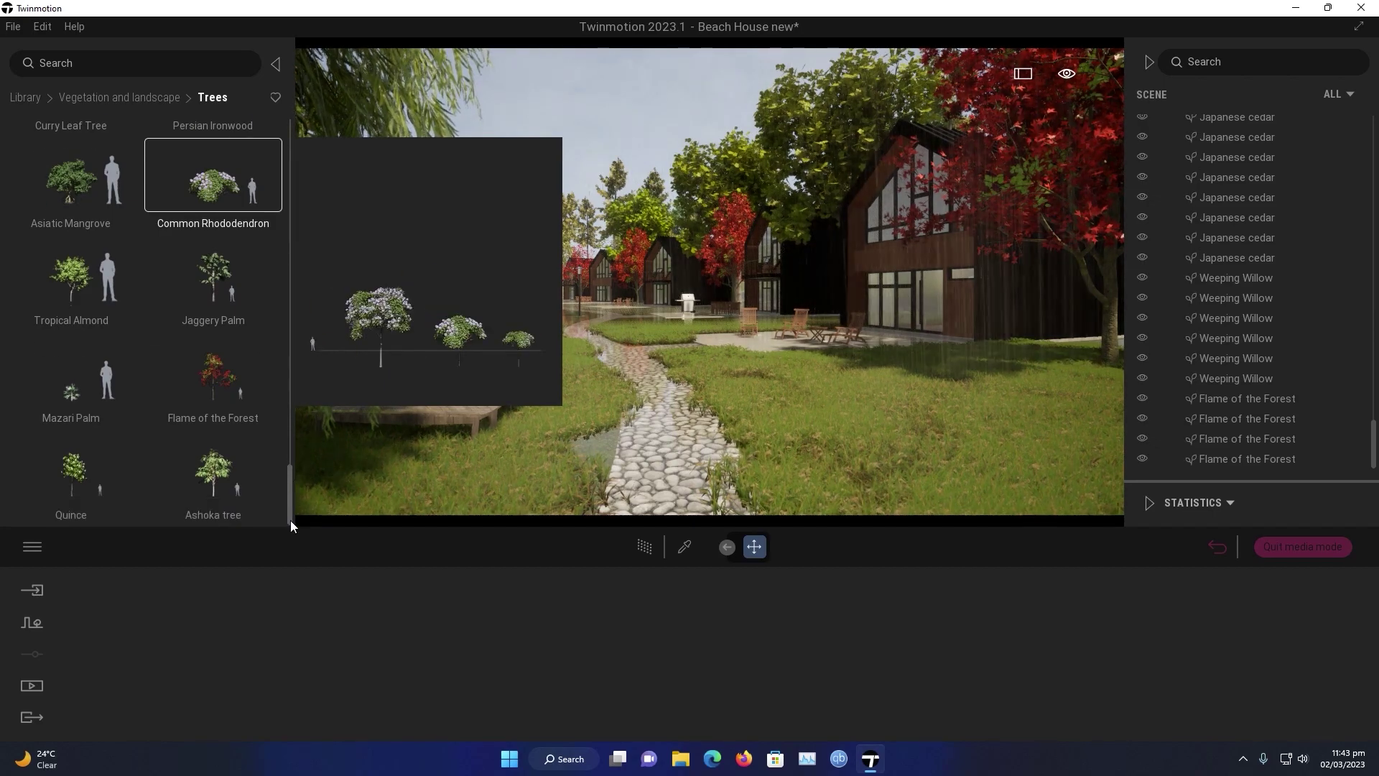
pyautogui.scroll(5, 290, 520)
pyautogui.moveTo(215, 442); pyautogui.dragTo(747, 425)
pyautogui.moveTo(70, 146); pyautogui.dragTo(584, 338)
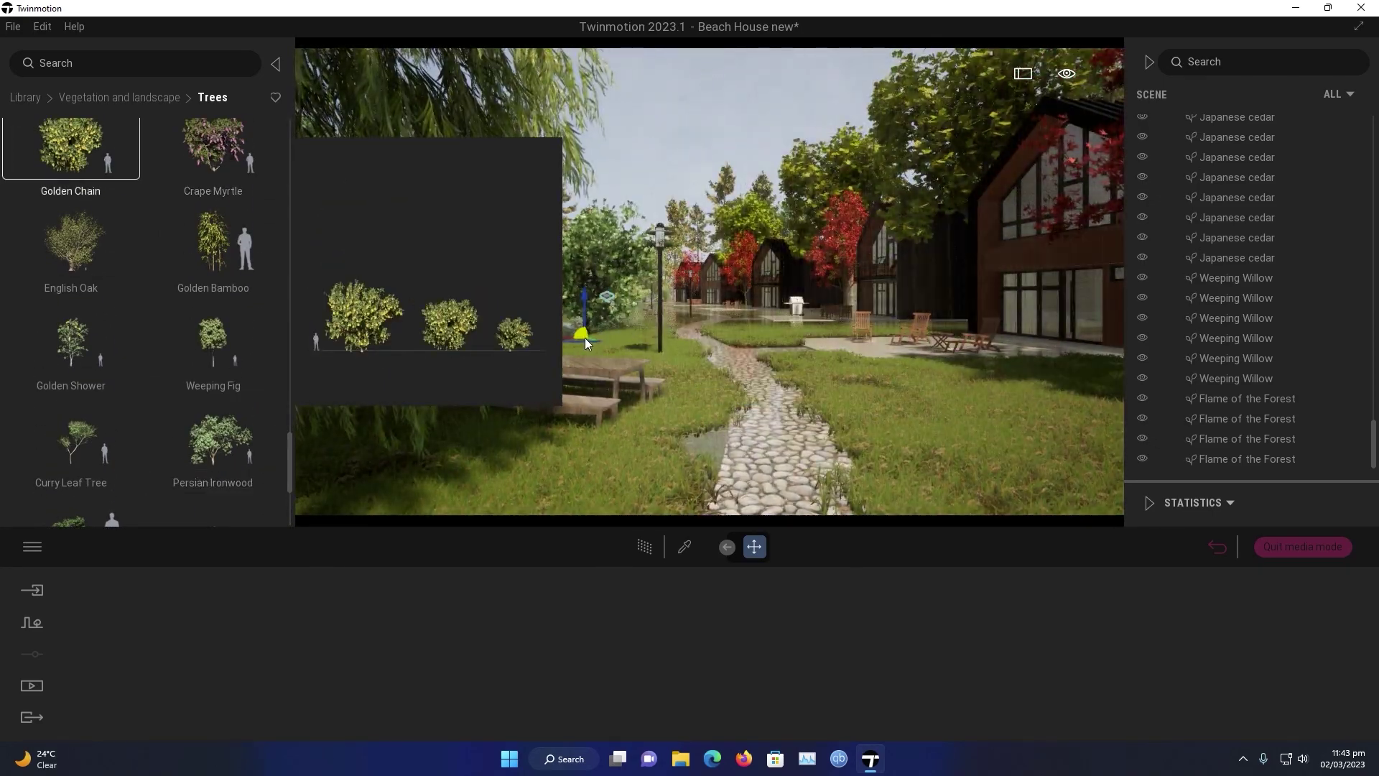
pyautogui.moveTo(290, 463); pyautogui.dragTo(289, 149)
# Step: Examine the red-leaved trees in Image2's render and leave media mode
pyautogui.click(31, 686)
pyautogui.click(391, 619)
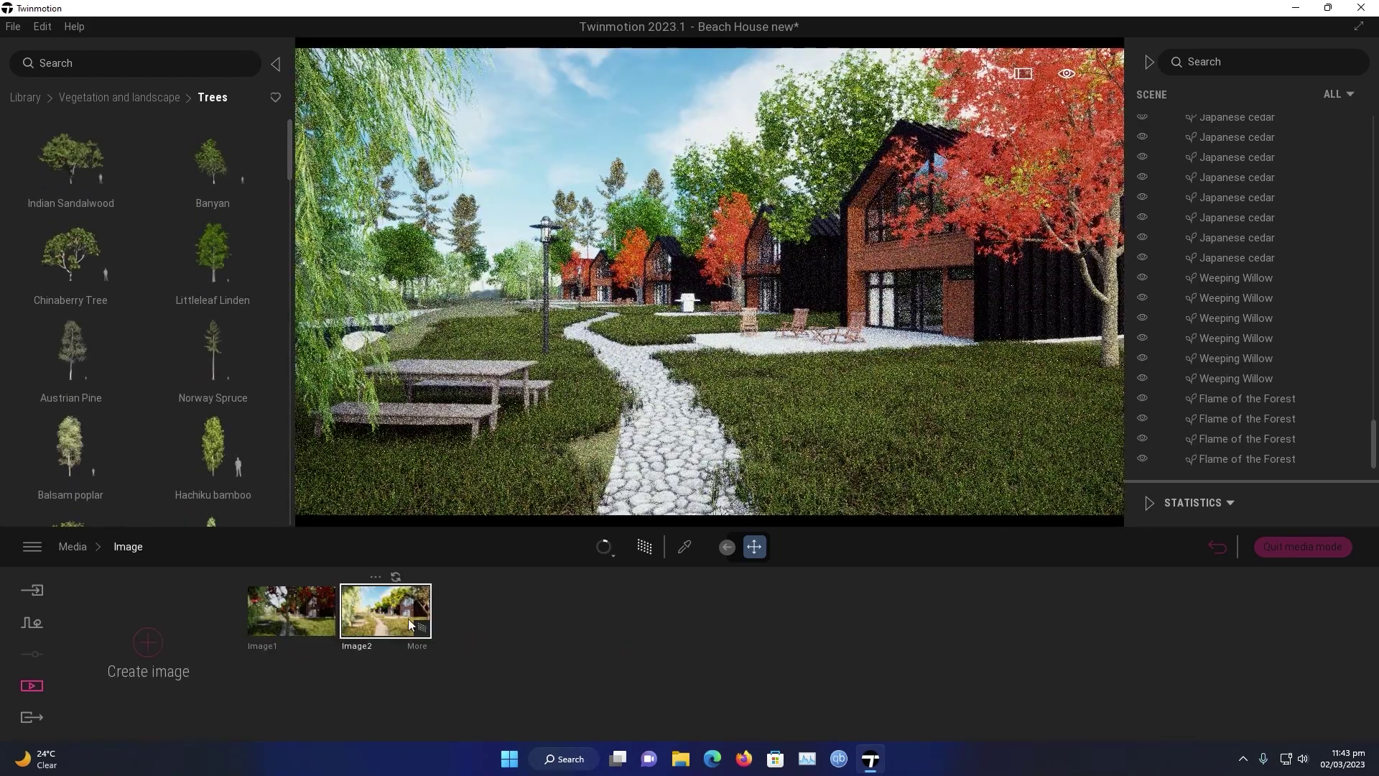
pyautogui.click(1292, 551)
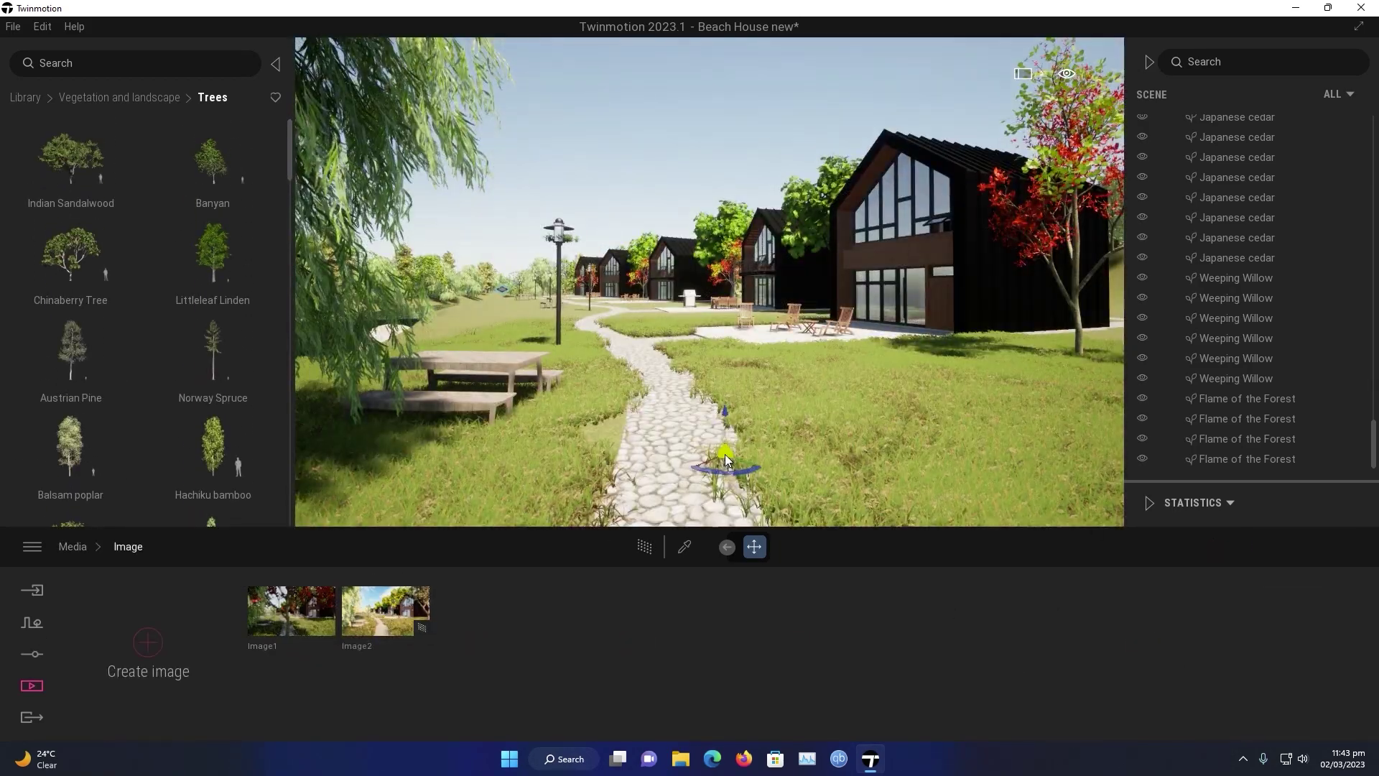
# Step: Reopen the painted long grass and set the vegetation brush diameter to 1 m
pyautogui.click(542, 474)
pyautogui.write('2')
pyautogui.press('Return')
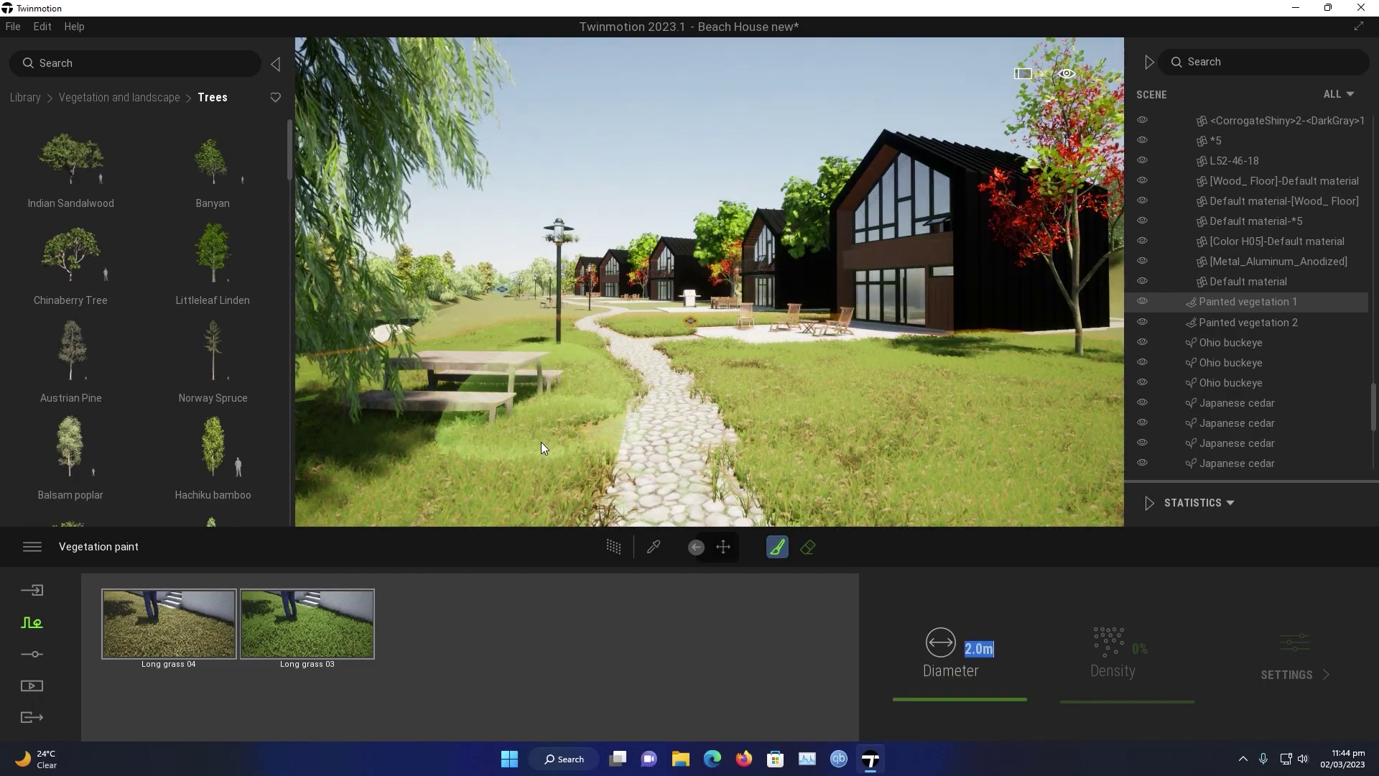
pyautogui.click(977, 655)
pyautogui.write('1')
pyautogui.press('Return')
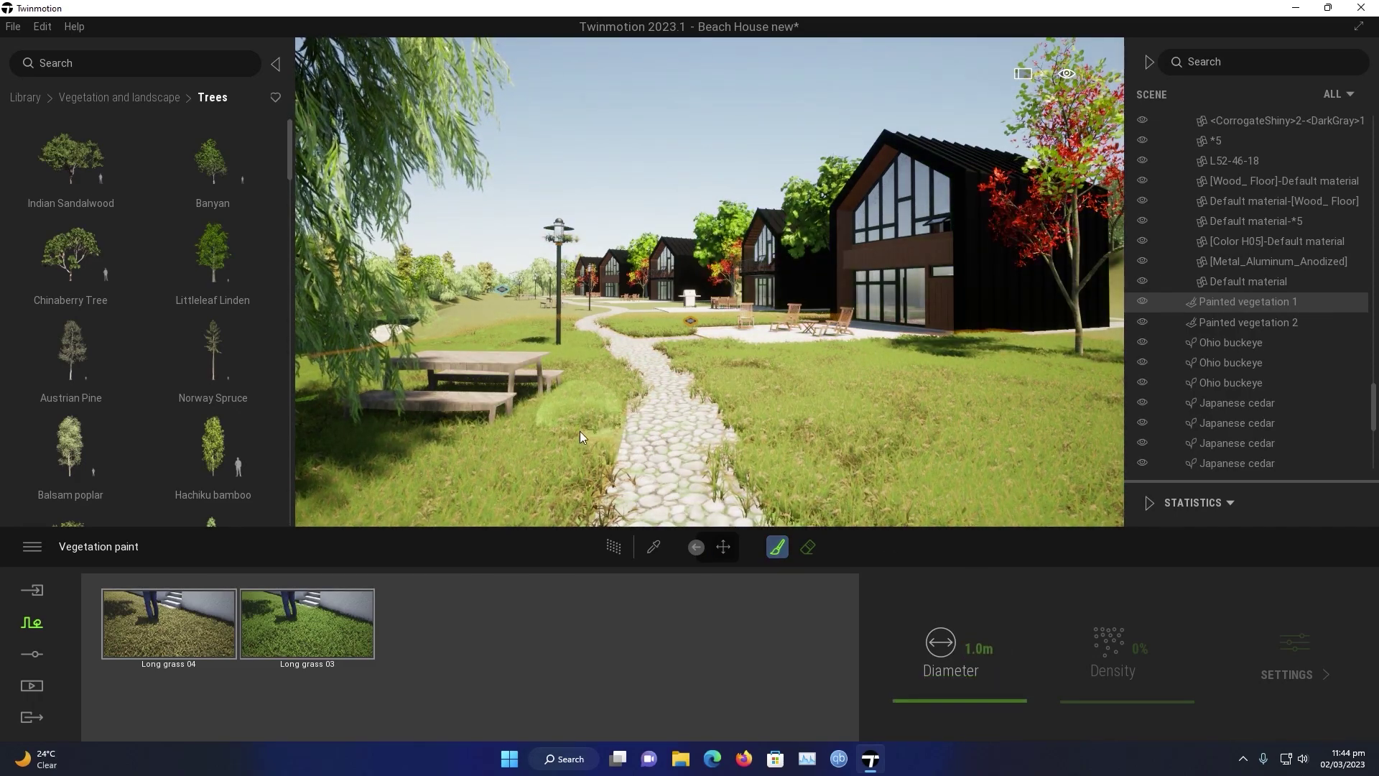
# Step: Add DeadLeaves 2 from the Misc. vegetation library to the grass paint palette and scatter it along the stone footpath
pyautogui.press('e')
pyautogui.moveTo(687, 460)
pyautogui.mouseDown(button='right')
pyautogui.moveTo(667, 514)
pyautogui.moveTo(687, 463)
pyautogui.moveTo(646, 370)
pyautogui.moveTo(689, 381)
pyautogui.mouseUp(button='right')
pyautogui.press('w')
pyautogui.press('q')
pyautogui.press('w')
pyautogui.press('s')
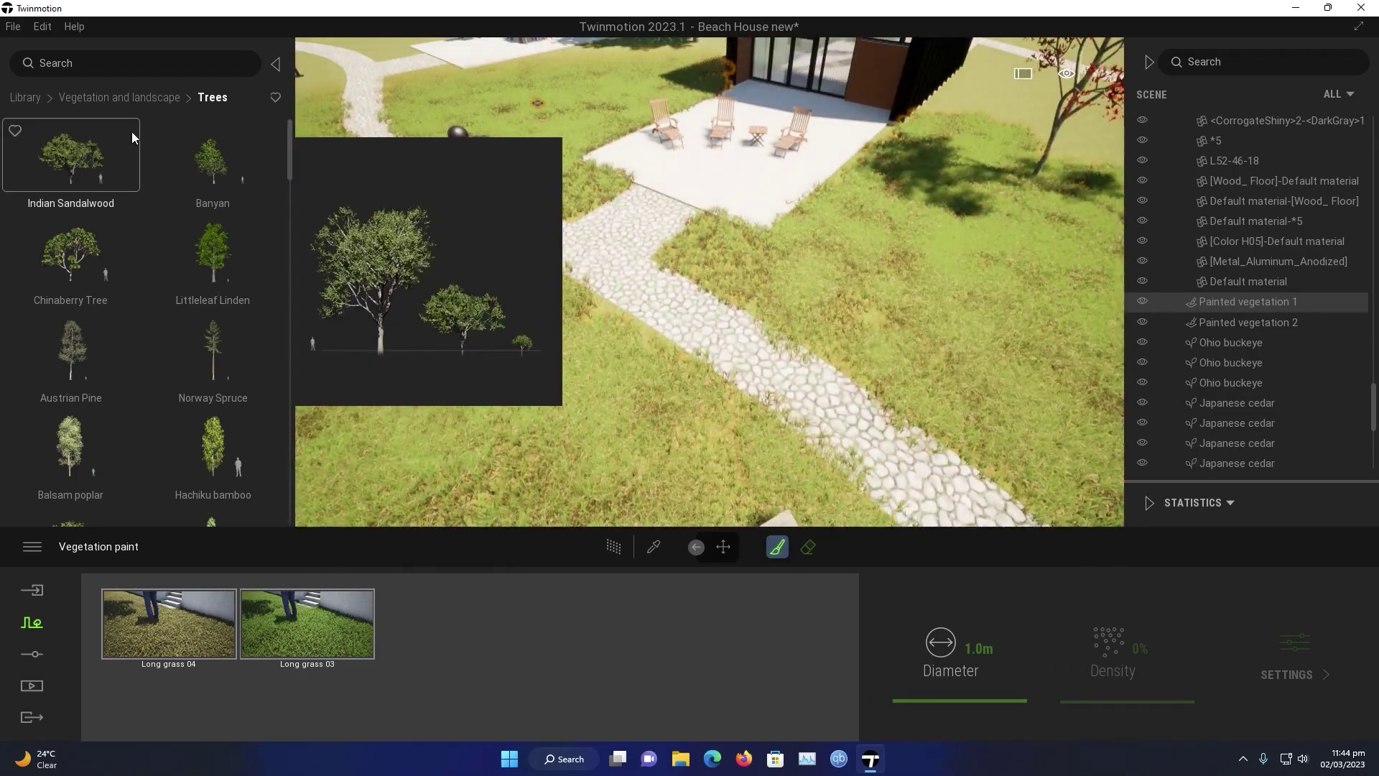
pyautogui.click(123, 97)
pyautogui.click(73, 471)
pyautogui.moveTo(288, 227); pyautogui.dragTo(278, 343)
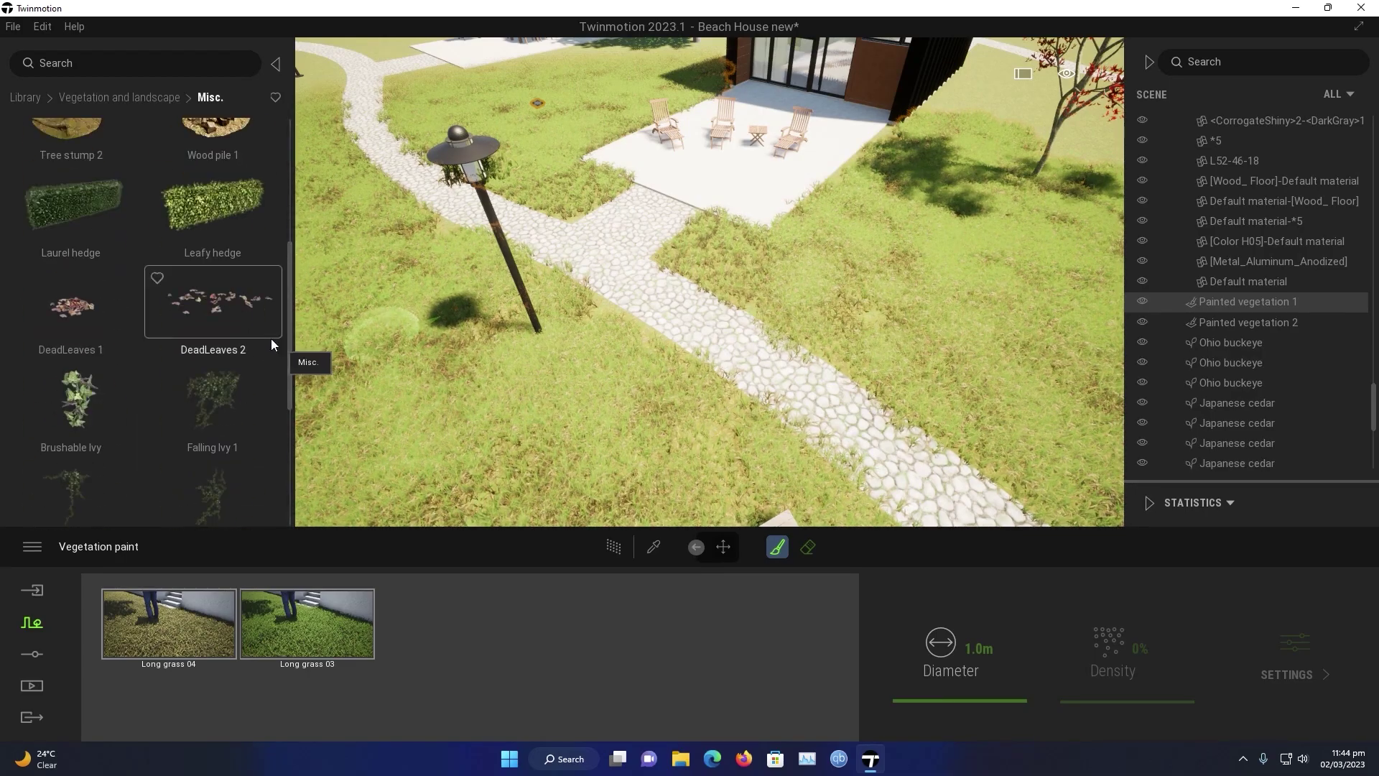
pyautogui.moveTo(213, 259); pyautogui.dragTo(450, 615)
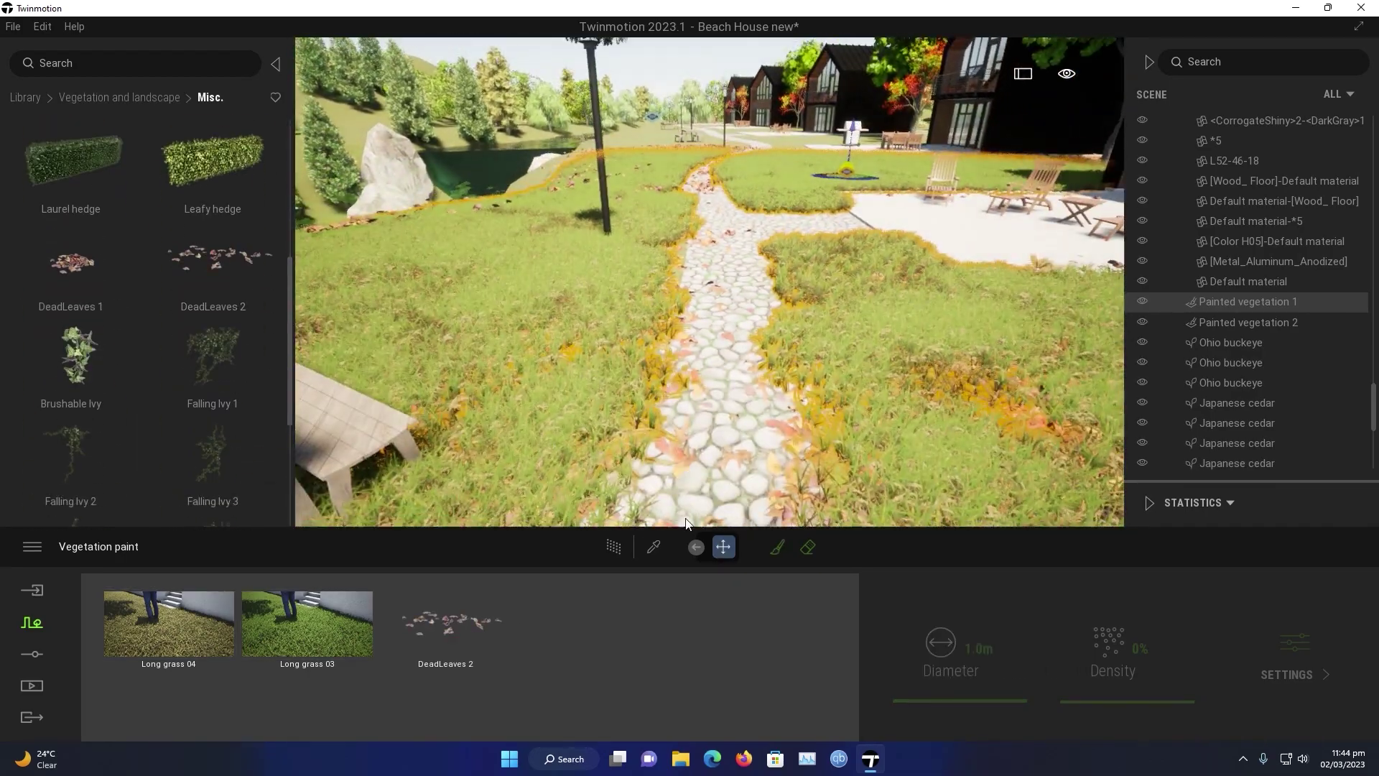
# Step: Open Image2 to examine the fallen leaves on the footpath in its render
pyautogui.click(31, 685)
pyautogui.click(294, 671)
pyautogui.click(377, 622)
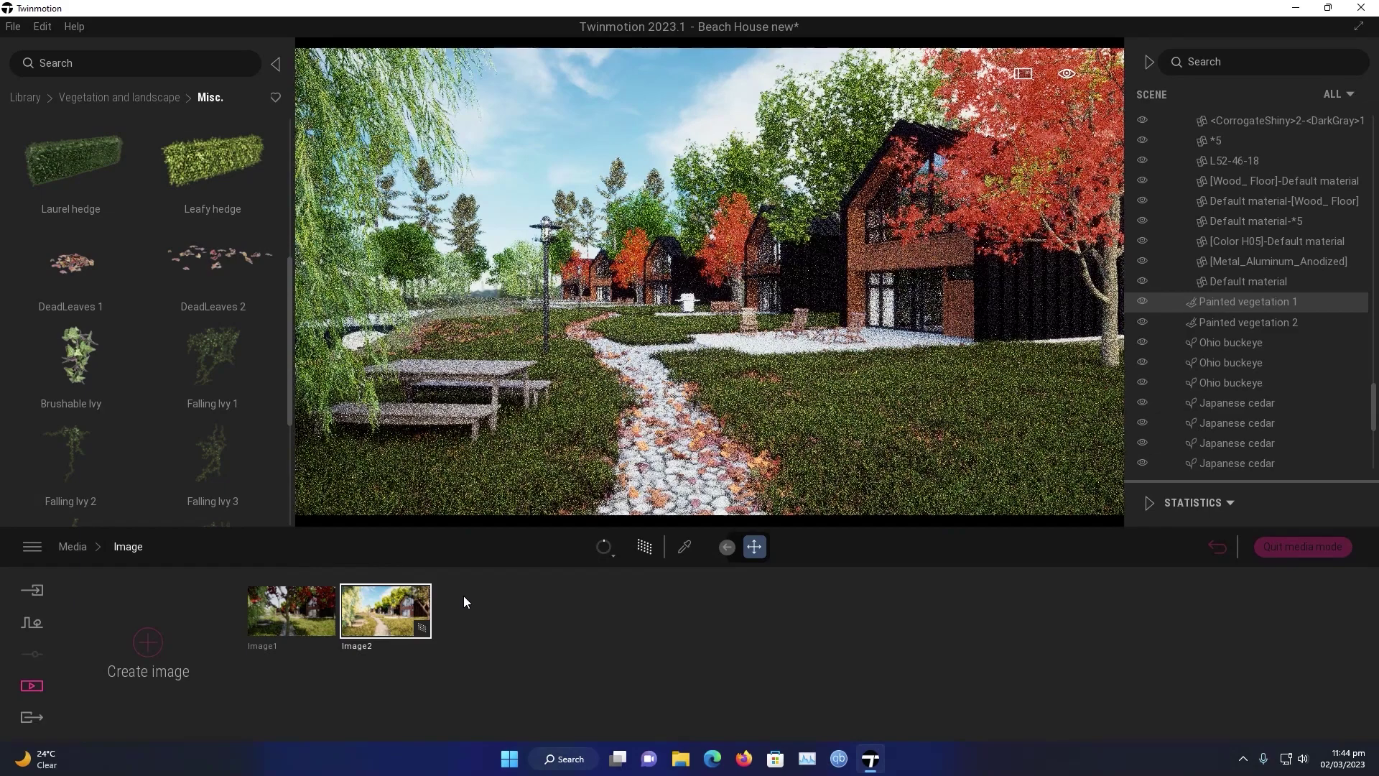
# Step: Plant additional Japanese cedars from the Trees library among the willows along both banks of the river
pyautogui.click(1325, 550)
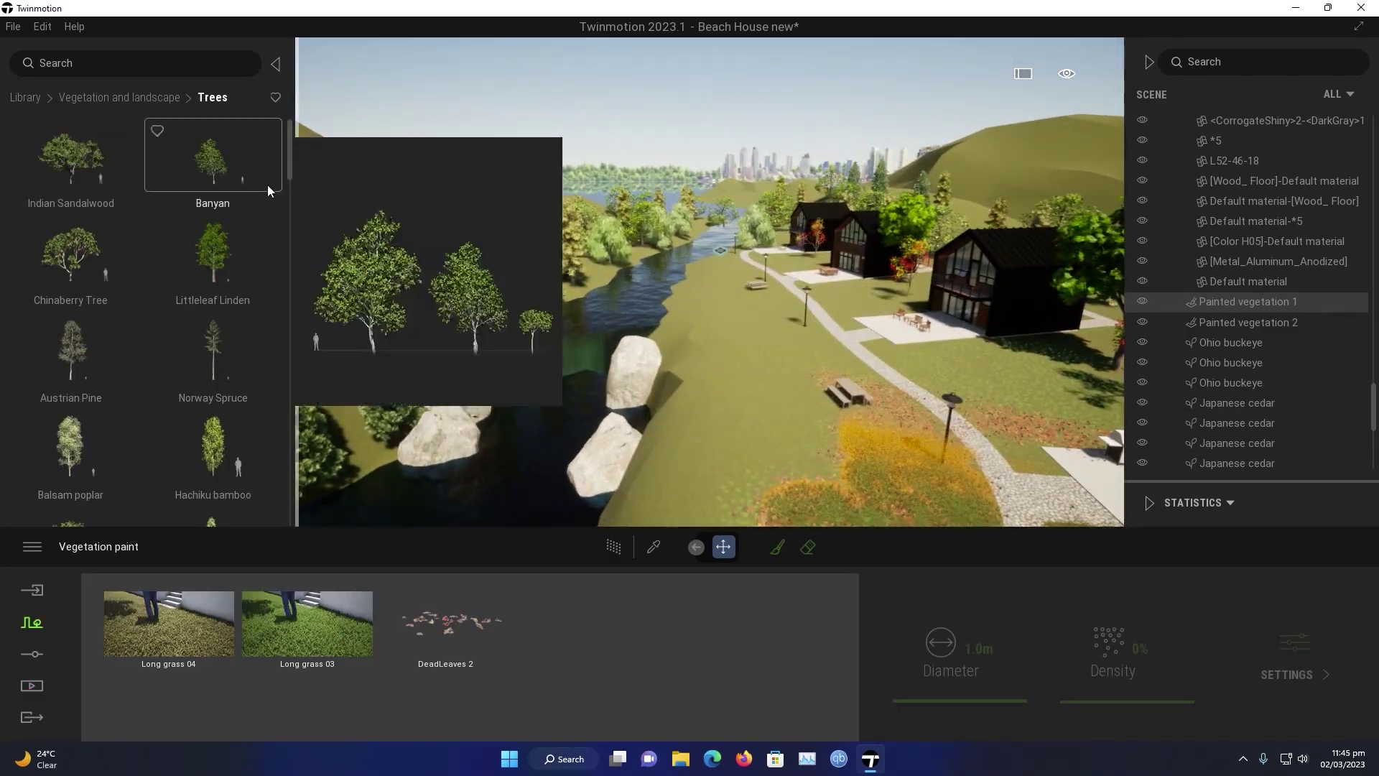
pyautogui.click(31, 685)
pyautogui.click(296, 614)
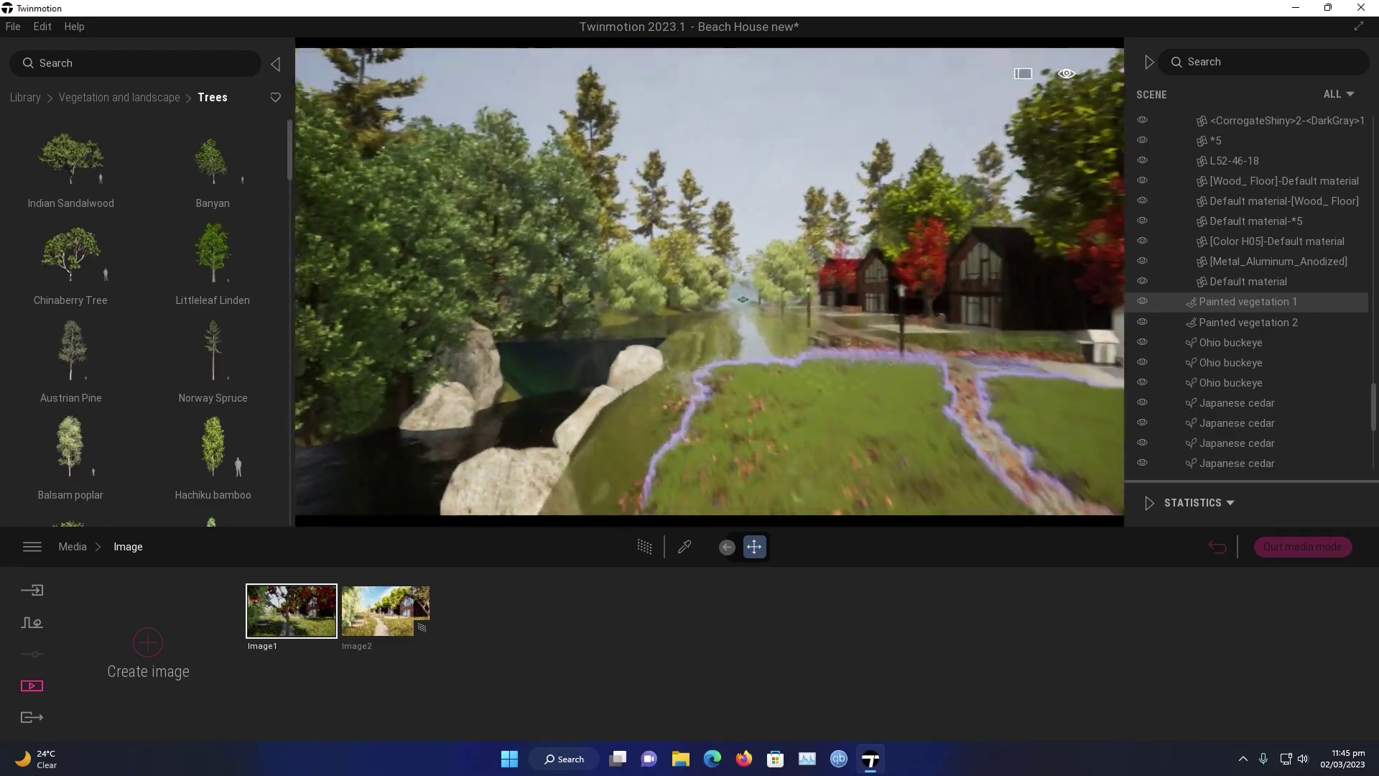
pyautogui.scroll(-3, 259, 200)
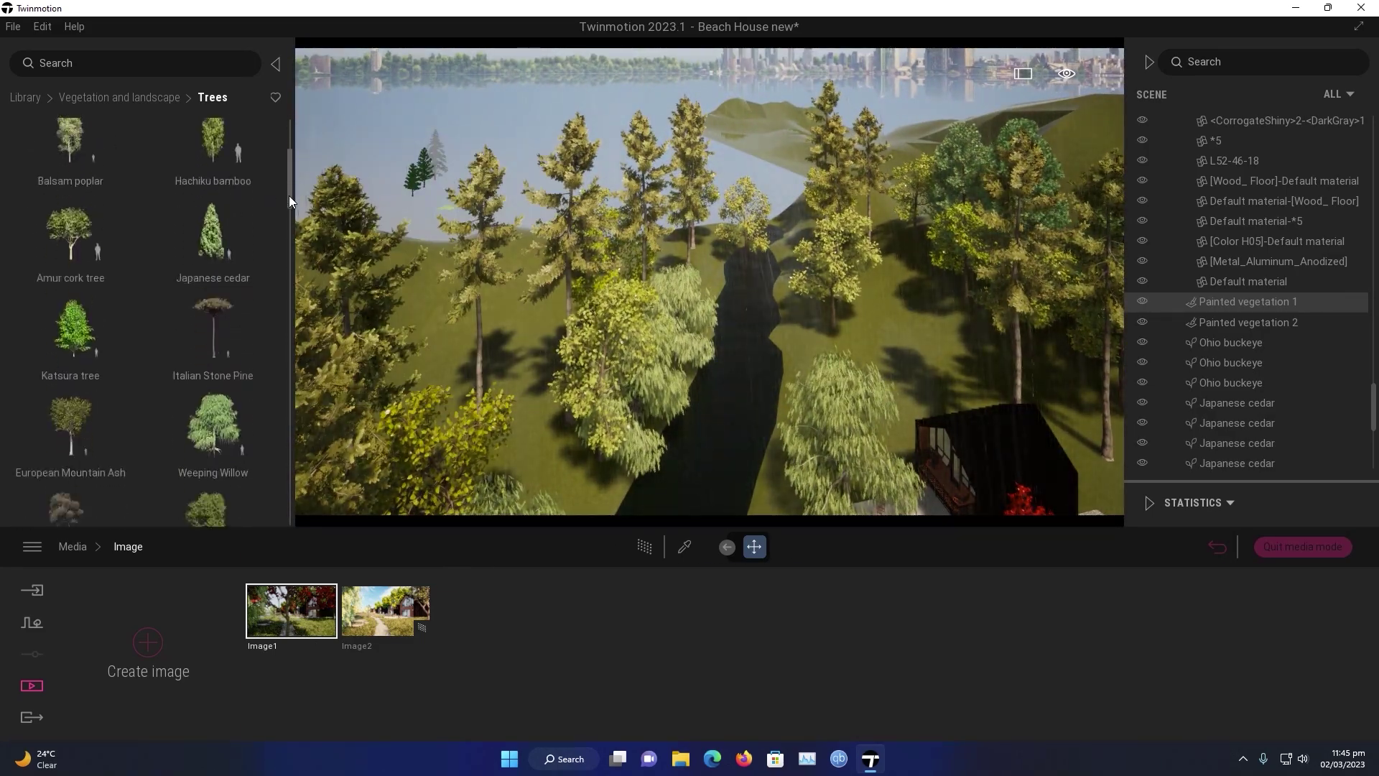
pyautogui.click(909, 433)
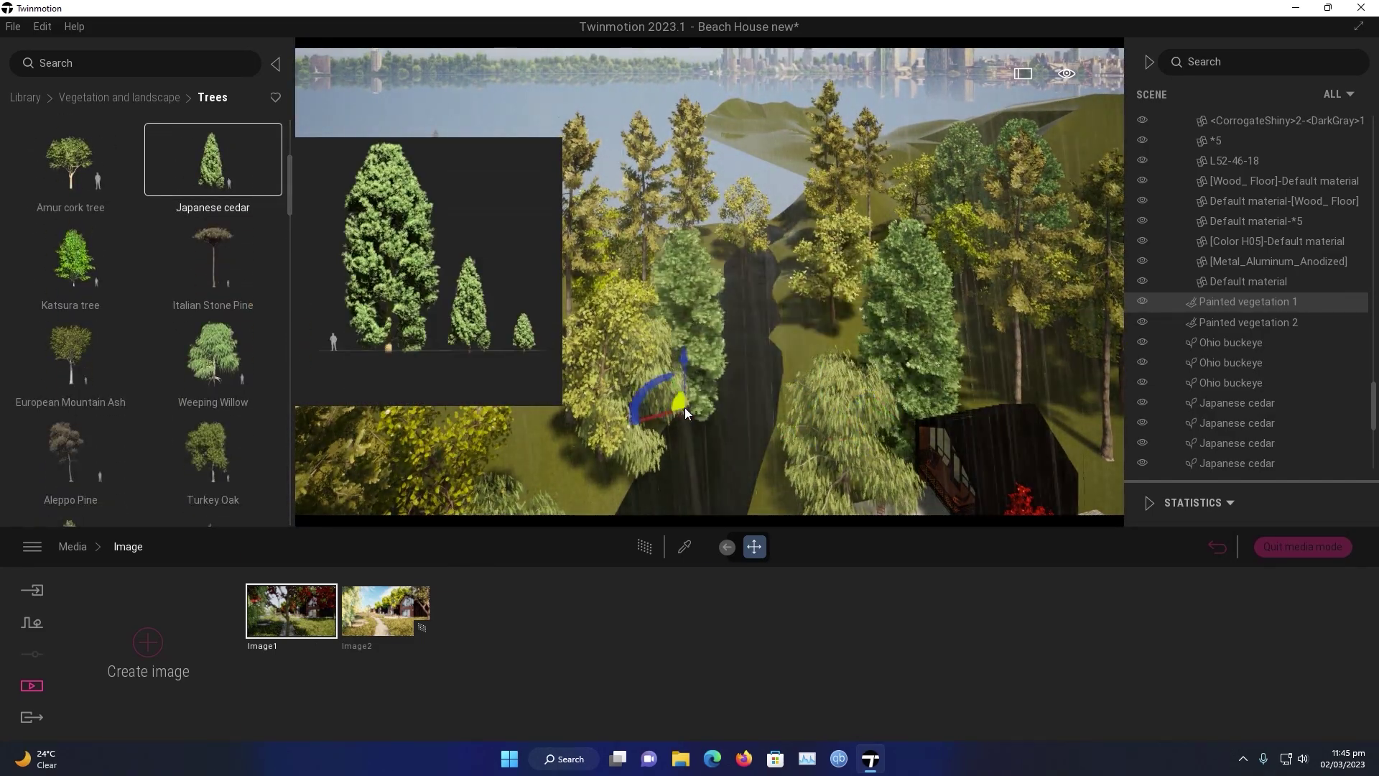
pyautogui.click(707, 285)
pyautogui.click(807, 324)
pyautogui.click(859, 352)
pyautogui.click(567, 514)
# Step: Return to Image1 and set its ambient lighting to 1.04
pyautogui.click(301, 611)
pyautogui.click(141, 99)
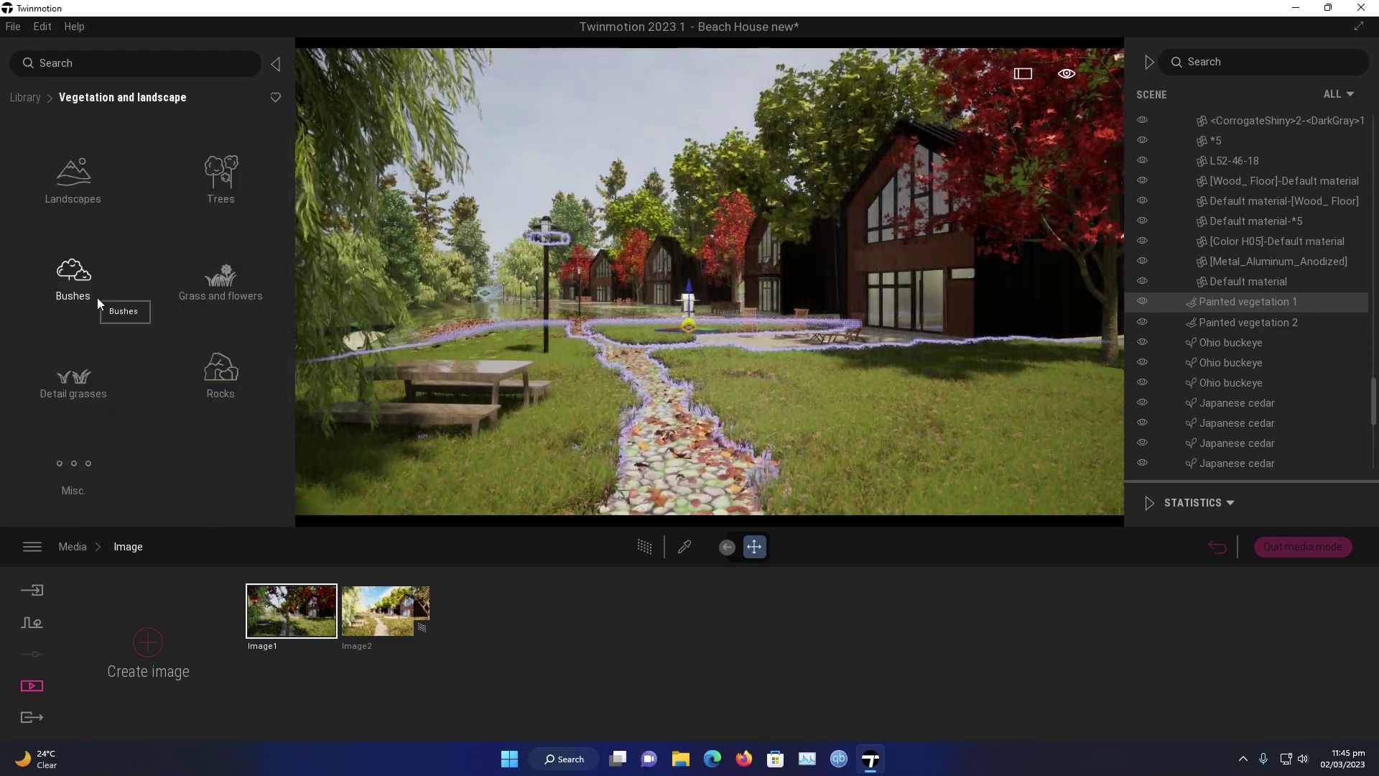
pyautogui.click(323, 645)
pyautogui.click(808, 654)
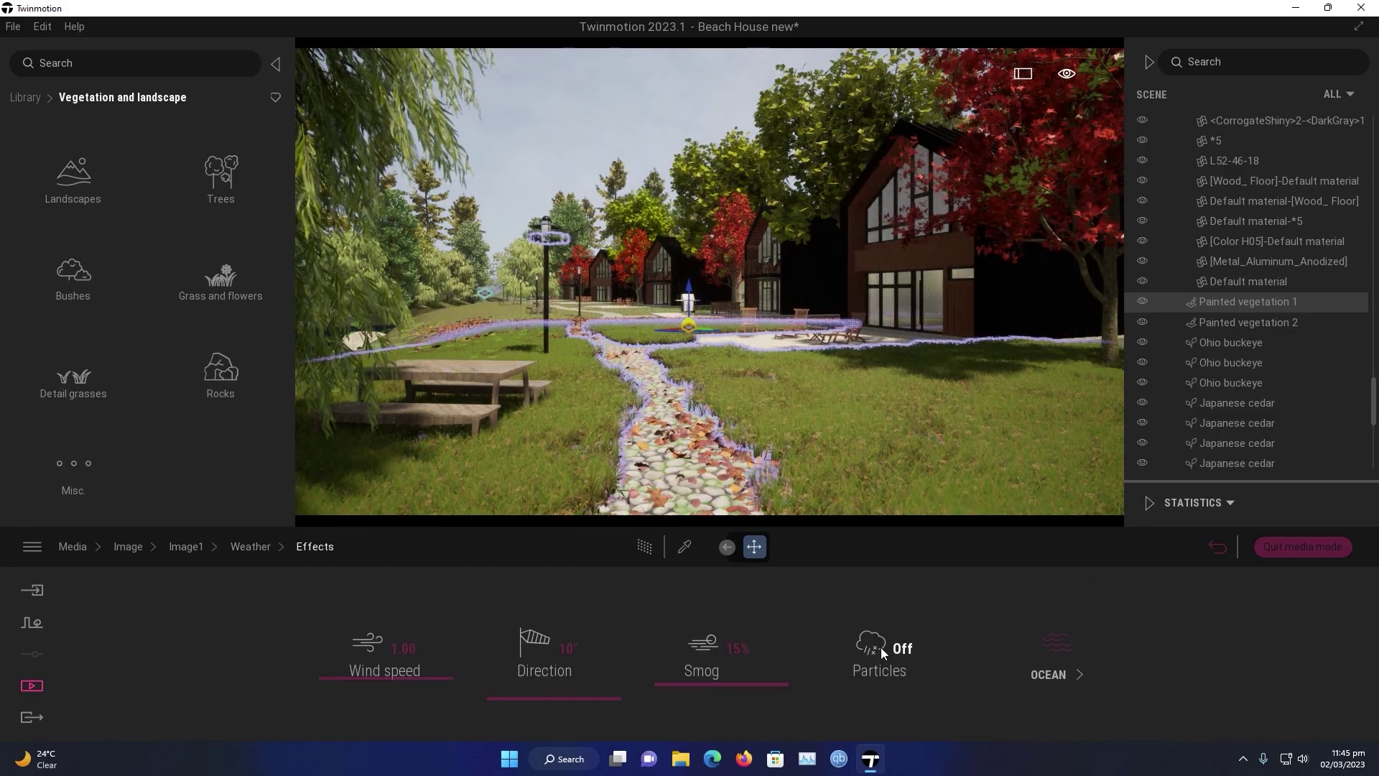
pyautogui.moveTo(1106, 660); pyautogui.dragTo(1121, 657)
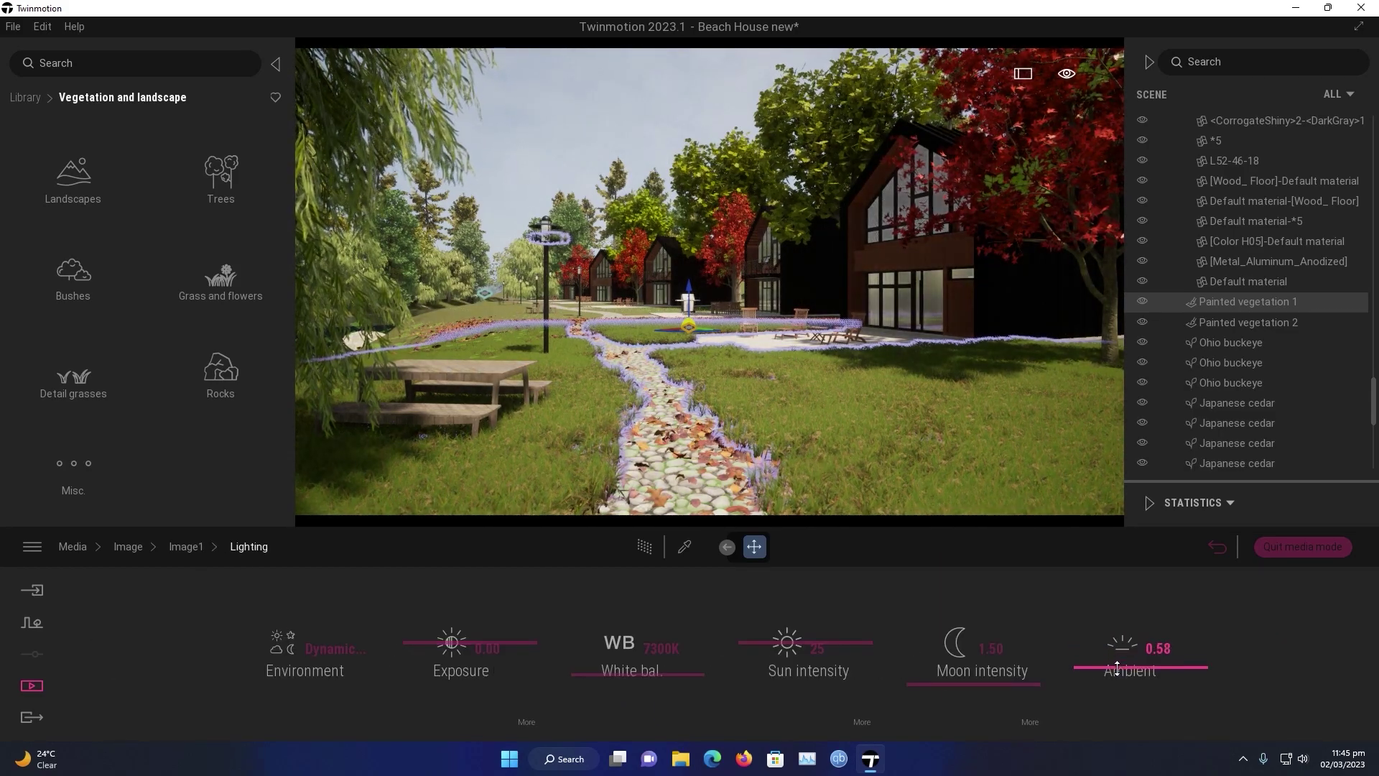
pyautogui.click(338, 649)
pyautogui.click(430, 263)
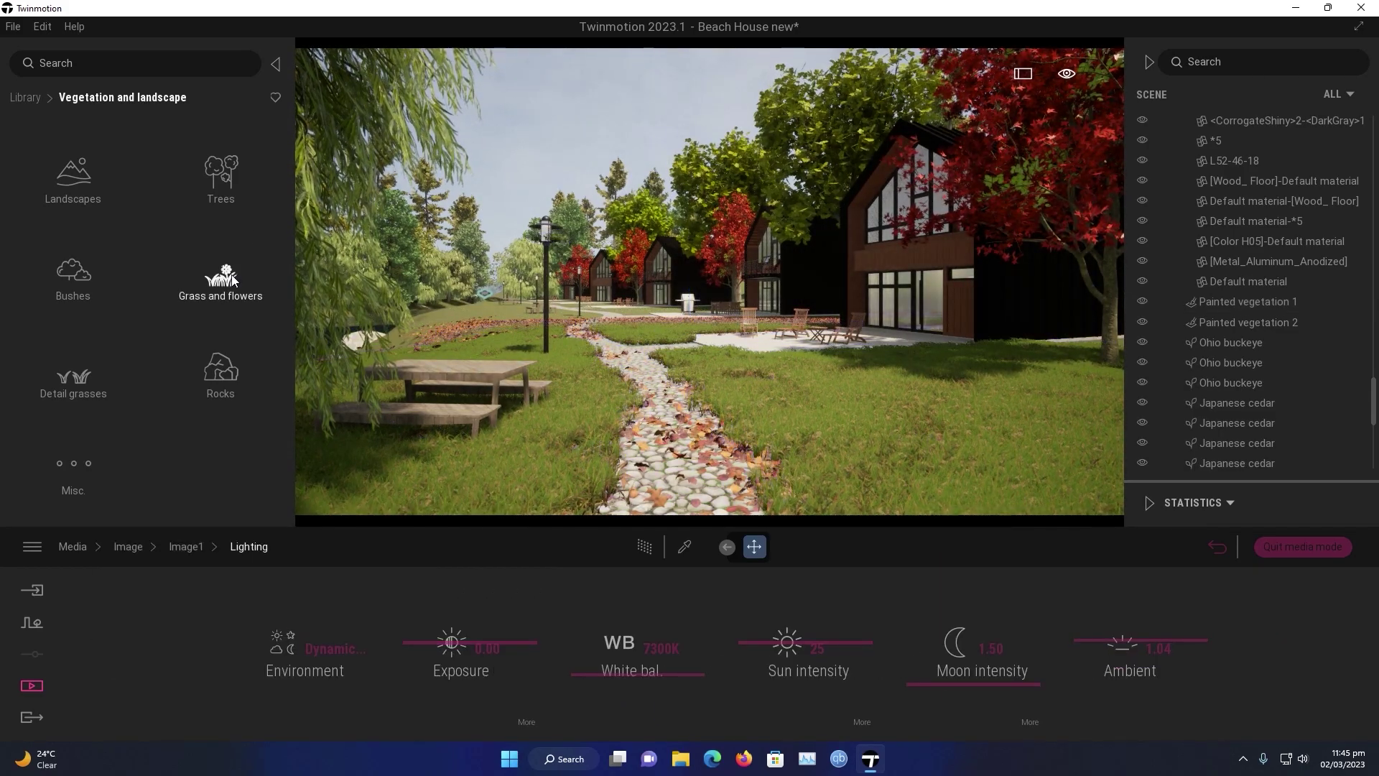
# Step: Check Image2's render, leave media mode and place copies of Rock 3 on the lawn around the picnic table and footpath
pyautogui.click(389, 619)
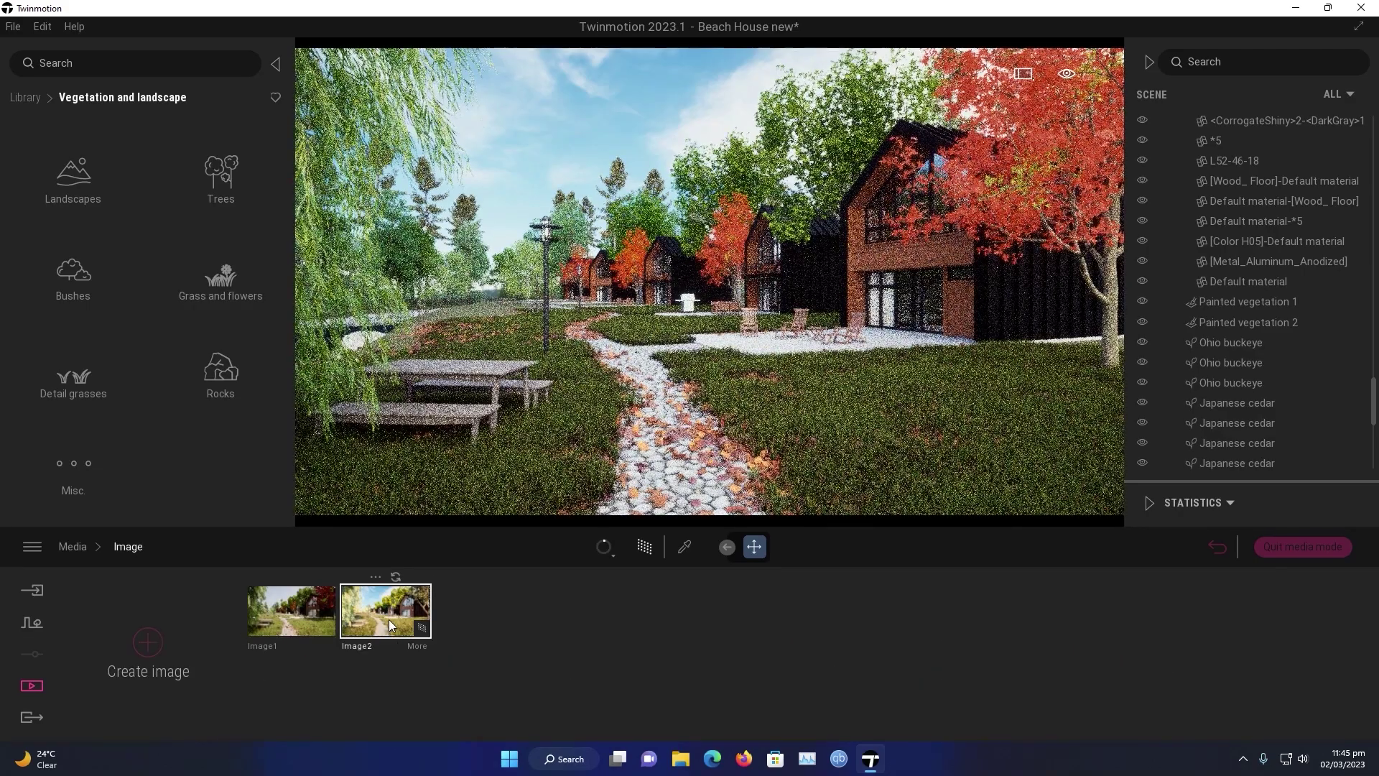
pyautogui.click(1311, 547)
pyautogui.click(208, 380)
pyautogui.moveTo(288, 230); pyautogui.dragTo(290, 439)
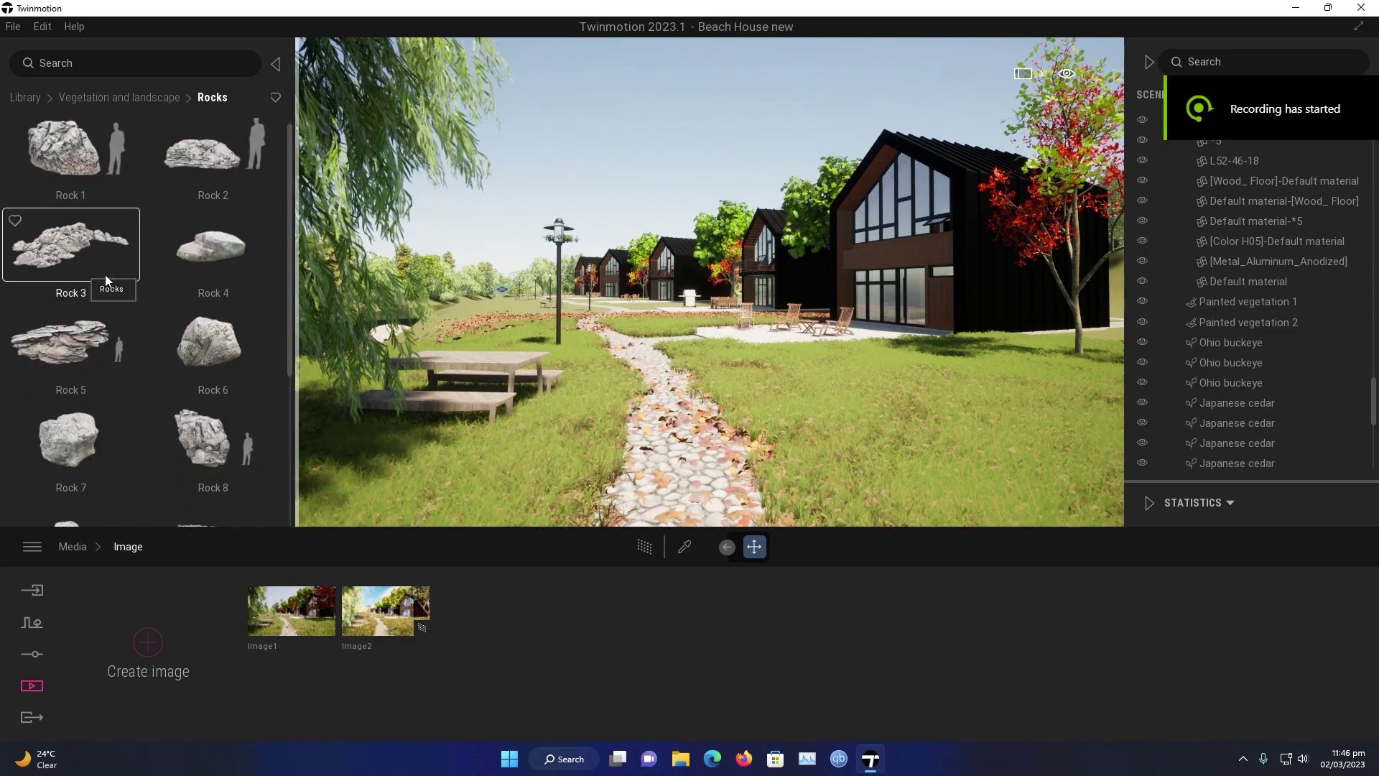
pyautogui.moveTo(104, 275); pyautogui.dragTo(399, 473)
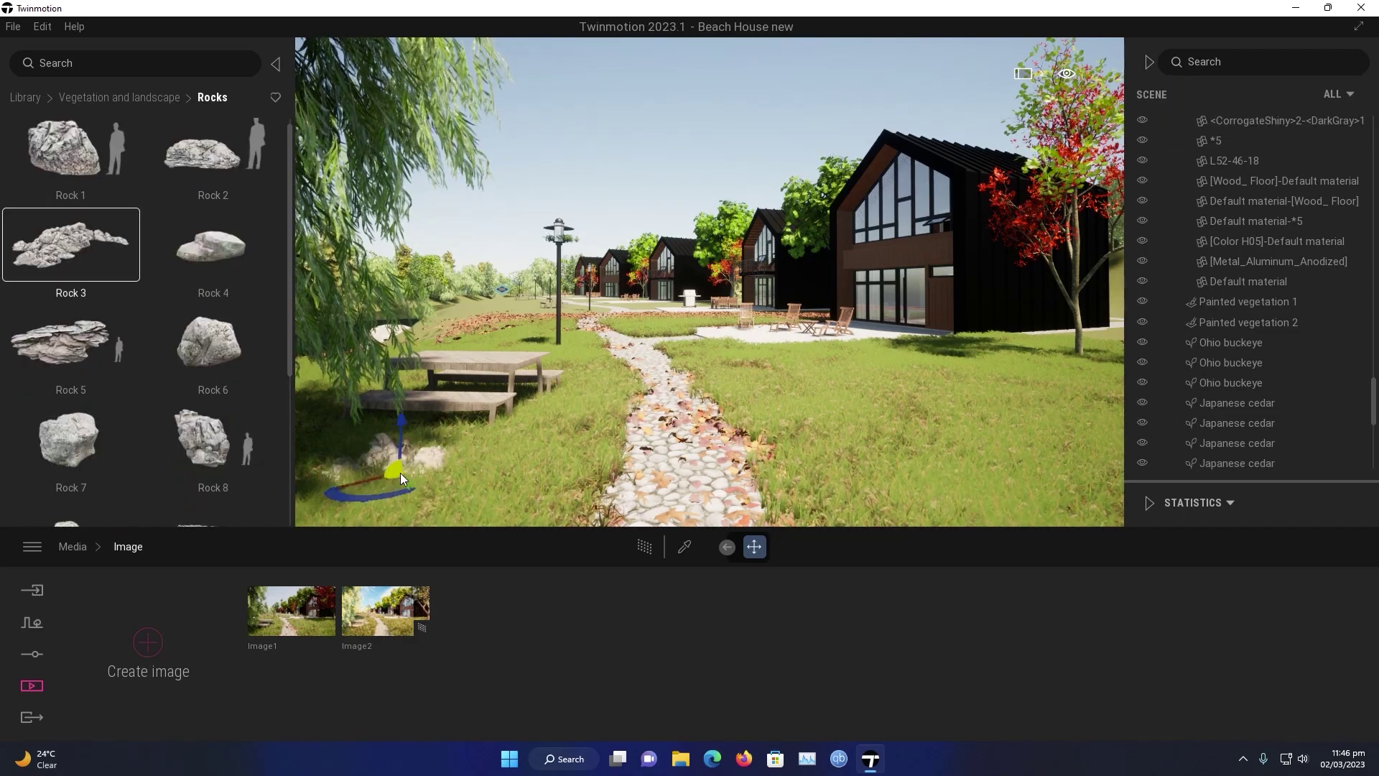
pyautogui.scroll(-4, 276, 352)
# Step: Place Fallen tree 1, Fallen tree 2 and Tree stump 2 from the Misc. vegetation library on the lawns flanking the footpath
pyautogui.click(119, 97)
pyautogui.click(72, 463)
pyautogui.moveTo(212, 252); pyautogui.dragTo(959, 386)
pyautogui.moveTo(72, 354); pyautogui.dragTo(1034, 453)
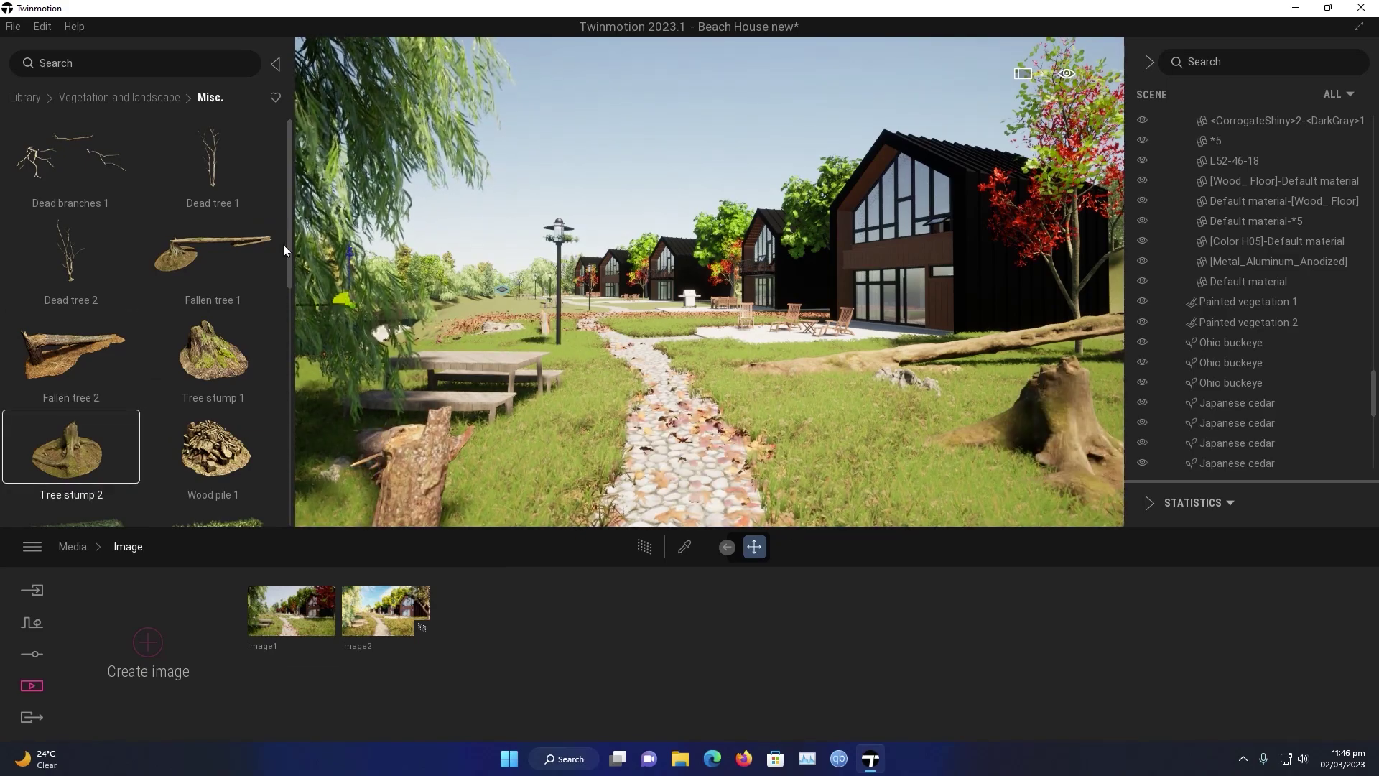
# Step: Place the posed man with a bicycle from the Posed humans library on the stone footpath
pyautogui.scroll(-5, 237, 431)
pyautogui.rightClick(215, 370)
pyautogui.rightClick(193, 461)
pyautogui.click(201, 463)
pyautogui.click(213, 188)
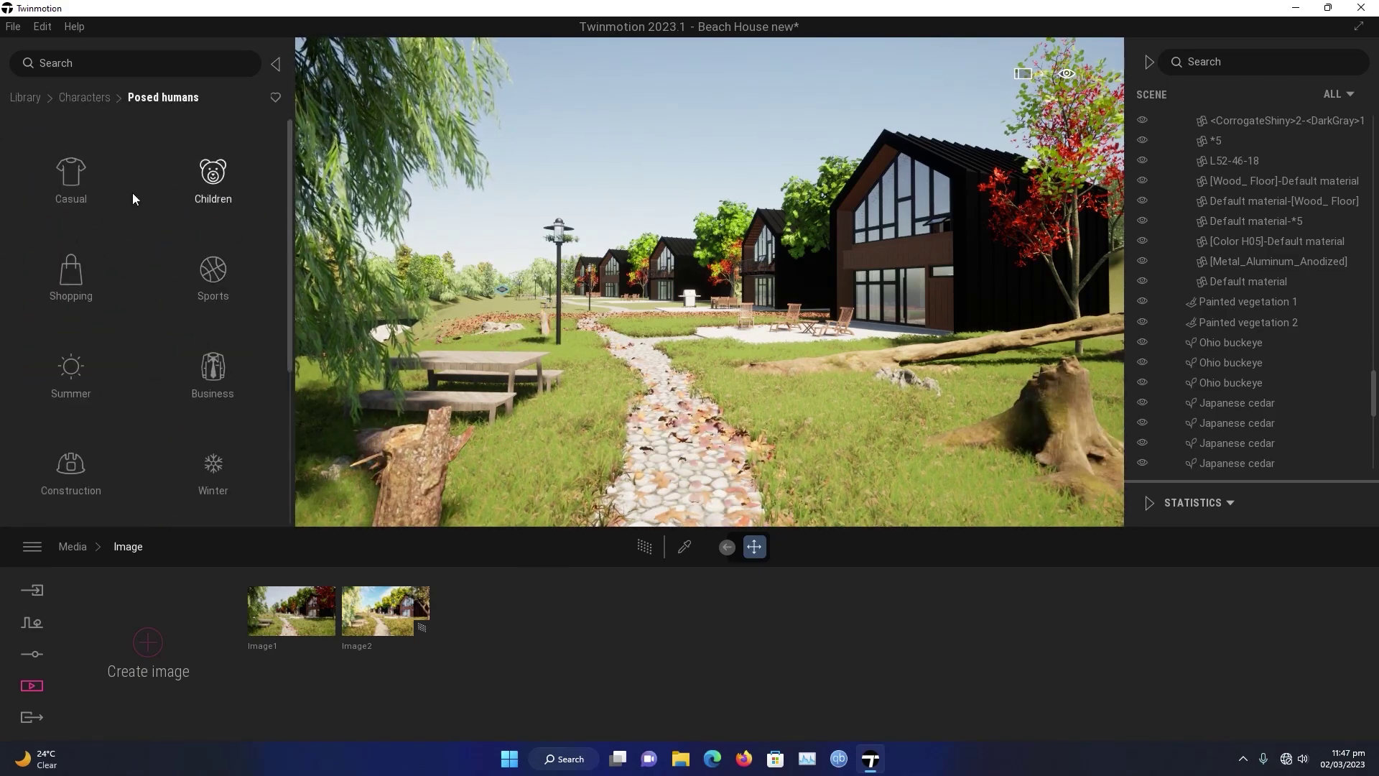
pyautogui.scroll(-3, 212, 287)
pyautogui.scroll(5, 611, 368)
pyautogui.moveTo(611, 368); pyautogui.dragTo(719, 445, button='right')
pyautogui.click(212, 483)
pyautogui.moveTo(71, 155); pyautogui.dragTo(370, 234)
# Step: Add the jogging man in white and the figure drinking from a bottle from the Sports posed humans along the footpath
pyautogui.rightClick(228, 256)
pyautogui.click(244, 252)
pyautogui.moveTo(71, 154); pyautogui.dragTo(774, 216)
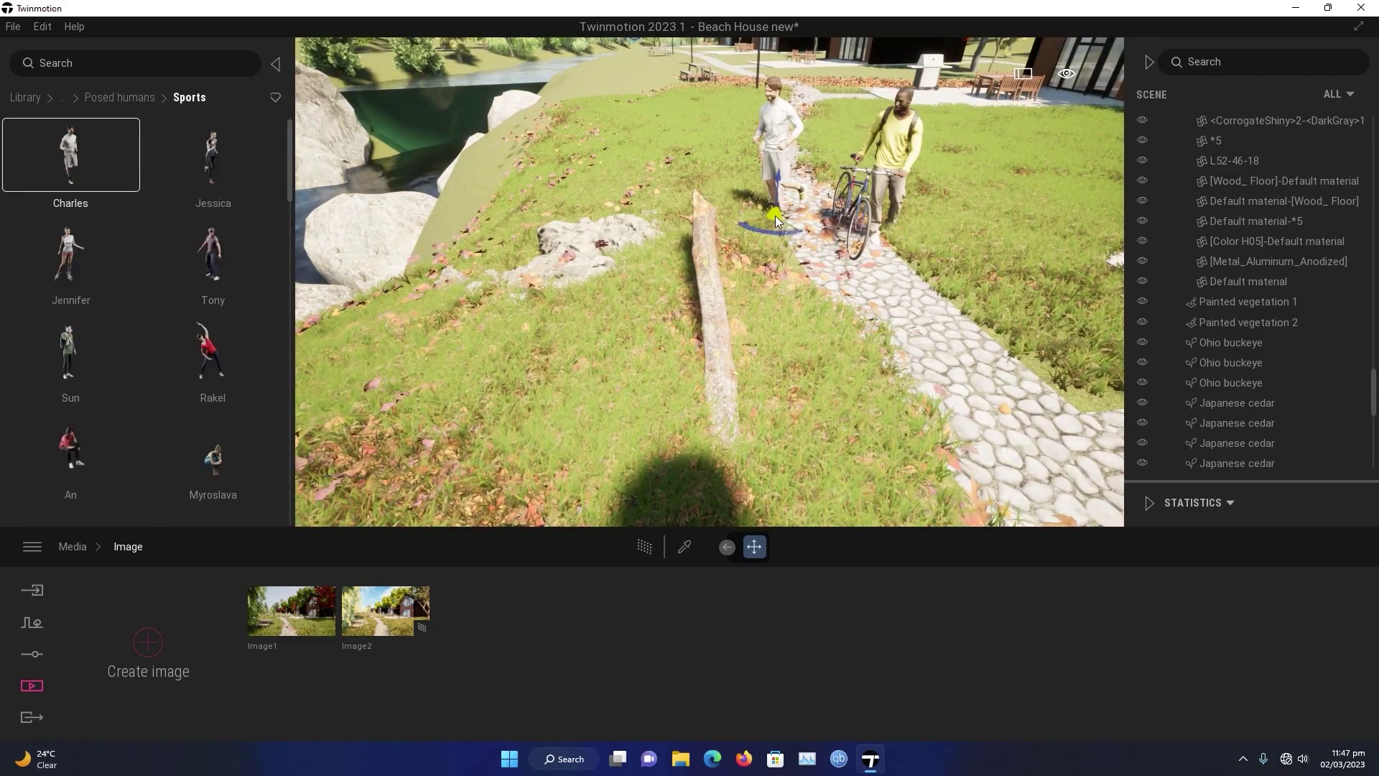
pyautogui.moveTo(86, 365); pyautogui.dragTo(803, 378)
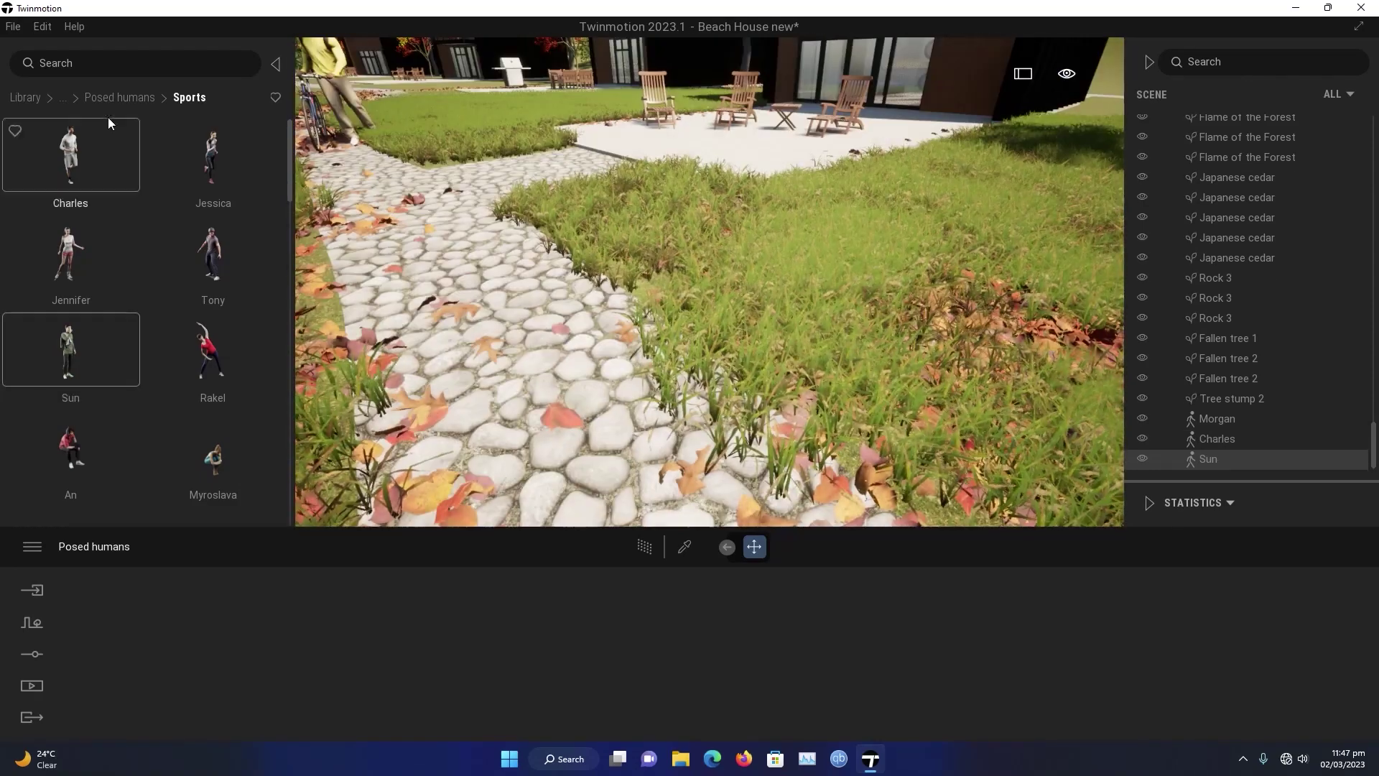
# Step: Place a seated girl, a standing boy and a seated senior man in a red shirt around the terrace's deck chairs
pyautogui.rightClick(89, 435)
pyautogui.click(213, 176)
pyautogui.moveTo(209, 180); pyautogui.dragTo(727, 468)
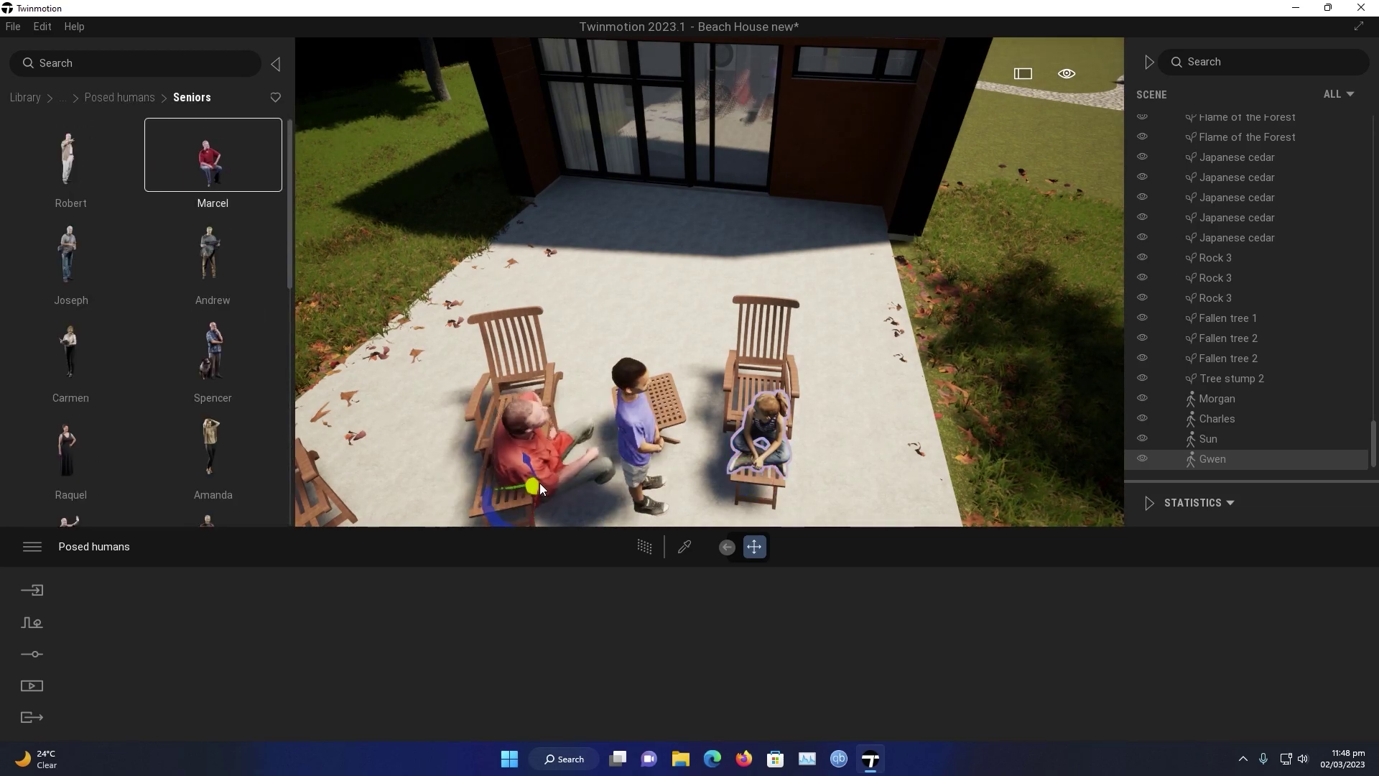
# Step: Move and rotate the seated senior in the red shirt to fit his deck chair
pyautogui.click(528, 441)
pyautogui.press('q')
pyautogui.scroll(3, 647, 346)
pyautogui.press('r')
pyautogui.moveTo(534, 343); pyautogui.dragTo(520, 333)
pyautogui.scroll(2, 520, 333)
pyautogui.scroll(3, 632, 329)
pyautogui.scroll(-5, 631, 329)
pyautogui.press('r')
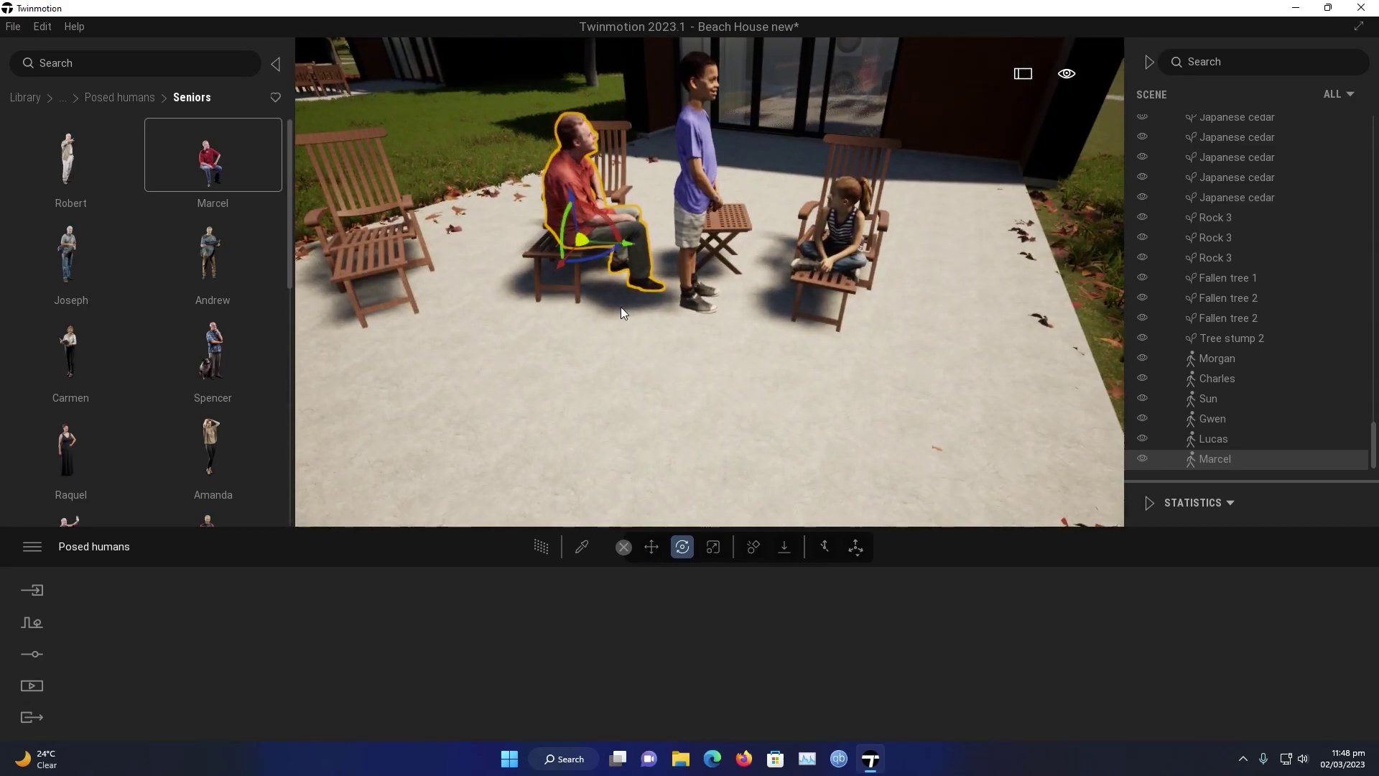
pyautogui.moveTo(703, 301); pyautogui.dragTo(553, 395)
# Step: Place the seated senior in the khaki jacket on the empty deck chair and adjust his position
pyautogui.moveTo(553, 395); pyautogui.dragTo(215, 244, button='right')
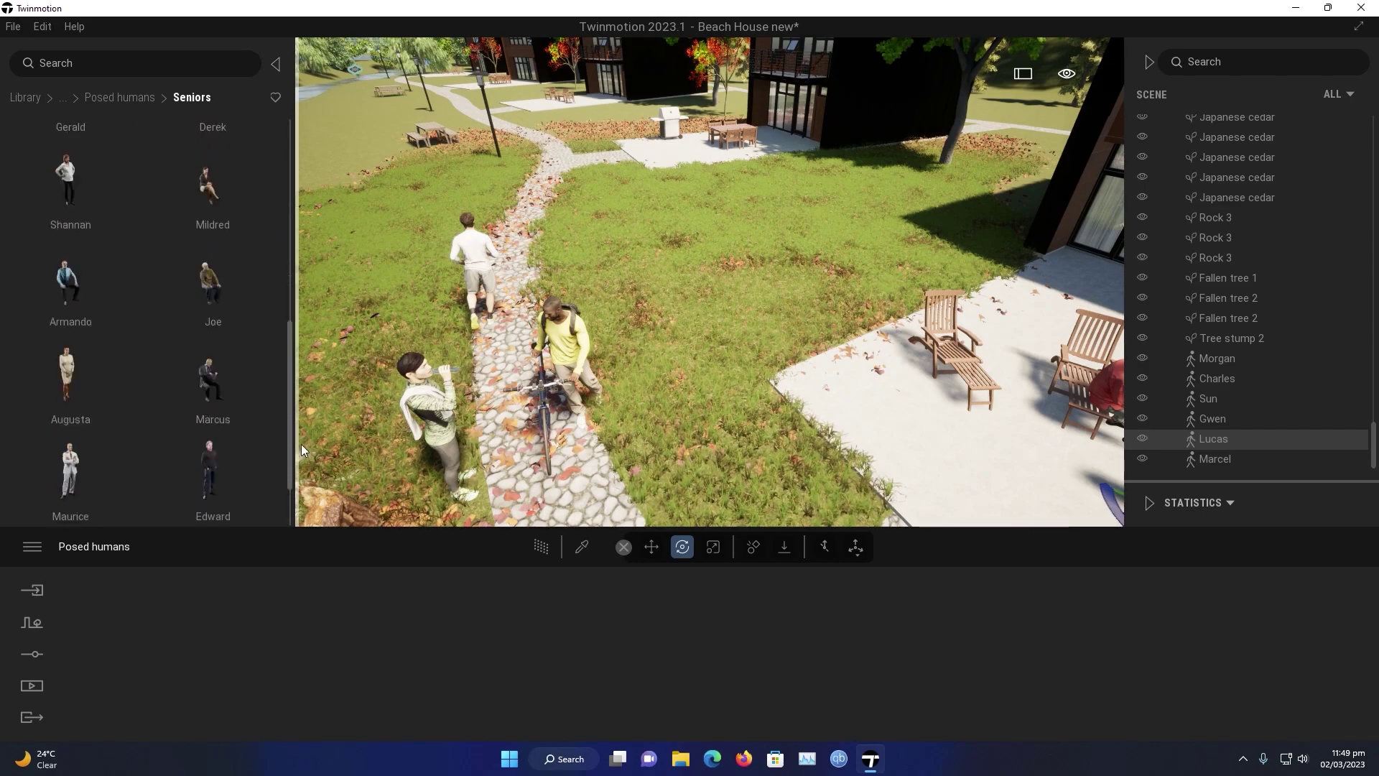
pyautogui.moveTo(211, 284); pyautogui.dragTo(967, 384)
pyautogui.moveTo(969, 382); pyautogui.dragTo(686, 357, button='right')
pyautogui.click(686, 357)
pyautogui.moveTo(657, 323); pyautogui.dragTo(643, 337)
# Step: Select the three people on the footpath together and open their scale value for editing
pyautogui.moveTo(643, 337); pyautogui.dragTo(700, 351, button='right')
pyautogui.click(700, 351)
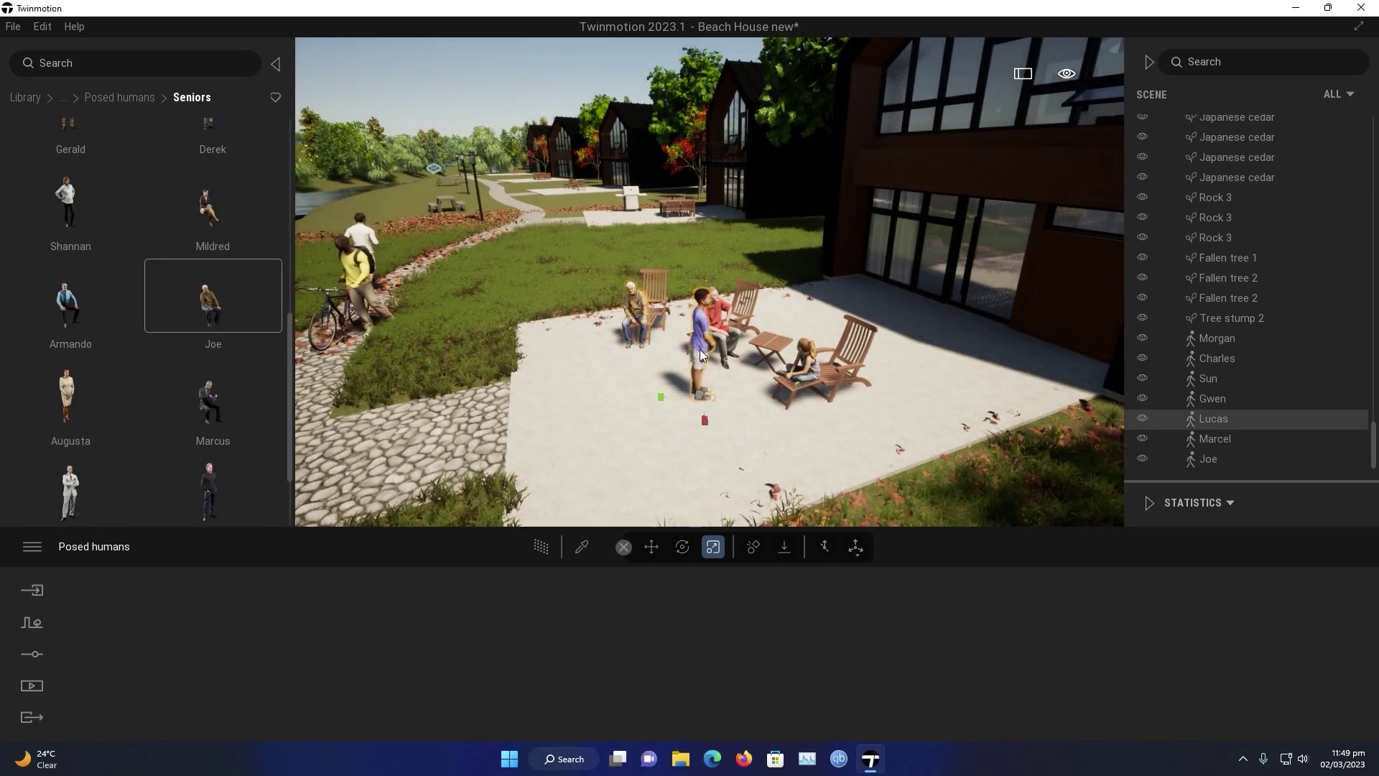
pyautogui.moveTo(692, 420); pyautogui.dragTo(604, 380, button='right')
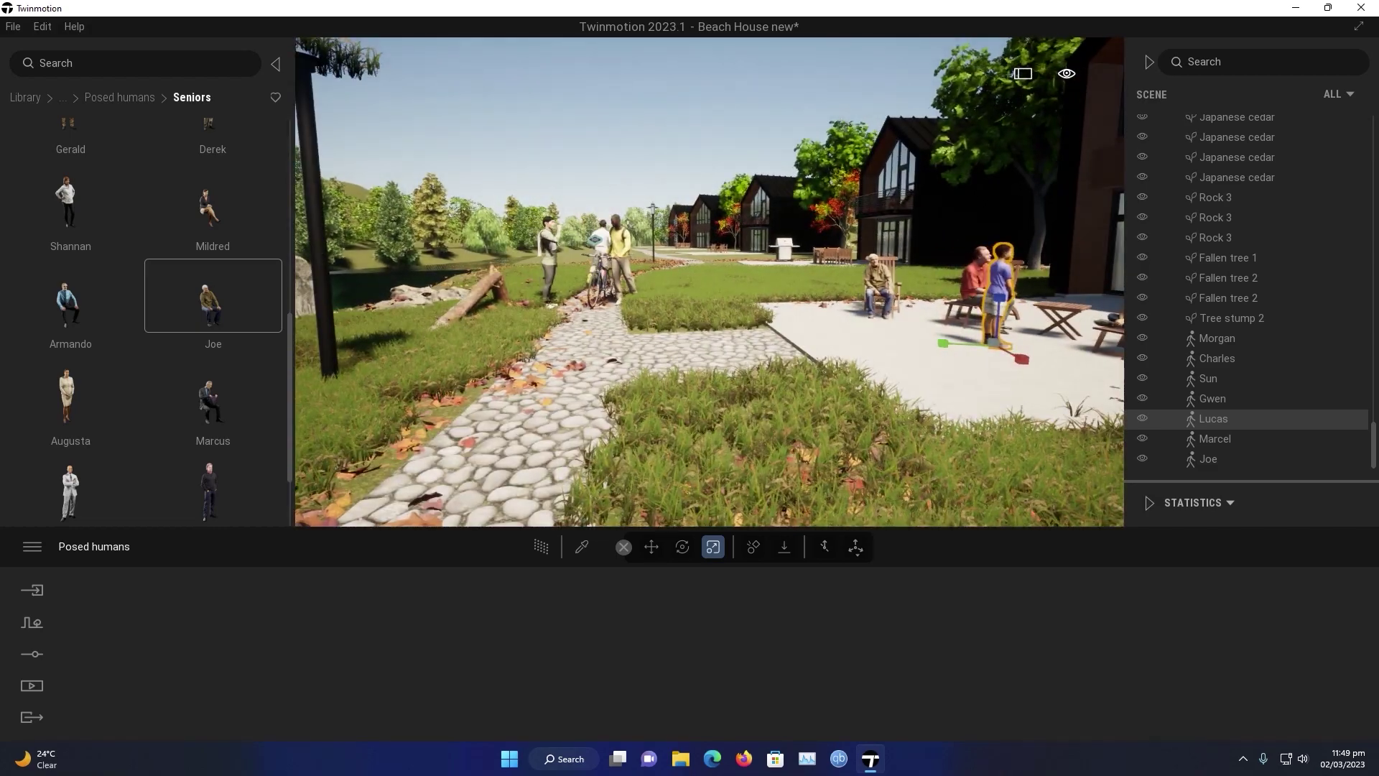
pyautogui.click(619, 245)
pyautogui.keyDown('ctrl'); pyautogui.click(574, 244); pyautogui.keyUp('ctrl')
pyautogui.hotkey('ctrl', 'z')
pyautogui.moveTo(622, 291); pyautogui.dragTo(621, 399, button='middle')
pyautogui.keyDown('ctrl'); pyautogui.click(621, 401); pyautogui.keyUp('ctrl')
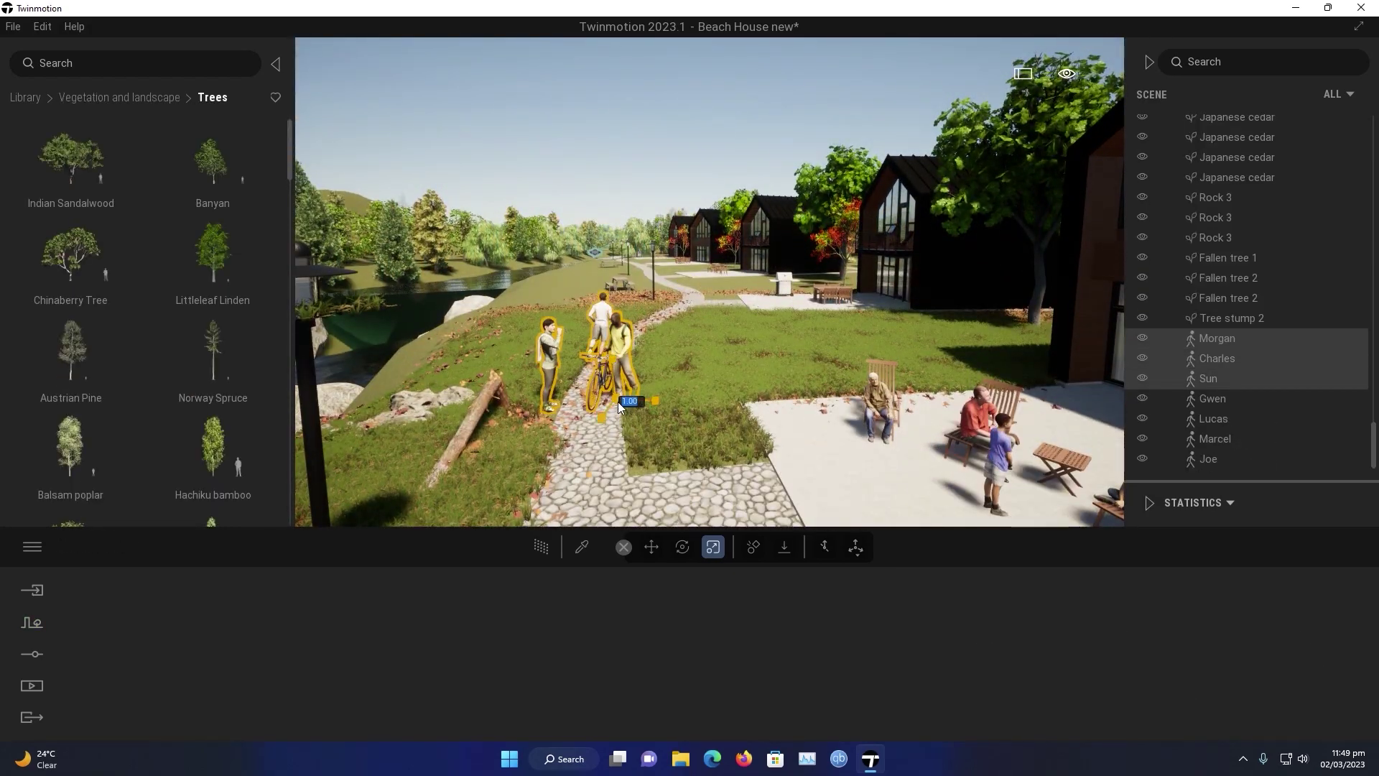
# Step: Open Image2 to examine the people, fallen trees and rocks in its render
pyautogui.click(32, 685)
pyautogui.click(299, 646)
pyautogui.click(382, 626)
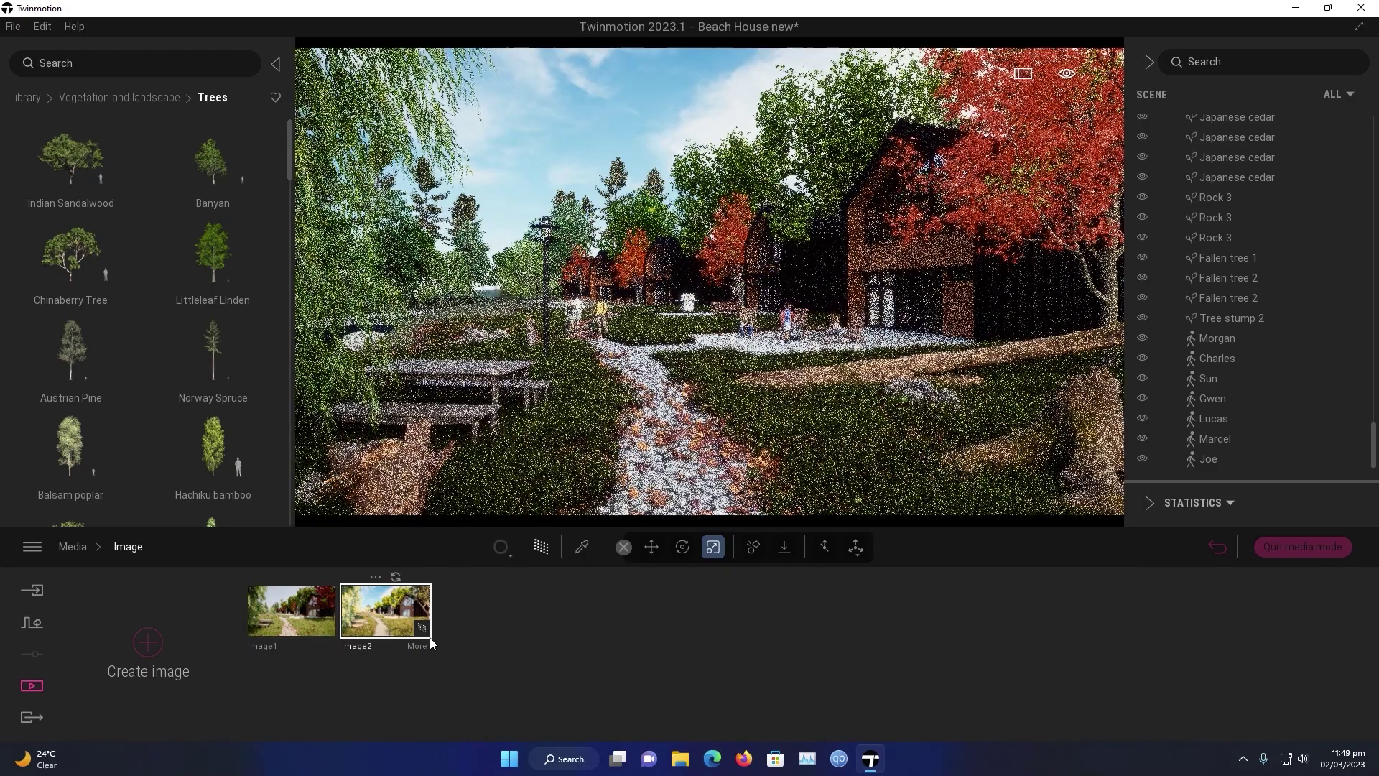
# Step: Reposition the two seated senior men to line up with their deck chairs on the terrace
pyautogui.hotkey('ctrl', 'z')
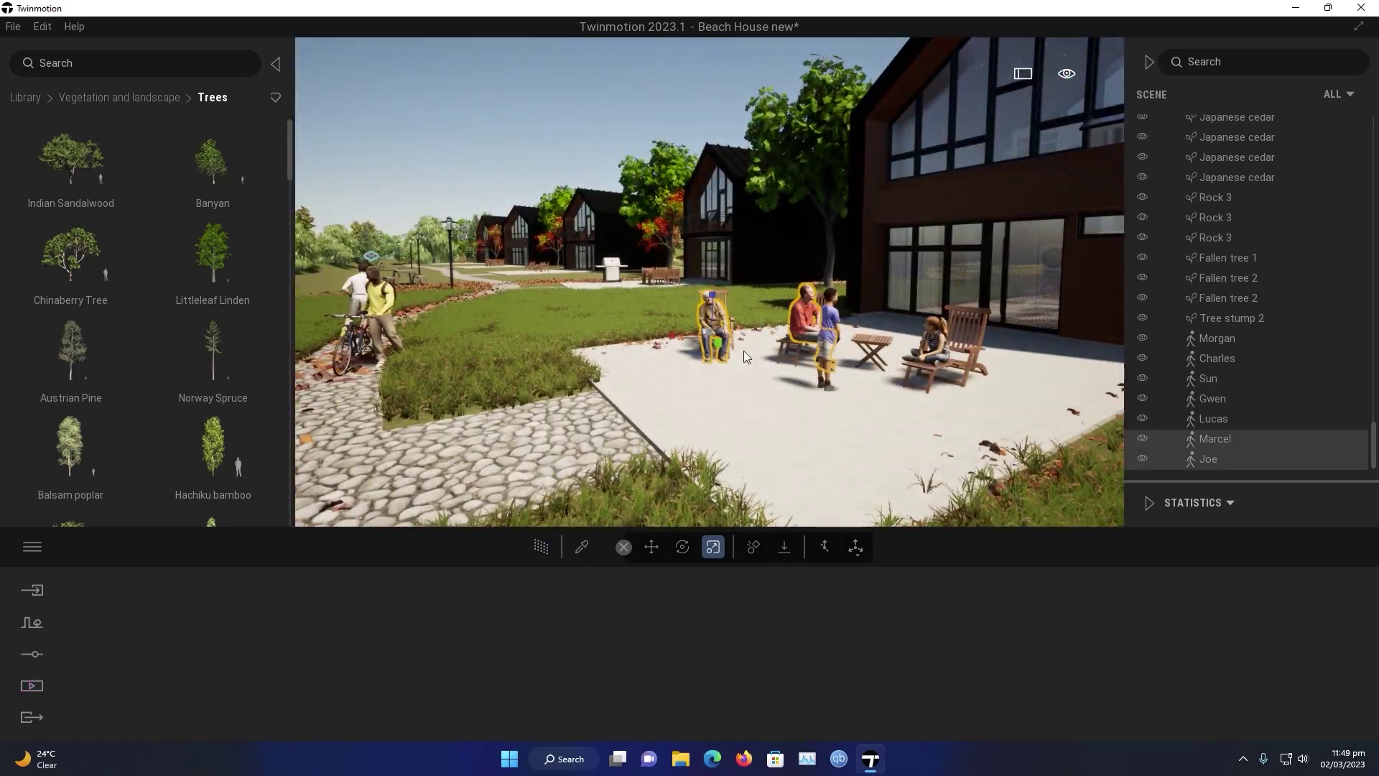
pyautogui.press('g')
pyautogui.moveTo(851, 347); pyautogui.dragTo(893, 370, button='right')
pyautogui.scroll(4, 893, 369)
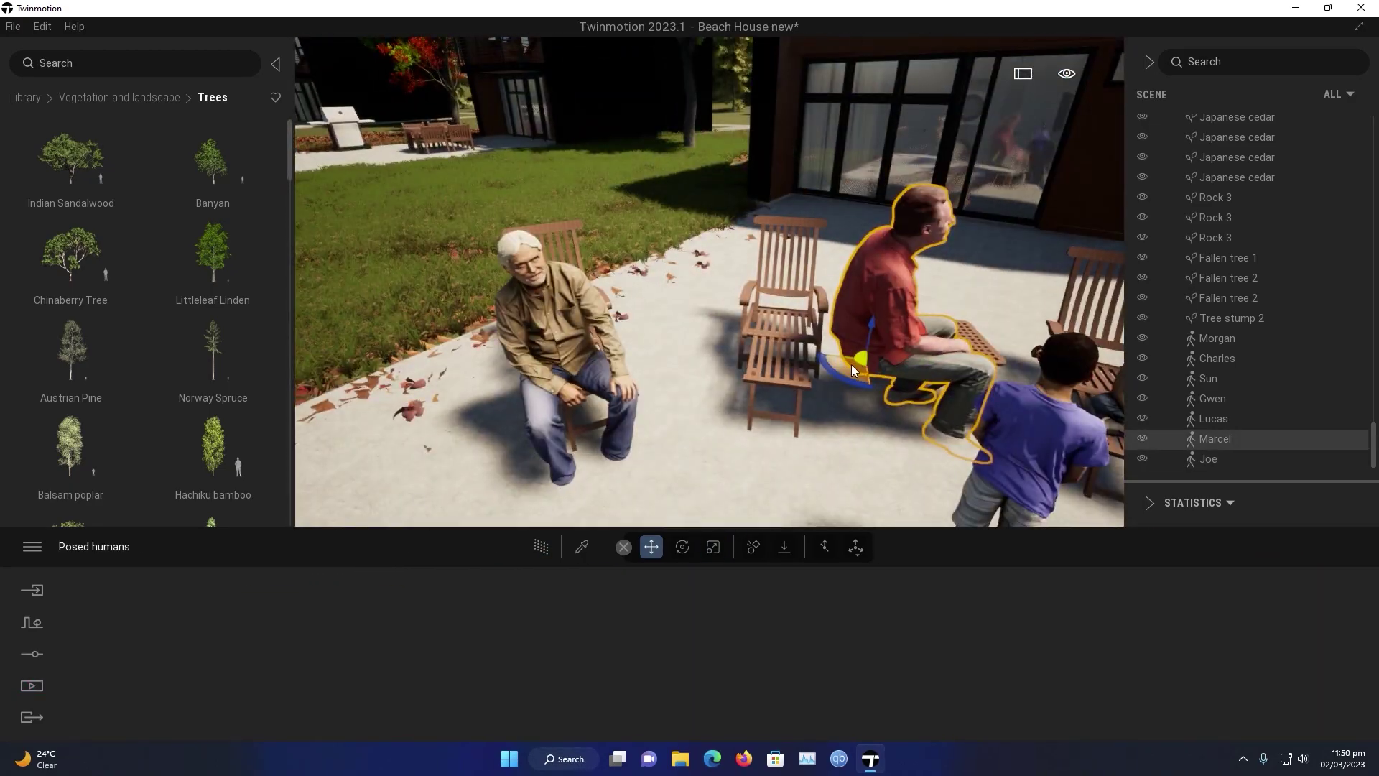
pyautogui.moveTo(916, 369); pyautogui.dragTo(800, 374)
pyautogui.click(575, 345)
pyautogui.moveTo(619, 415); pyautogui.dragTo(600, 395)
# Step: Select the three people on the footpath together and scale them up
pyautogui.moveTo(600, 395); pyautogui.dragTo(730, 257, button='right')
pyautogui.press('w')
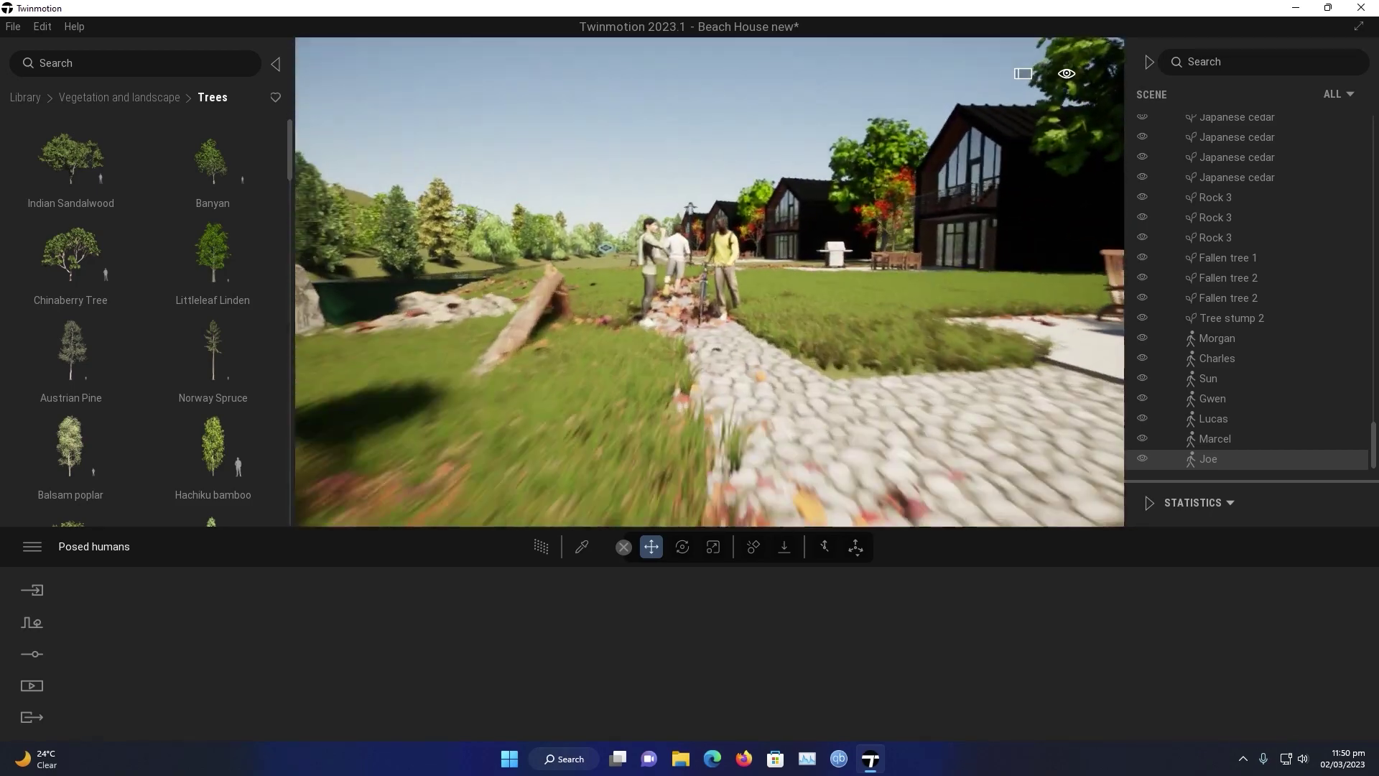
pyautogui.click(730, 258)
pyautogui.keyDown('ctrl'); pyautogui.click(654, 237); pyautogui.keyUp('ctrl')
pyautogui.keyDown('ctrl'); pyautogui.click(585, 273); pyautogui.keyUp('ctrl')
pyautogui.press('y')
pyautogui.moveTo(586, 353); pyautogui.dragTo(584, 307)
# Step: Rotate the man with the bicycle and the drinking figure beside him on the footpath
pyautogui.click(737, 287)
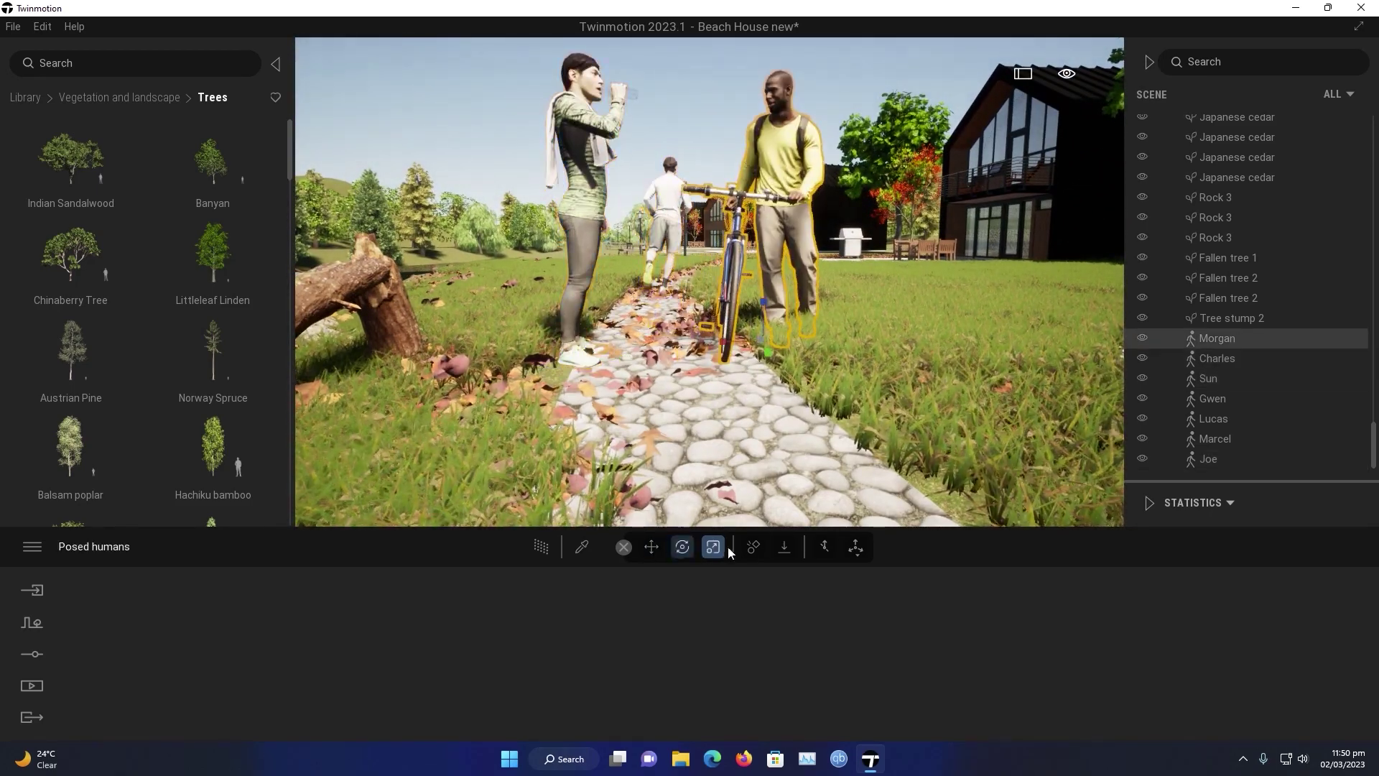
pyautogui.moveTo(752, 346); pyautogui.dragTo(679, 347)
pyautogui.click(583, 301)
pyautogui.moveTo(596, 363); pyautogui.dragTo(553, 359)
# Step: Examine the resized people in Image1 and in Image2's render, and leave media mode
pyautogui.click(31, 685)
pyautogui.click(299, 674)
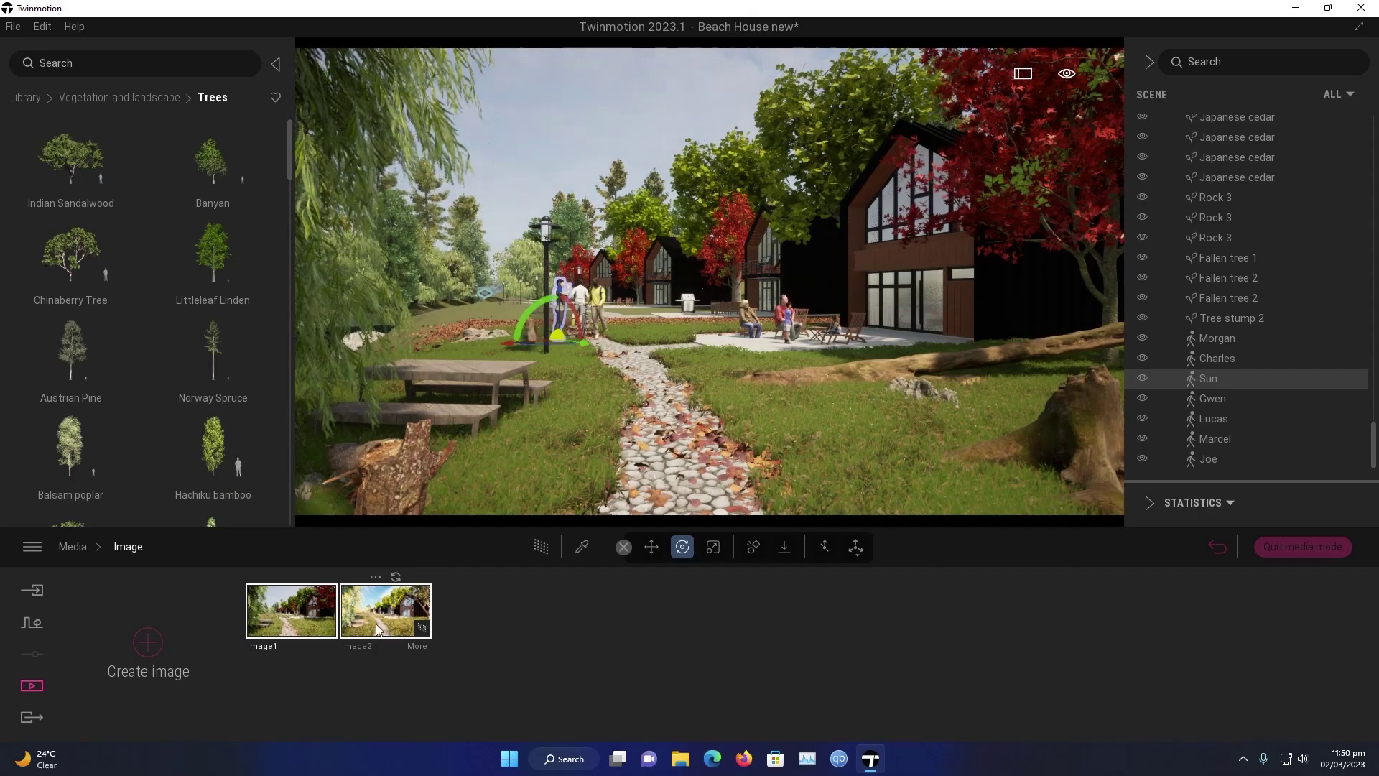
pyautogui.click(381, 623)
pyautogui.click(1302, 546)
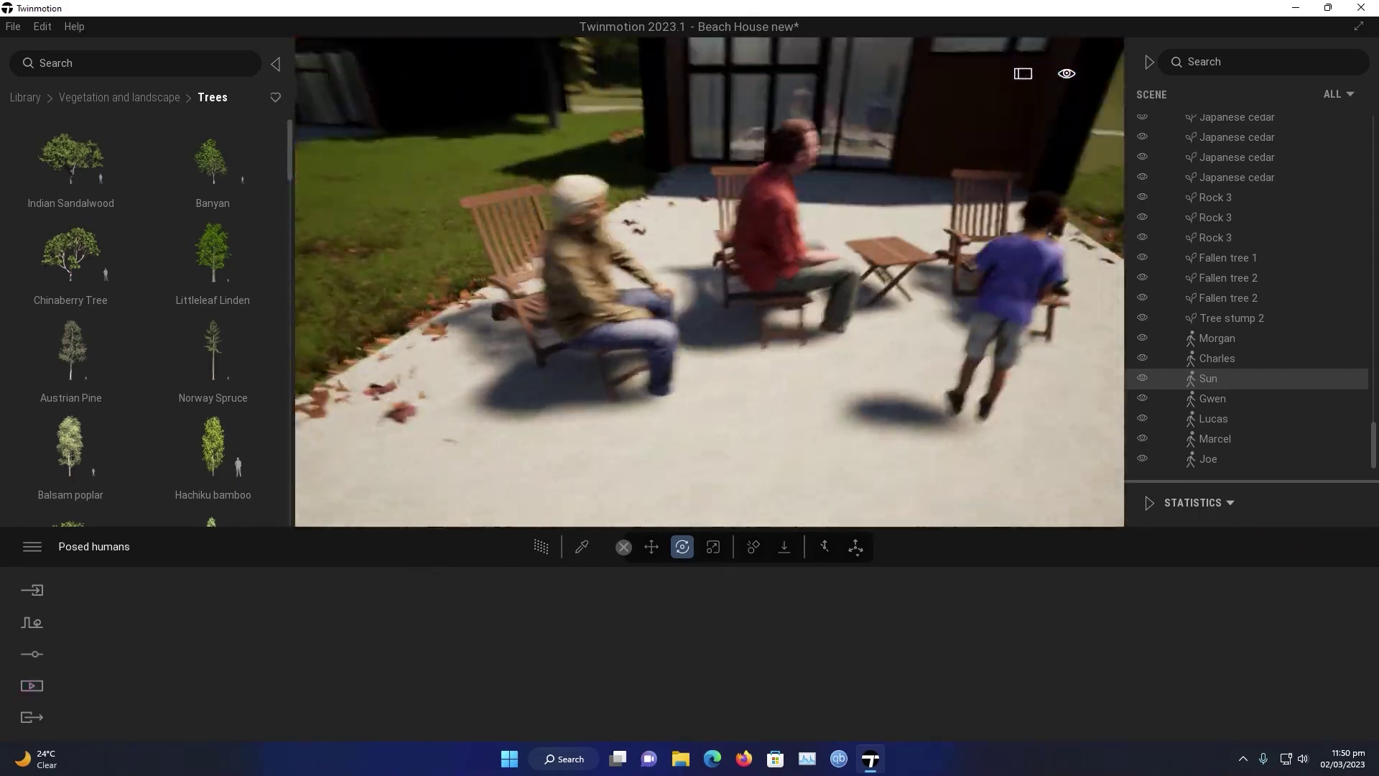
# Step: Delete the senior in the khaki jacket and try an Events posed human on his deck chair
pyautogui.click(25, 97)
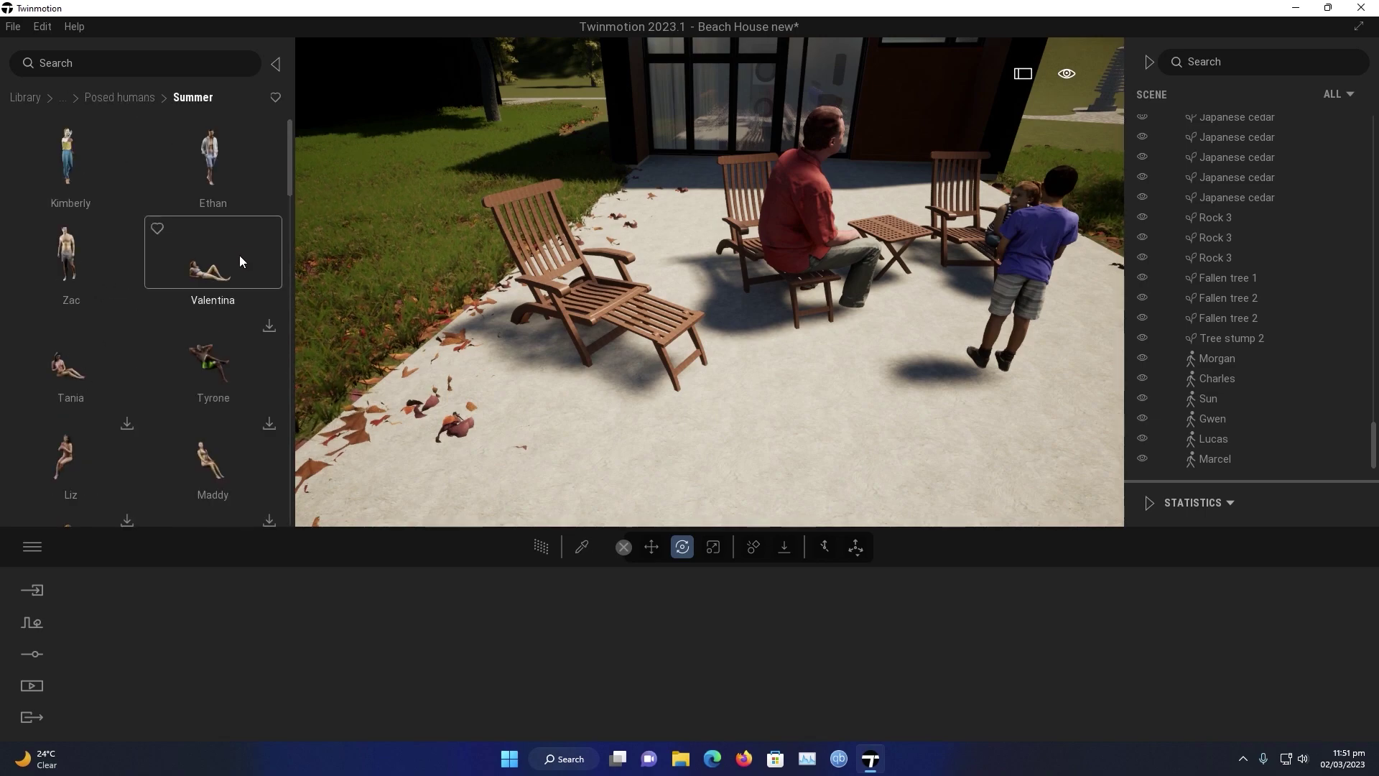
pyautogui.moveTo(291, 173)
pyautogui.mouseDown()
pyautogui.moveTo(297, 488)
pyautogui.moveTo(293, 197)
pyautogui.mouseUp()
pyautogui.scroll(-2, 143, 395)
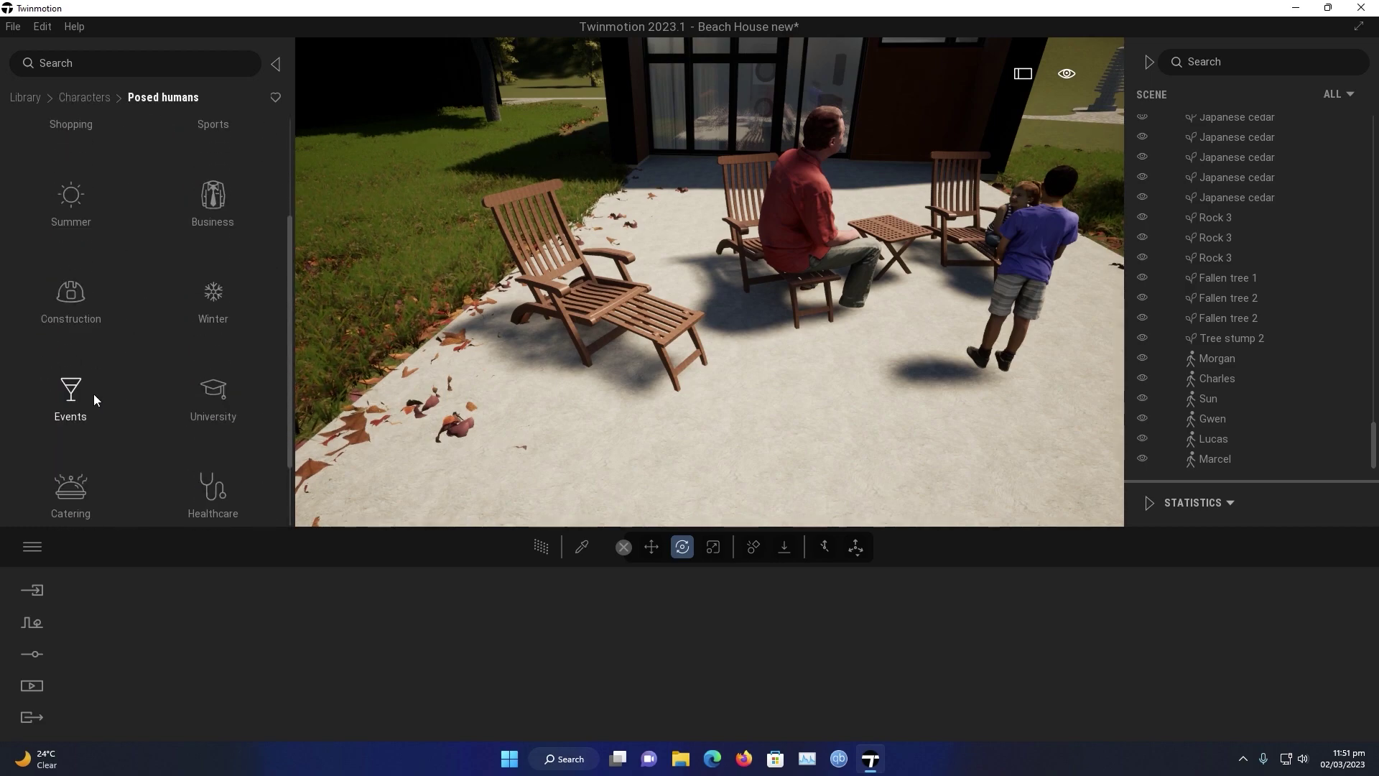
pyautogui.click(93, 394)
pyautogui.moveTo(218, 468); pyautogui.dragTo(454, 356)
pyautogui.hotkey('ctrl', 'z')
# Step: Place Events posed humans: a seated woman at the dining table, a standing man in black, and a photographer with a turquoise-dressed woman on the lawn
pyautogui.scroll(-3, 290, 407)
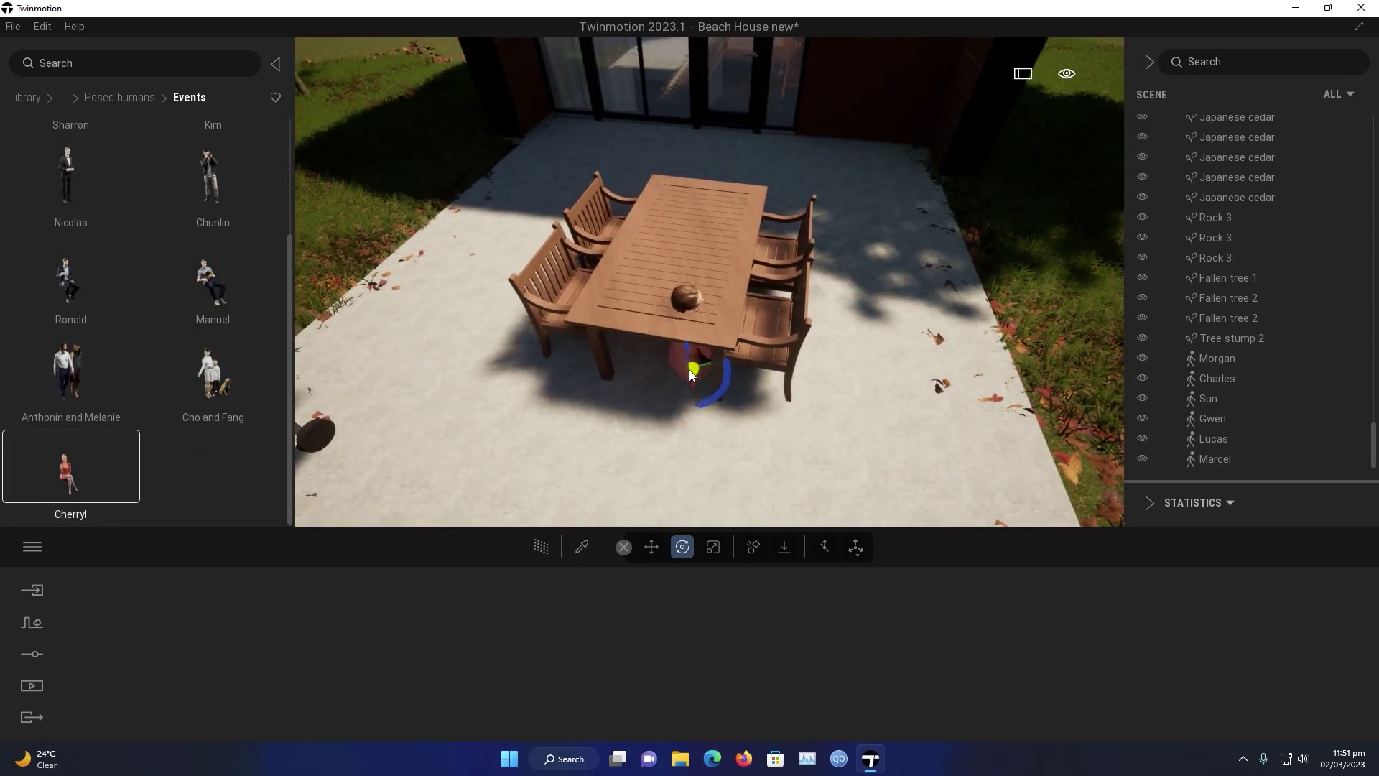
pyautogui.moveTo(68, 175); pyautogui.dragTo(632, 425)
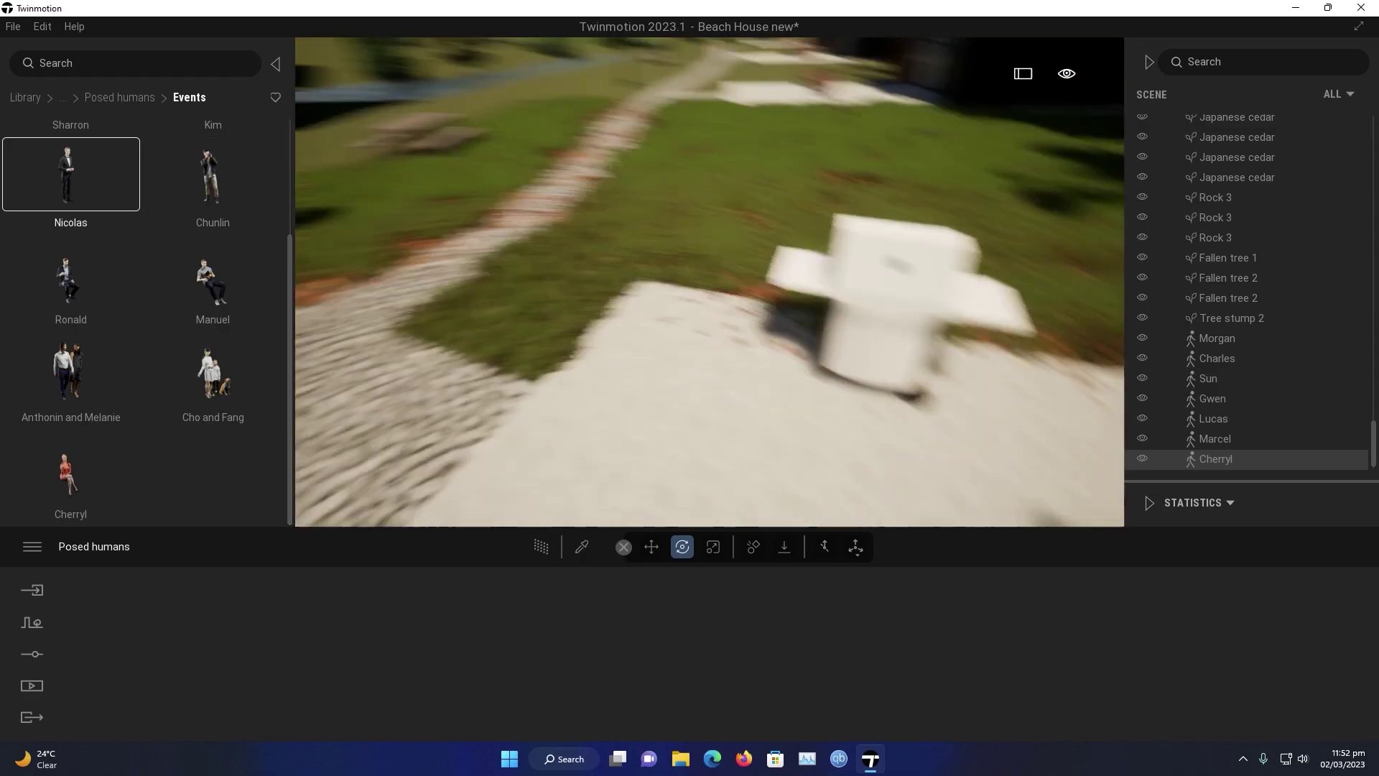
pyautogui.moveTo(213, 176); pyautogui.dragTo(649, 454)
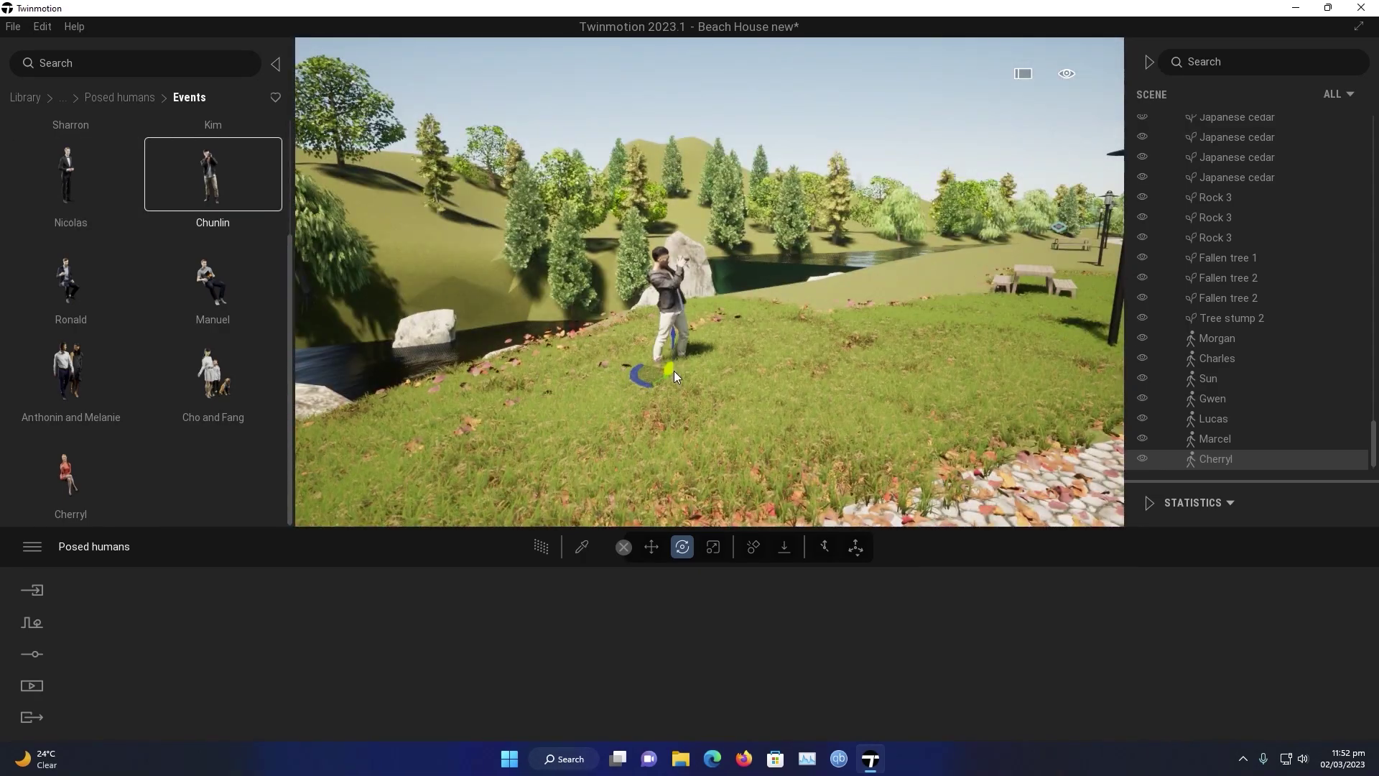
pyautogui.scroll(2, 179, 171)
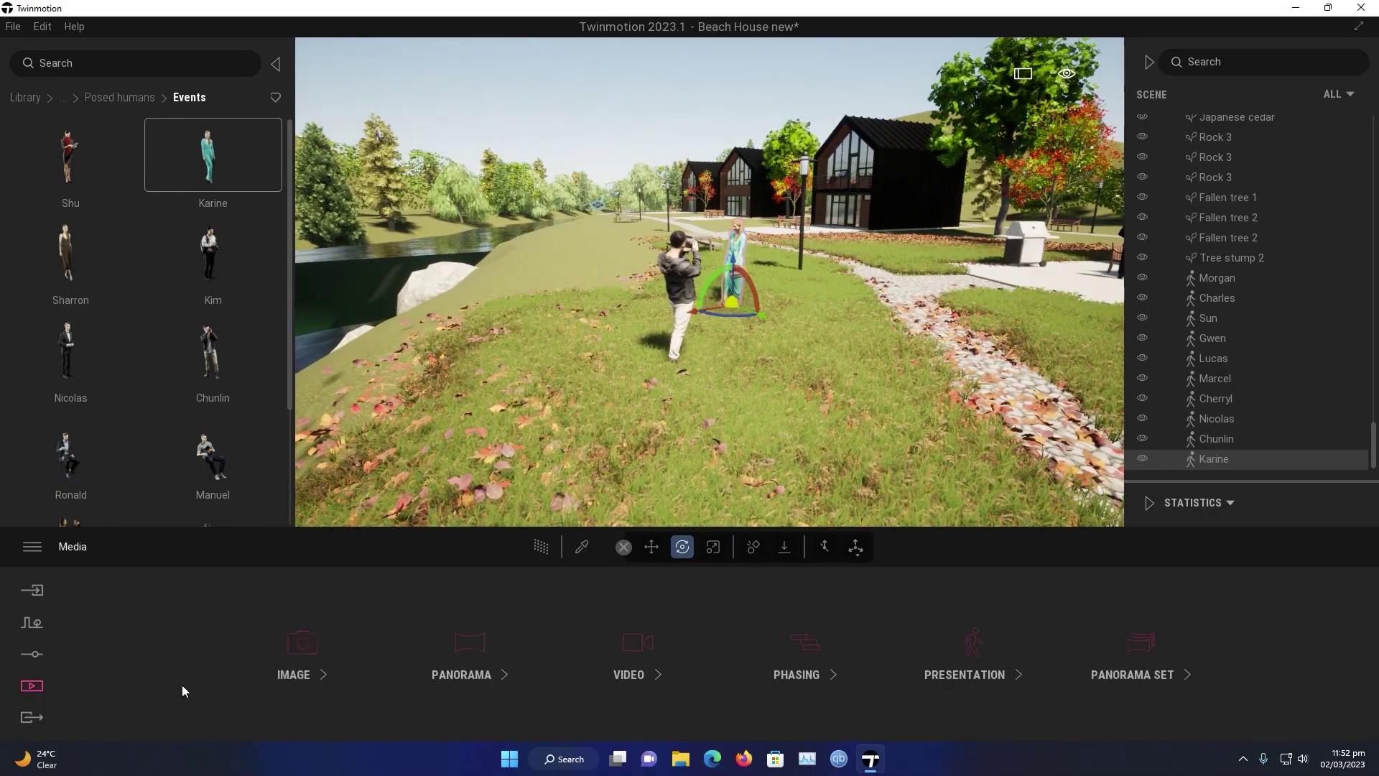
# Step: Open Image2 to examine the newly added people in its render, and leave media mode
pyautogui.click(40, 687)
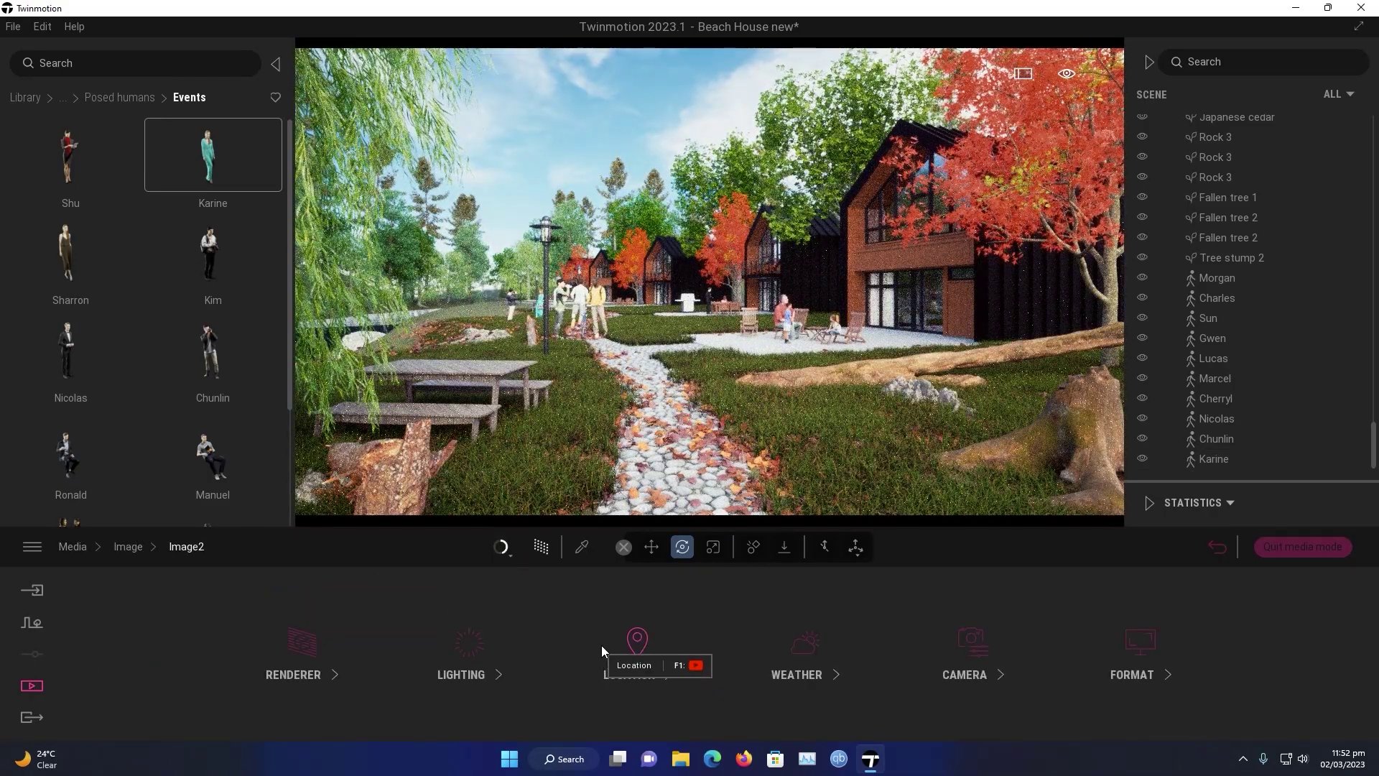
pyautogui.click(1301, 546)
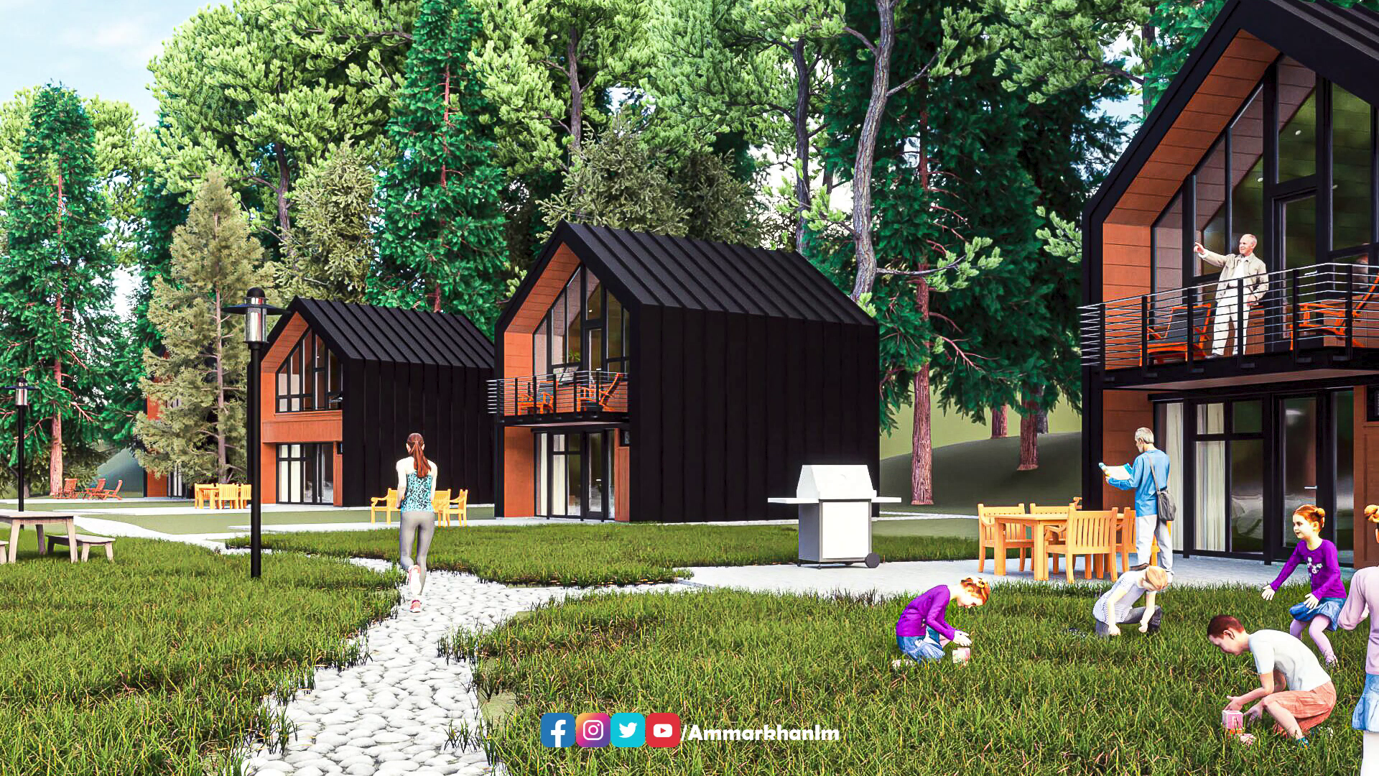